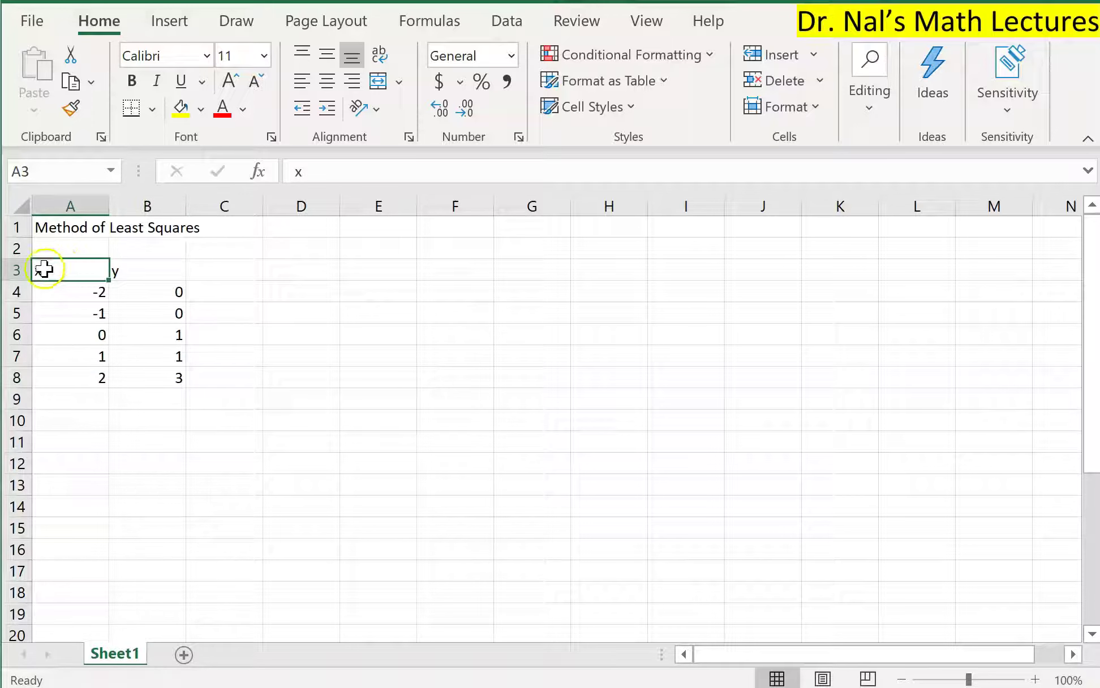
Examine the x and y column headers and the first two data pairs in A3:B5.
left_click(139, 275)
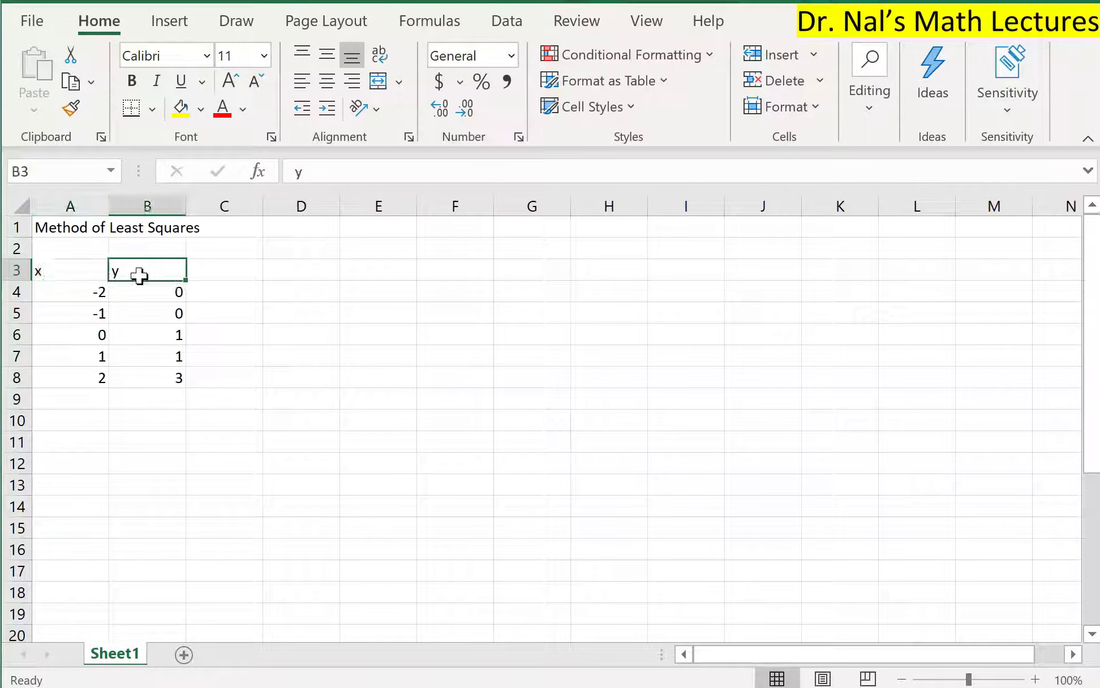
left_click(59, 294)
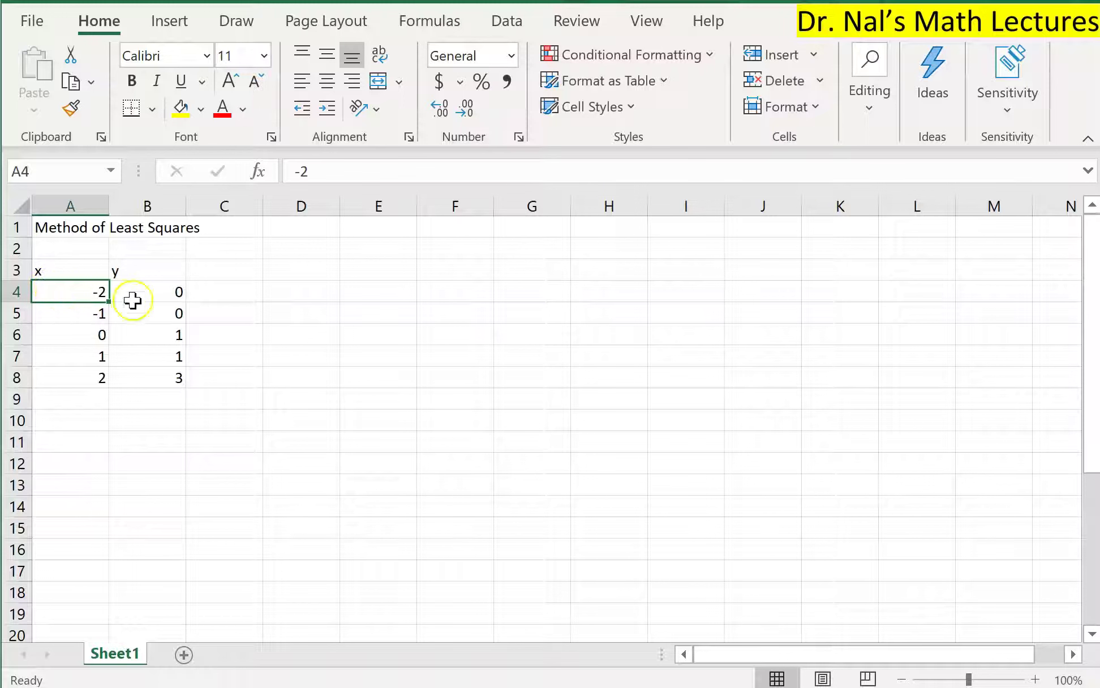
left_click(148, 290)
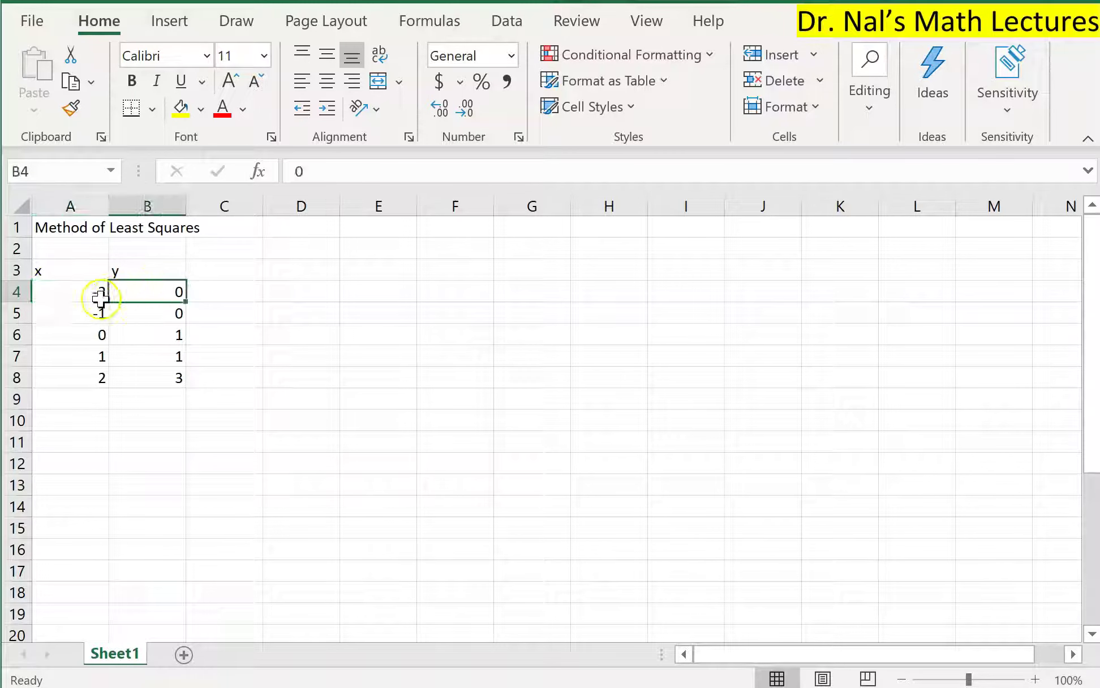
left_click(58, 318)
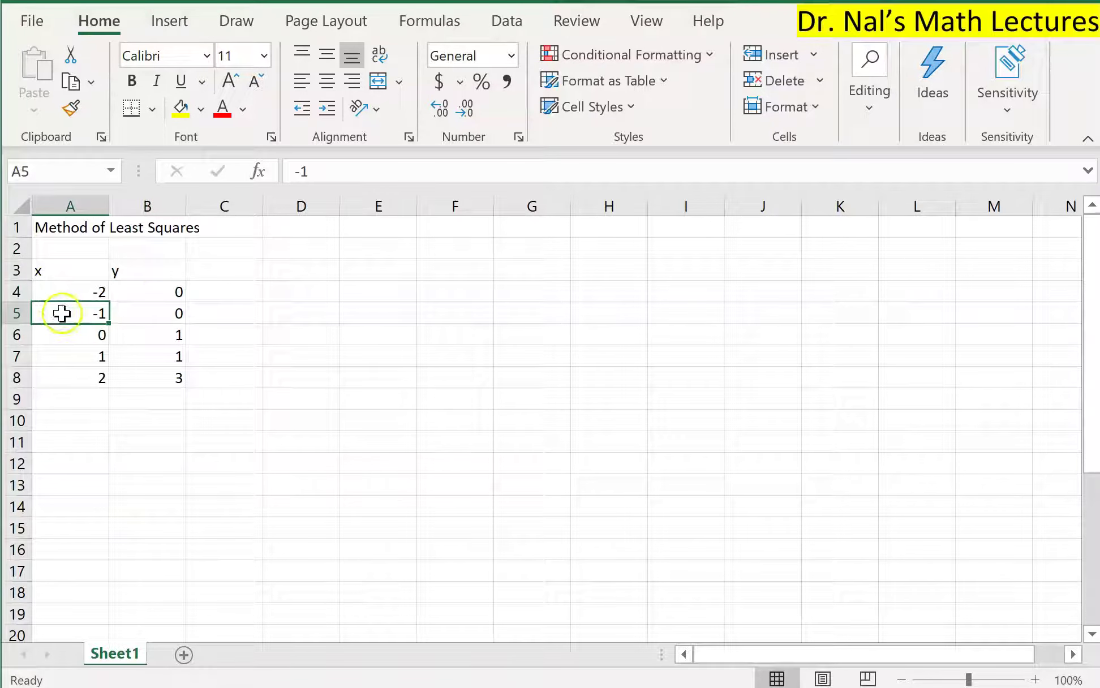
left_click(163, 318)
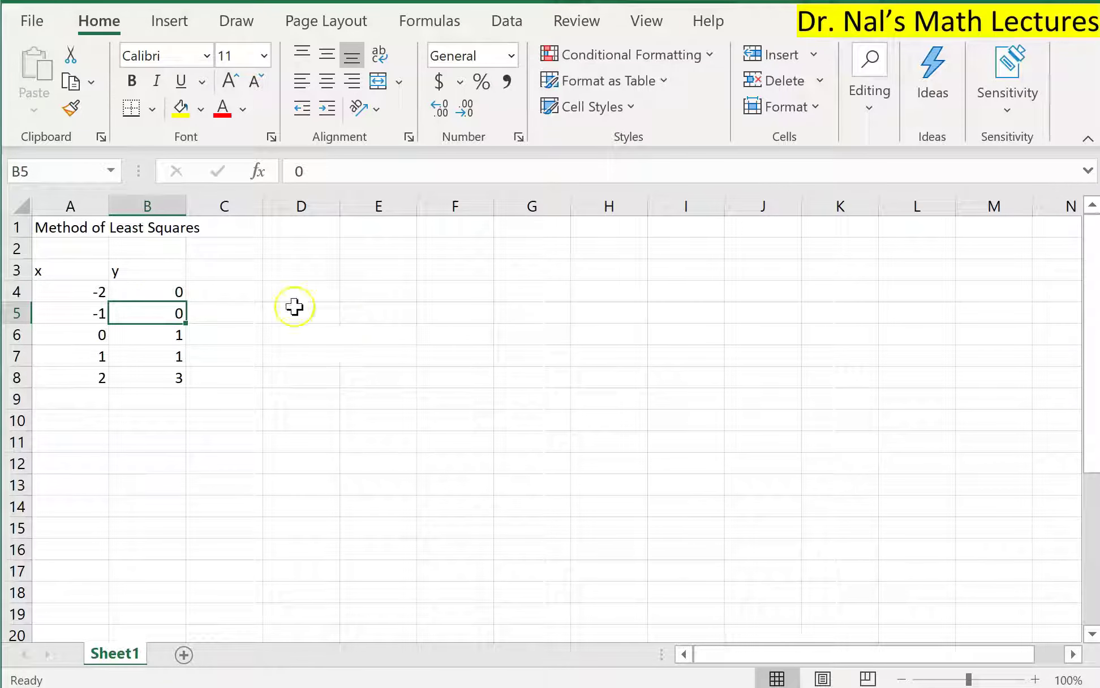
Open the Regression tool from the Data Analysis tools.
left_click(289, 231)
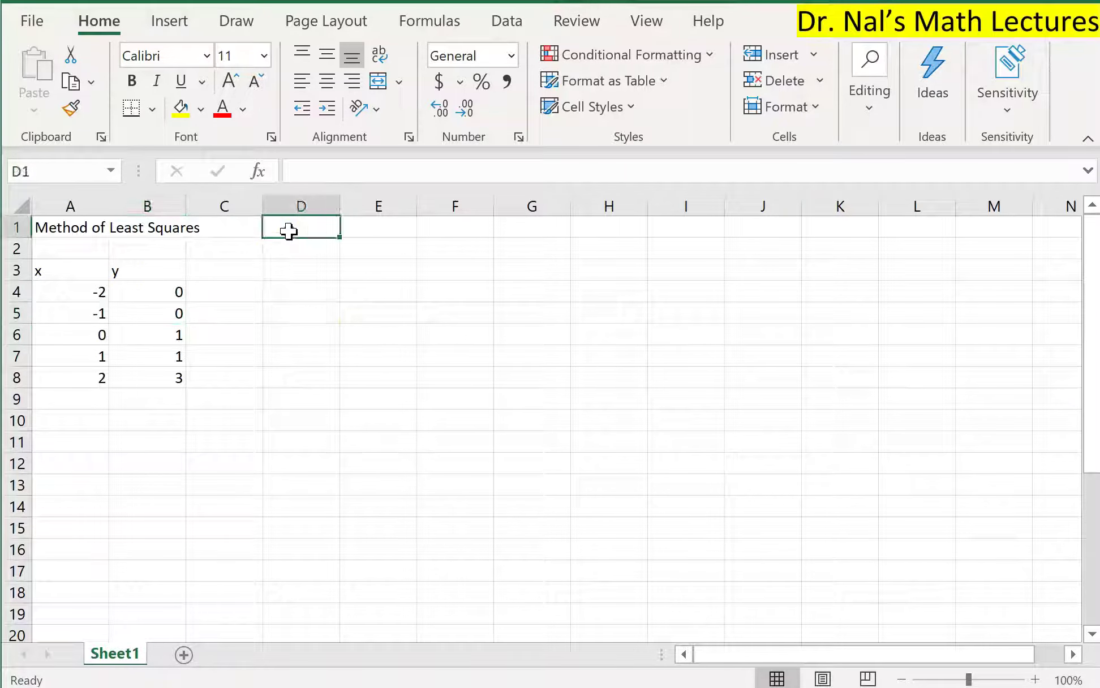
left_click(237, 22)
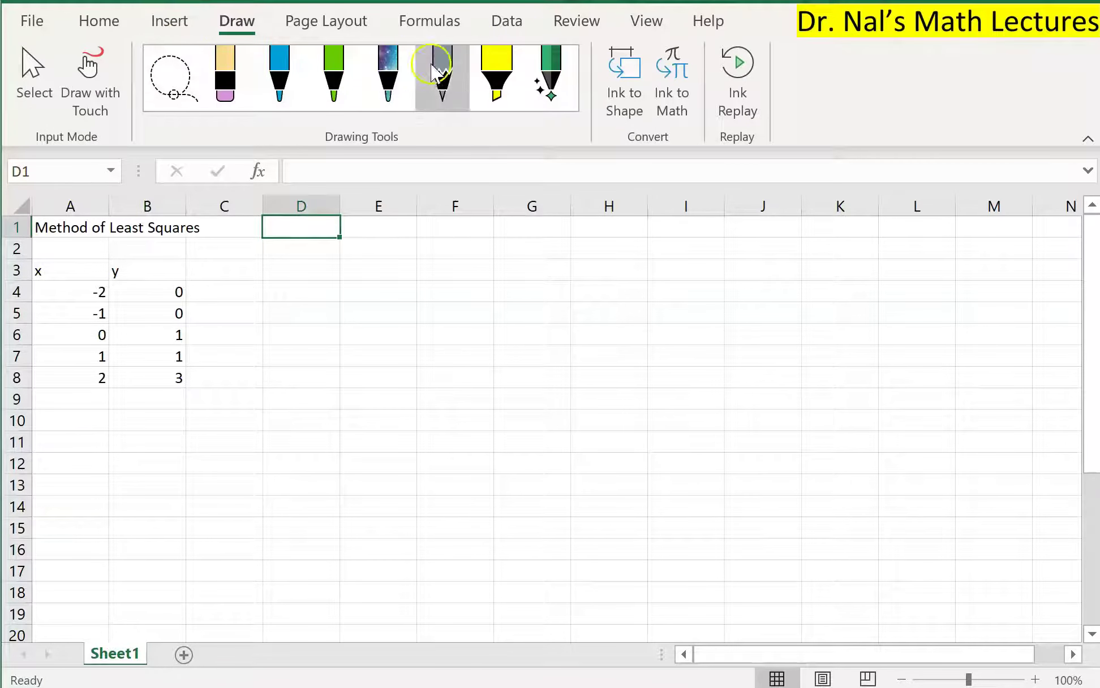
left_click(508, 21)
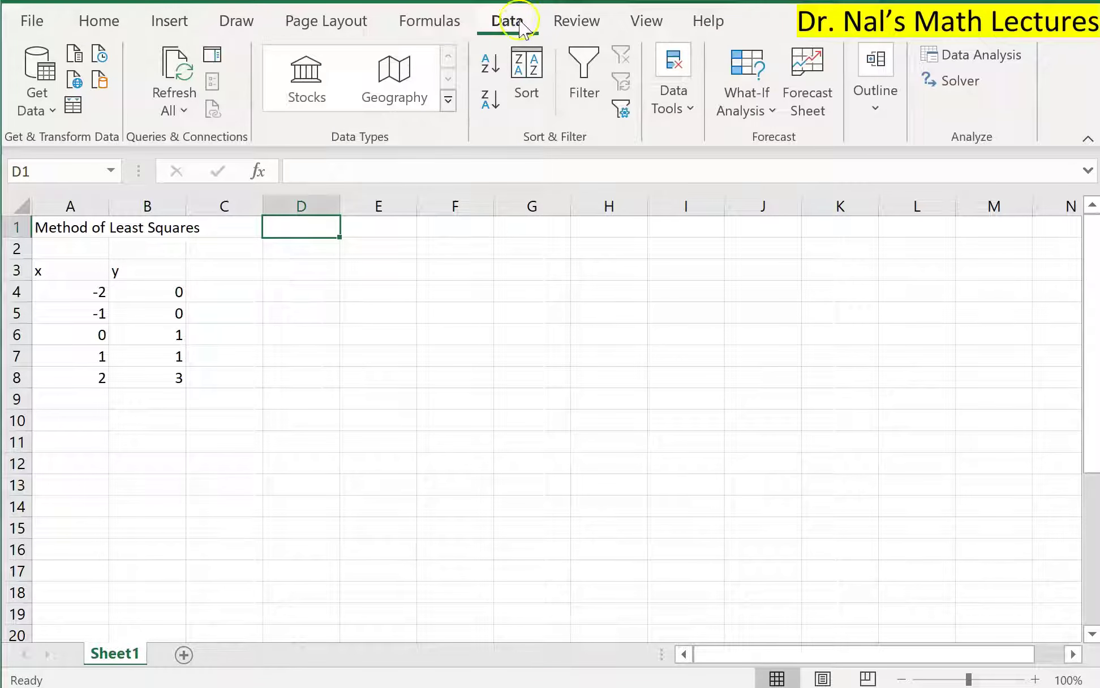
left_click(968, 58)
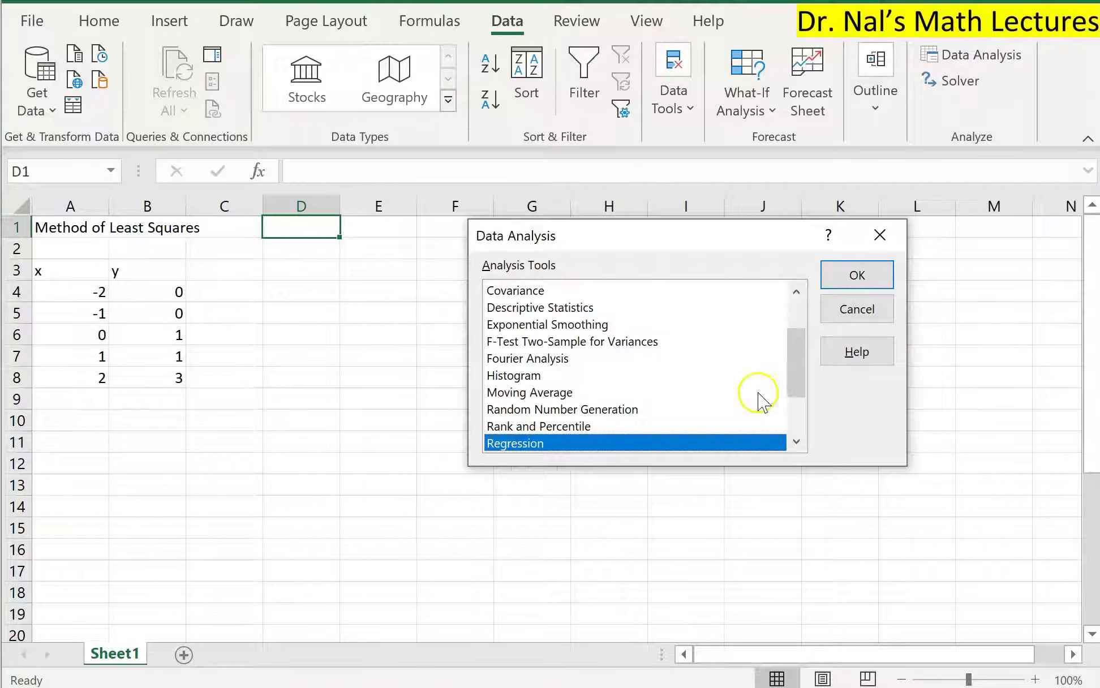
left_click_drag(799, 360, 793, 422)
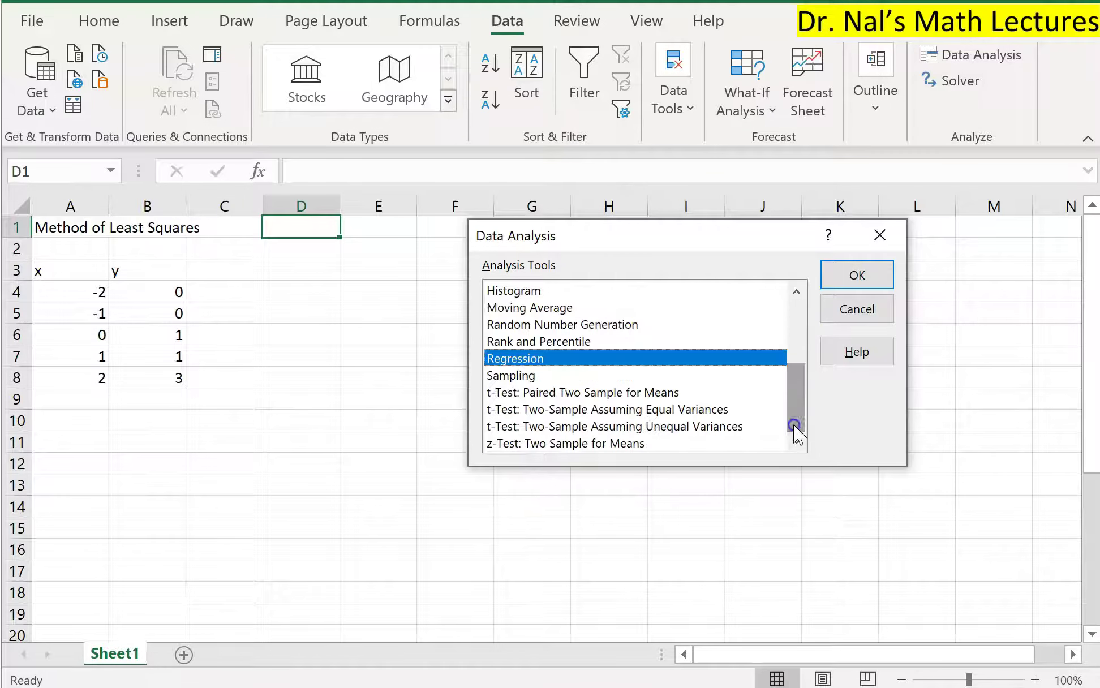
left_click(526, 360)
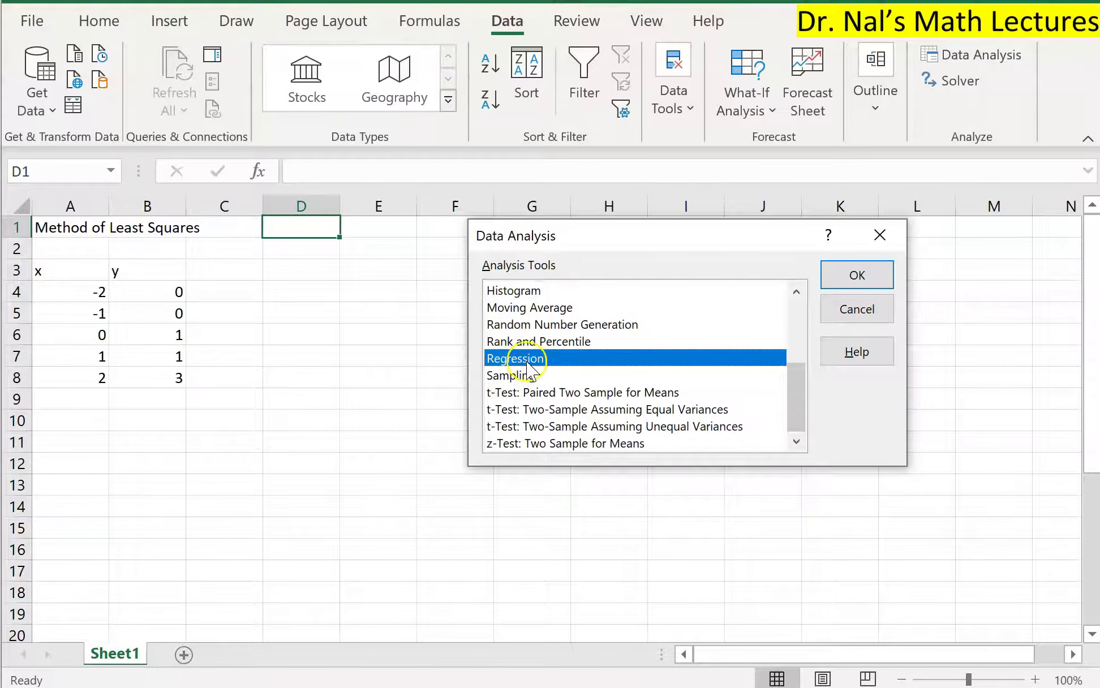
left_click(871, 276)
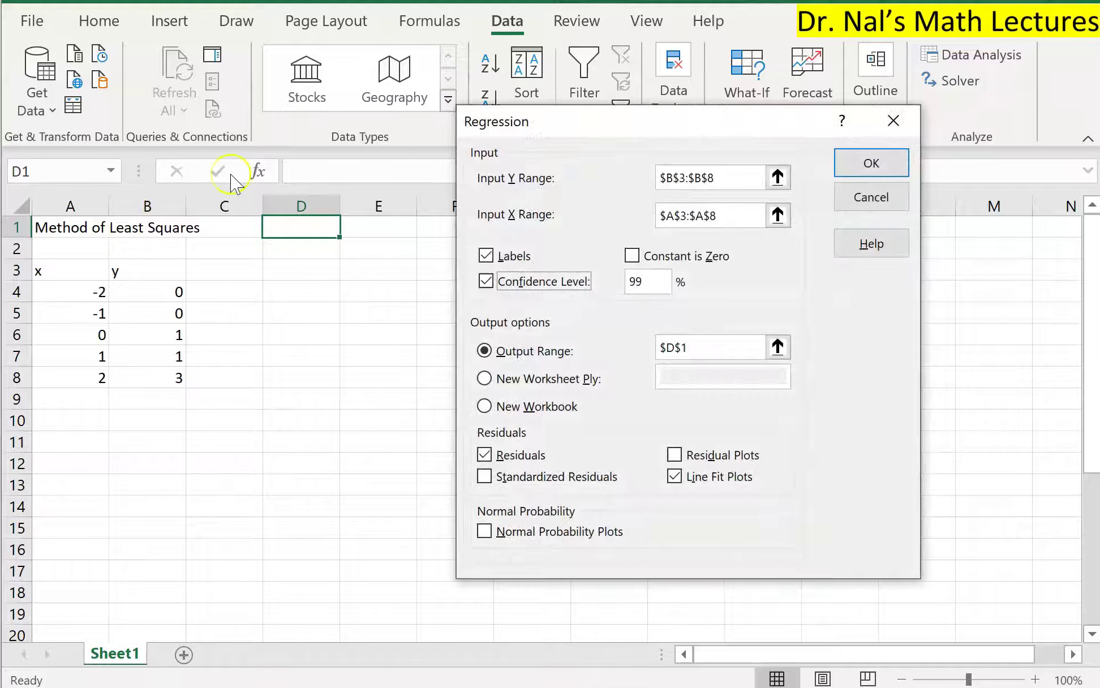
Clear the Y, X and output ranges in the Regression settings and turn off the confidence level option.
left_click(741, 176)
key("BackSpace")
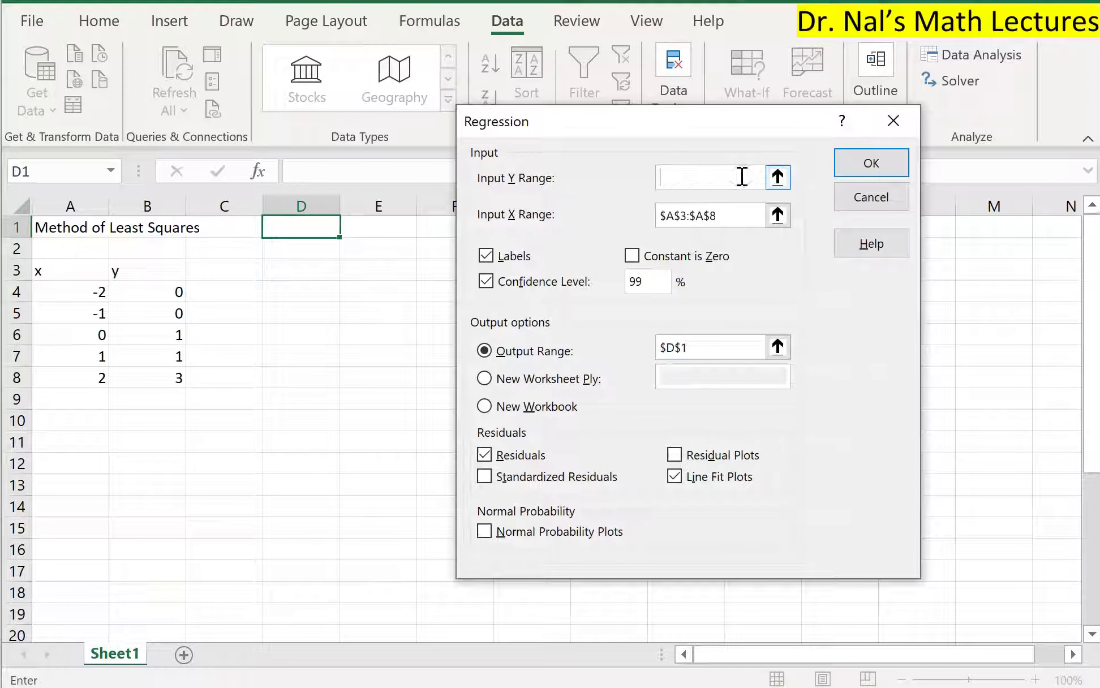
left_click(735, 216)
key("BackSpace")
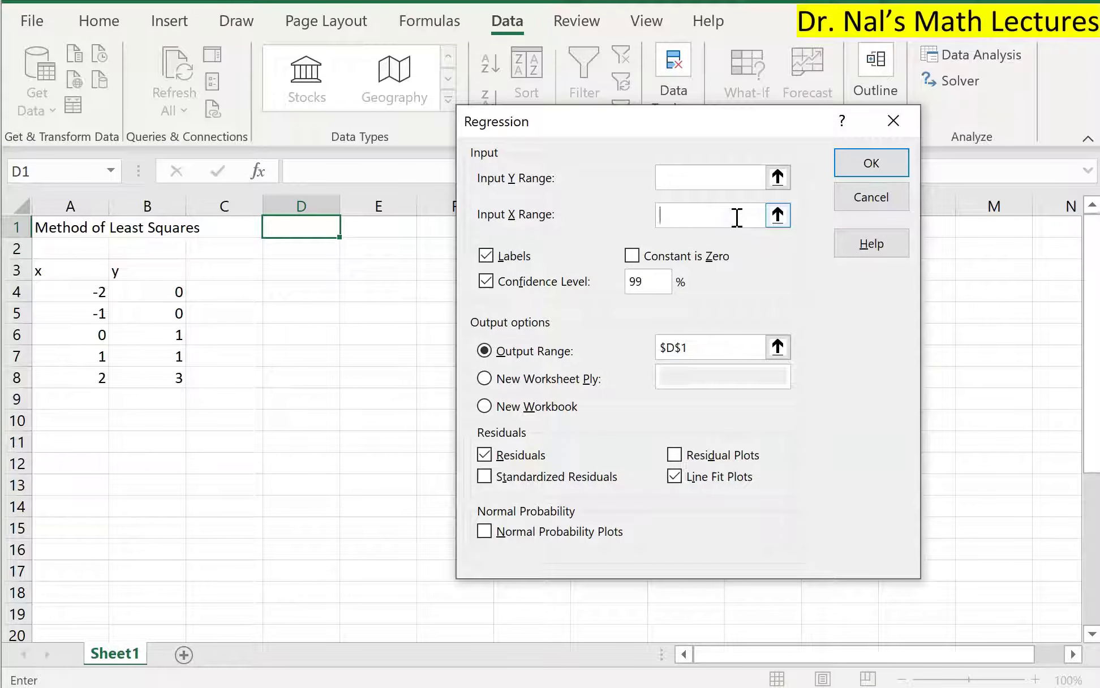
left_click(485, 281)
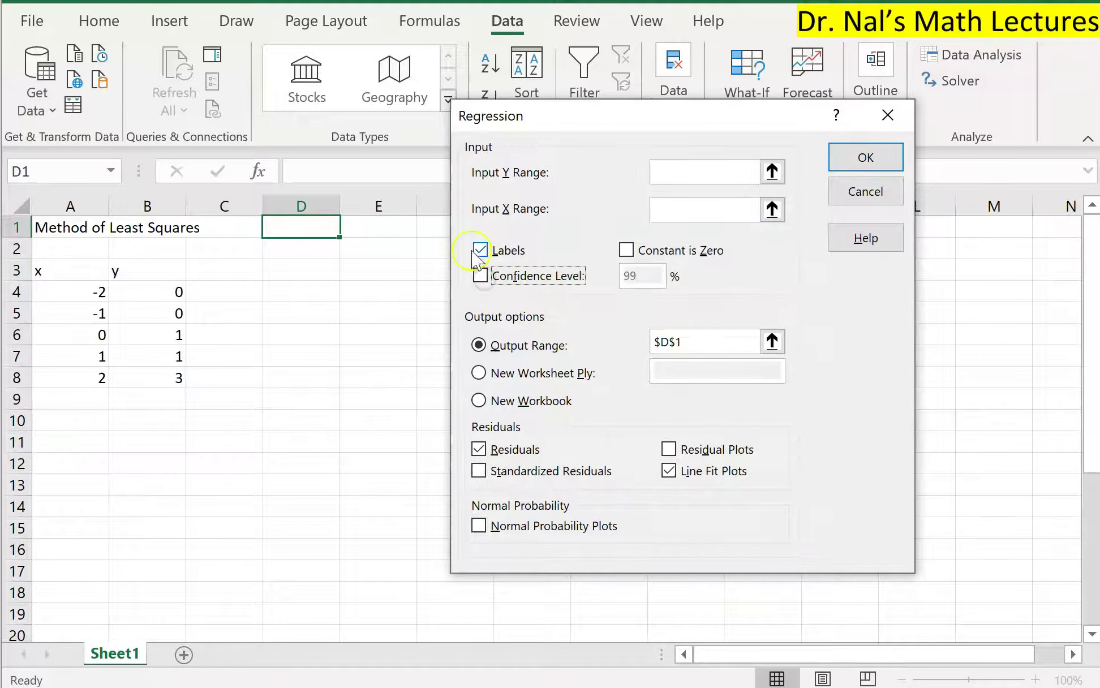
left_click_drag(689, 341, 557, 344)
key("BackSpace")
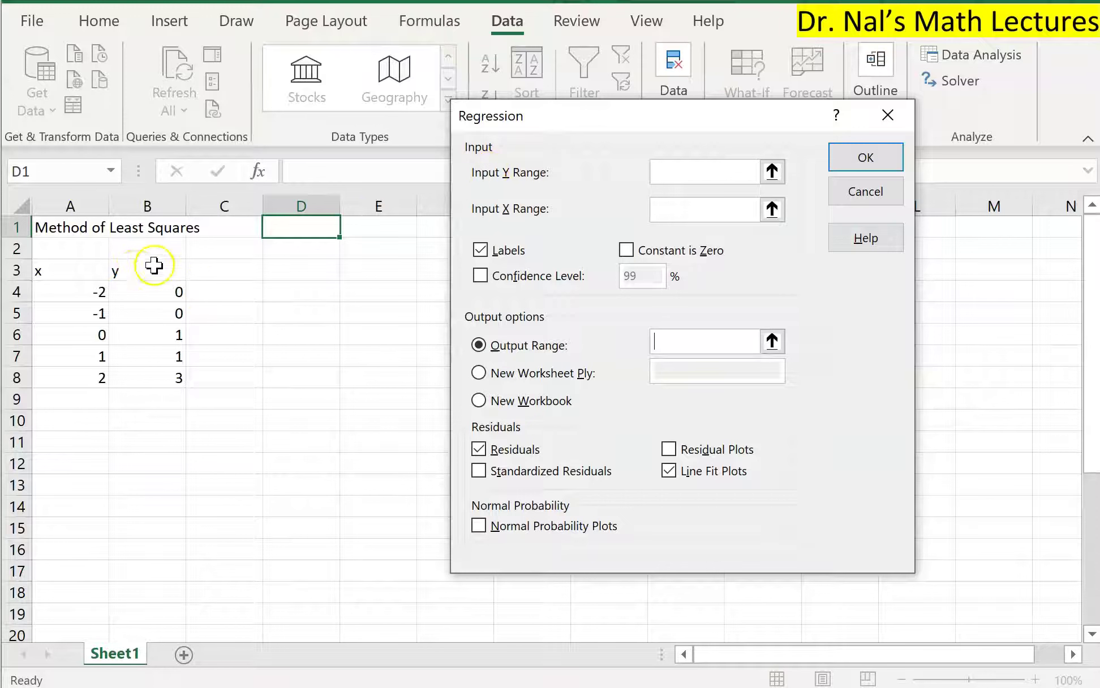
Set the regression's Y input range to B3:B8 and its X input range to A3:A8.
left_click_drag(147, 275, 156, 373)
left_click(674, 207)
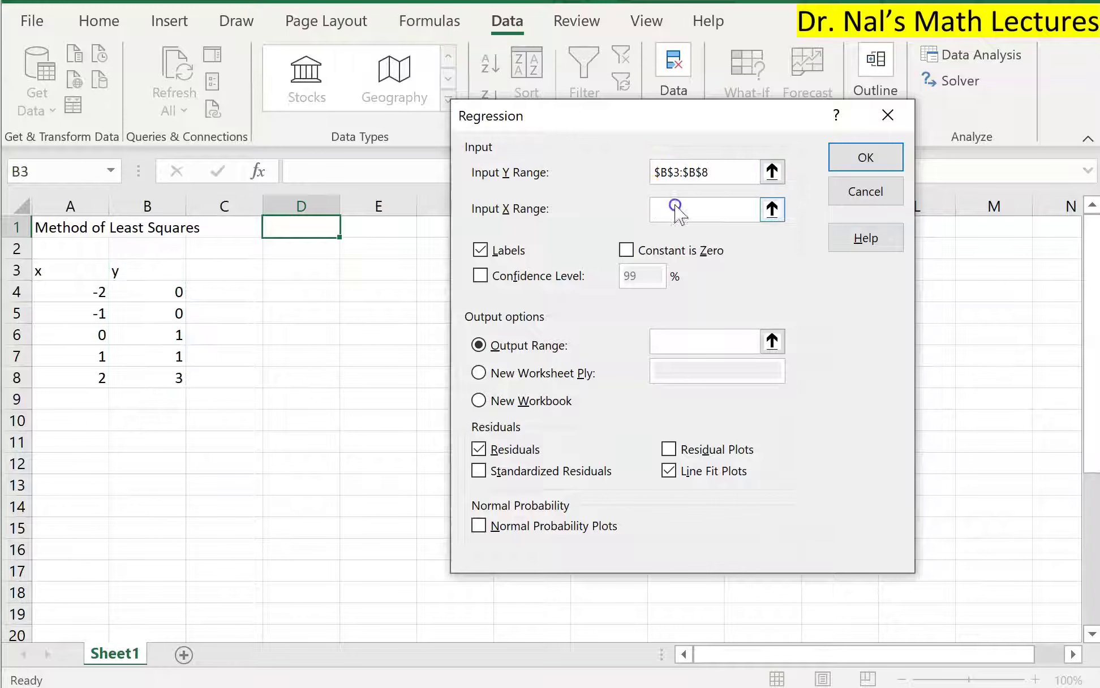
left_click_drag(64, 272, 74, 374)
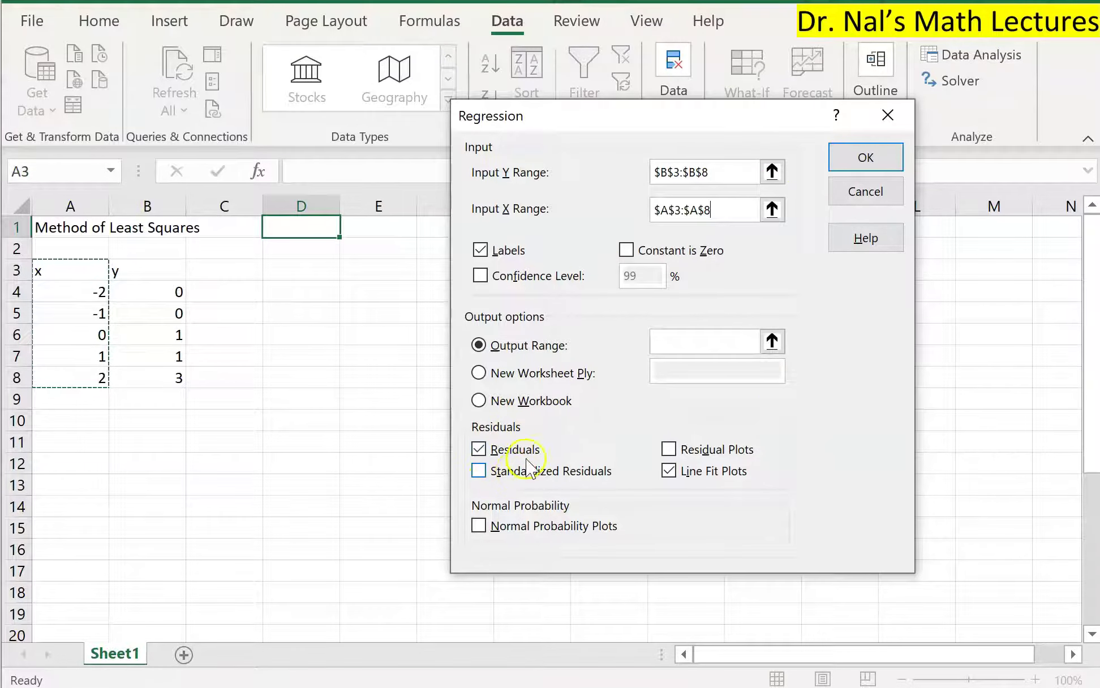
Run the regression with residuals turned off, output starting at D1 and a 99% confidence level.
left_click(479, 450)
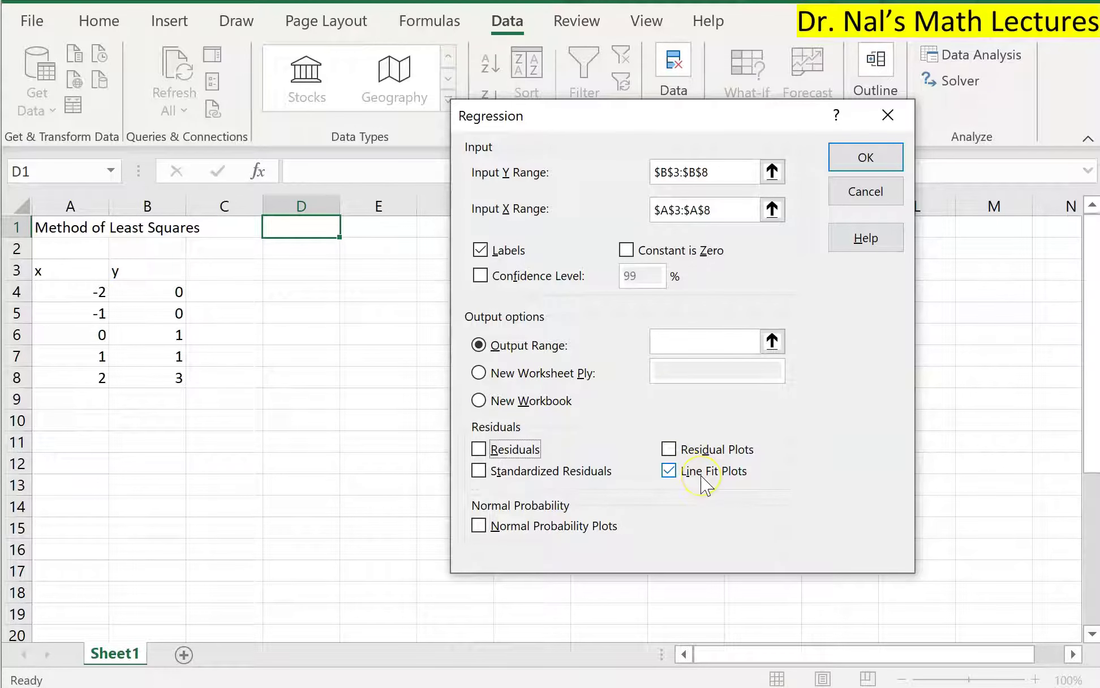
left_click(694, 338)
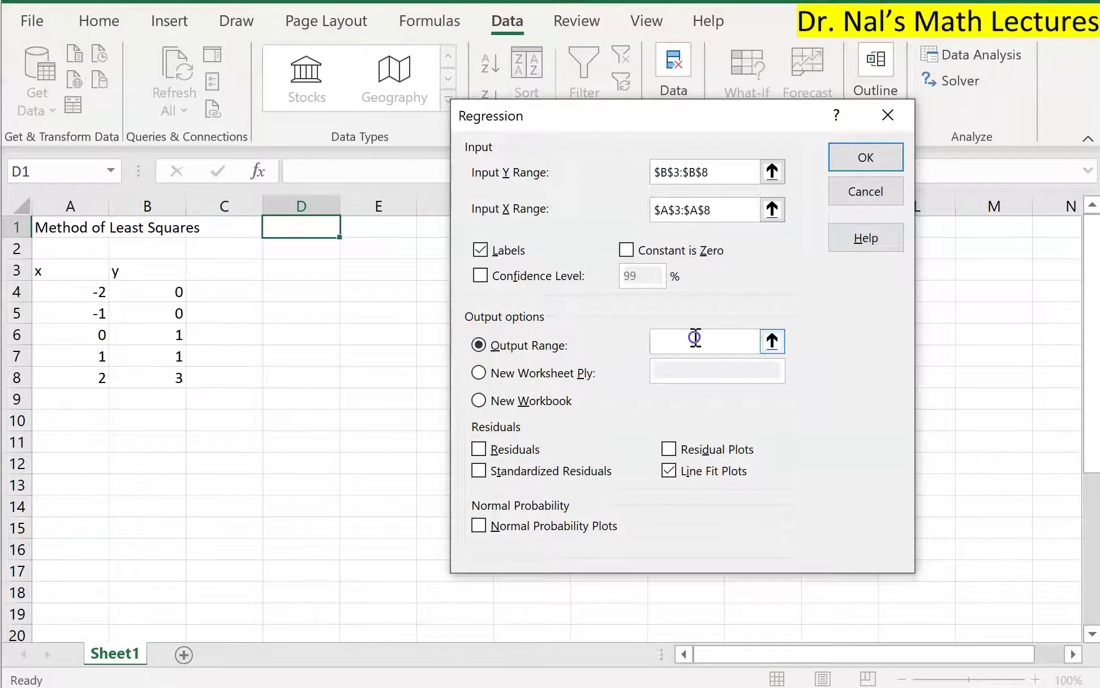
left_click(287, 227)
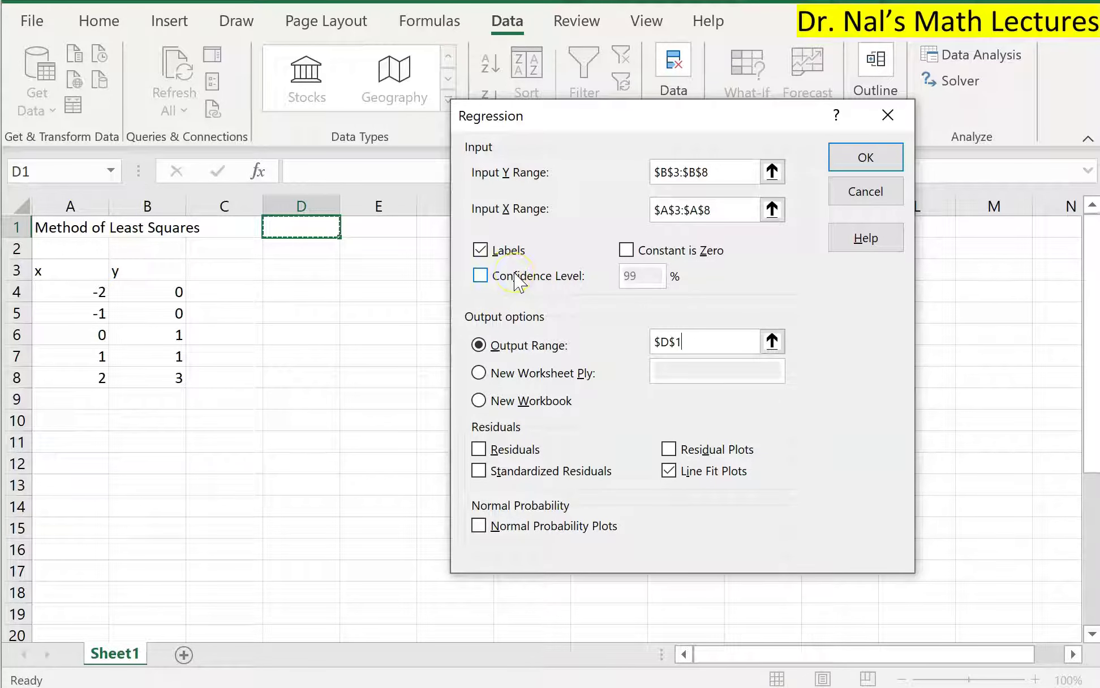
left_click(481, 276)
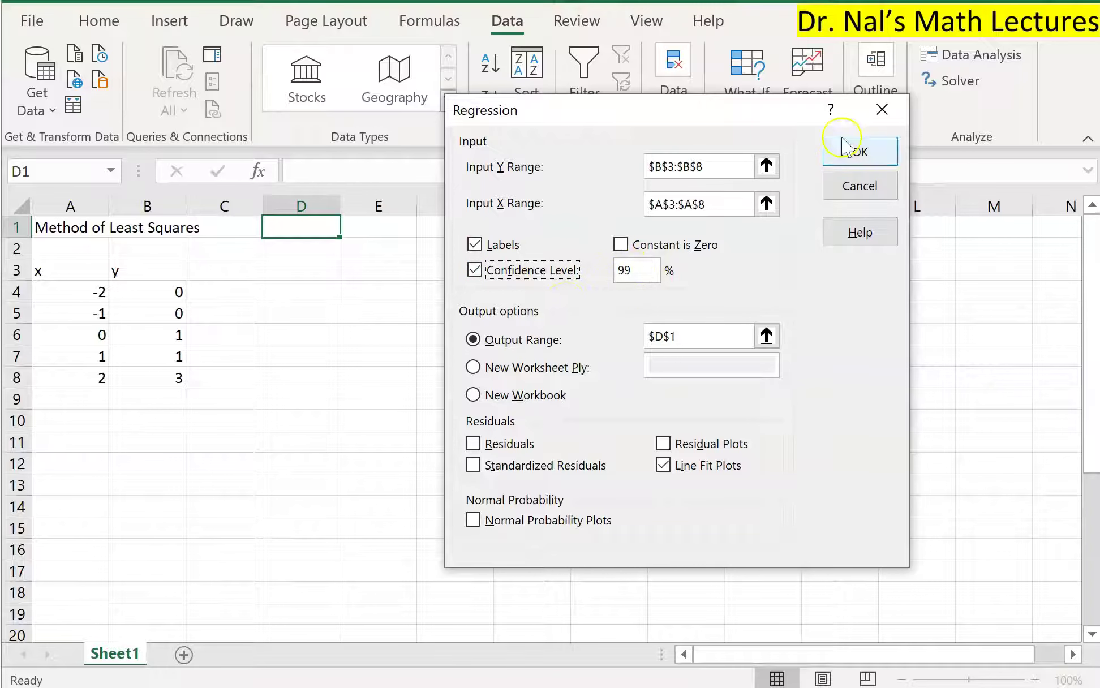
left_click(860, 152)
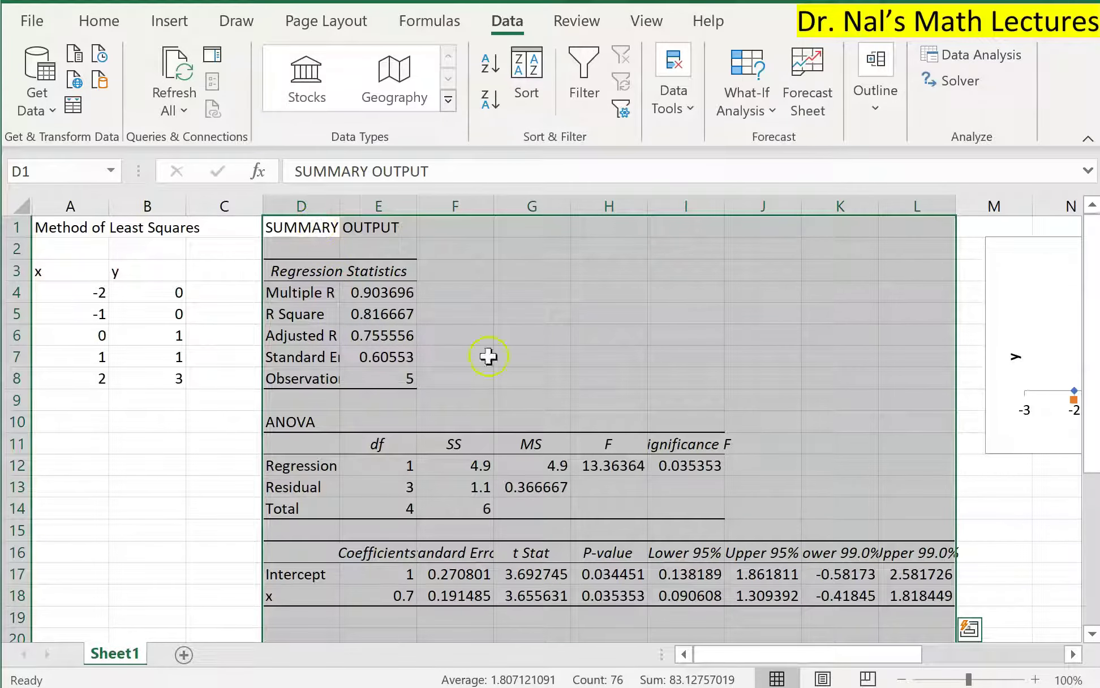
Move the line fit plot next to the summary output at H1 and enlarge it down to row 14 and across to column P.
left_click(770, 308)
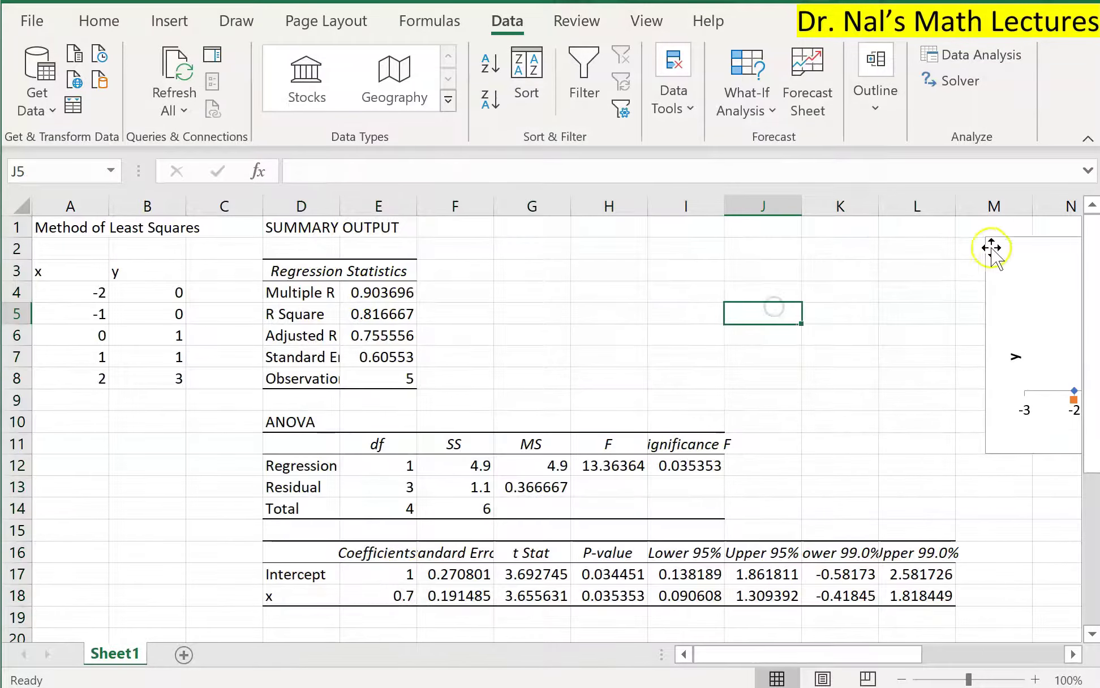
left_click_drag(1008, 247, 600, 230)
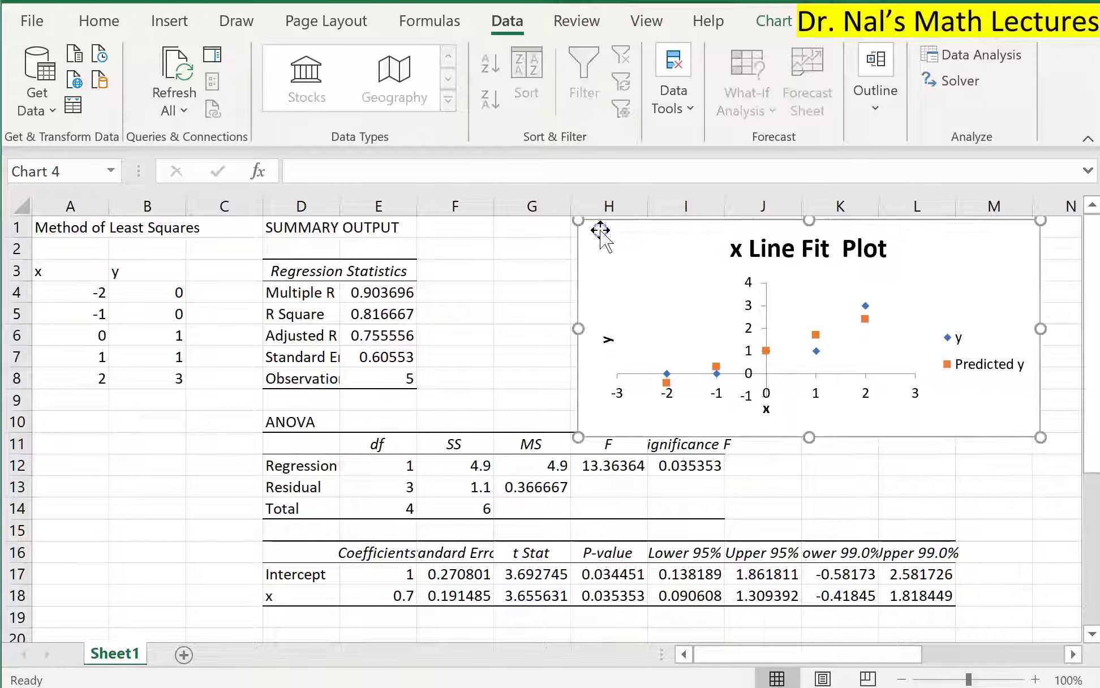
left_click_drag(1039, 438, 514, 520)
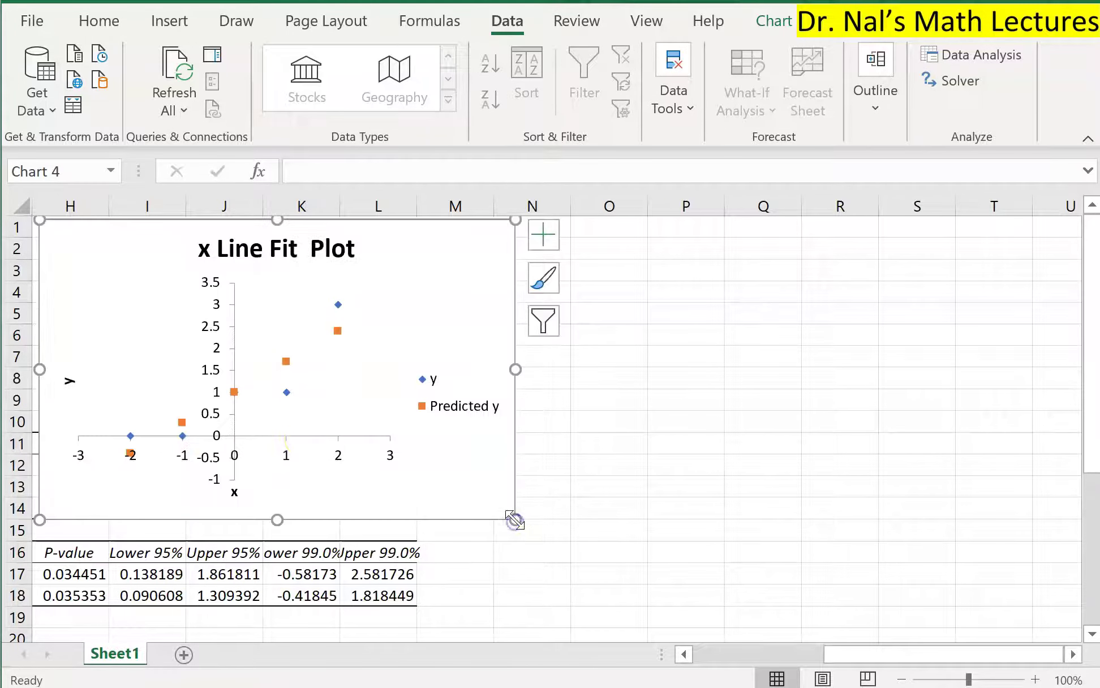
scroll(252, 414, "left", 3)
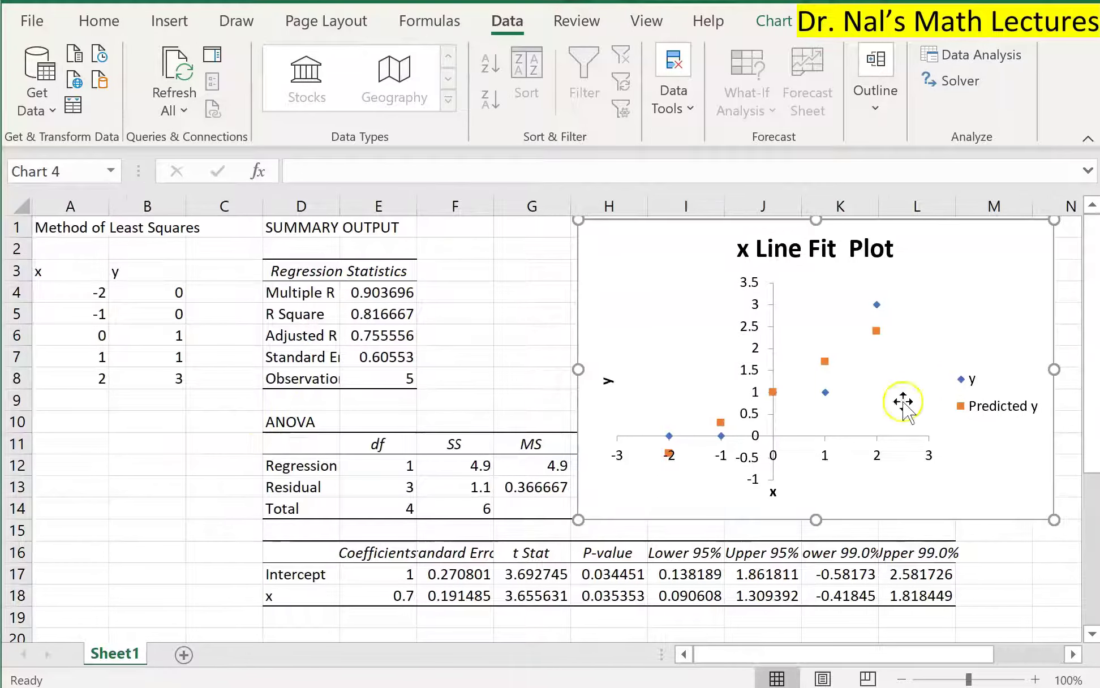
left_click_drag(1049, 372, 1078, 370)
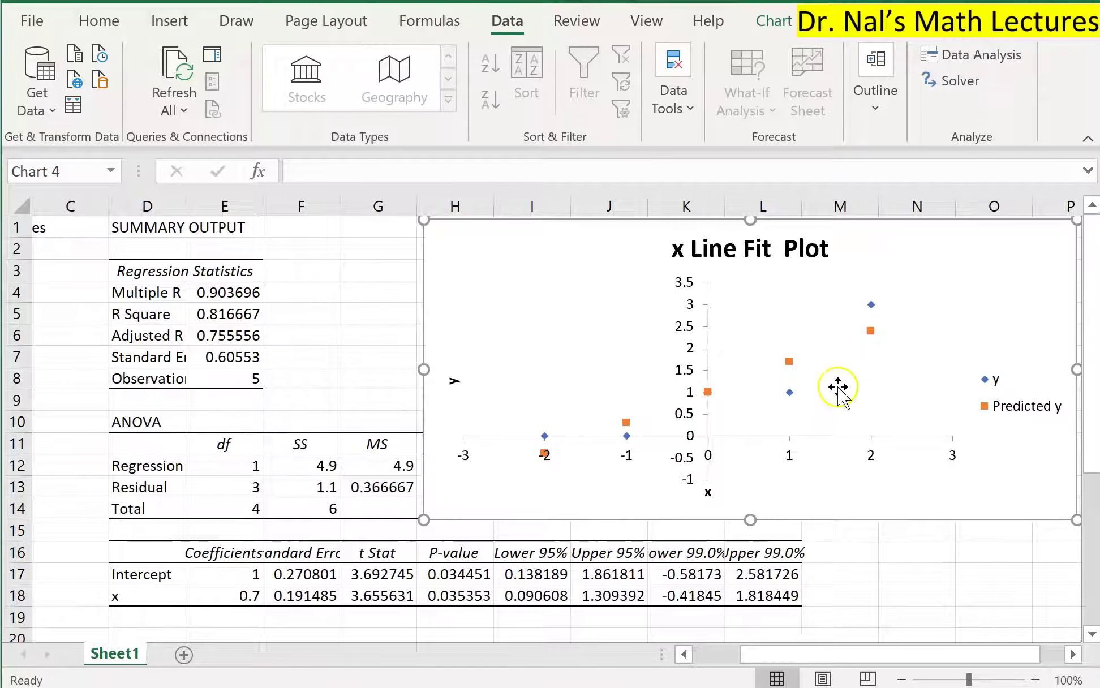
Add a linear trendline to the Predicted y series in the line fit plot.
left_click(789, 361)
right_click(788, 361)
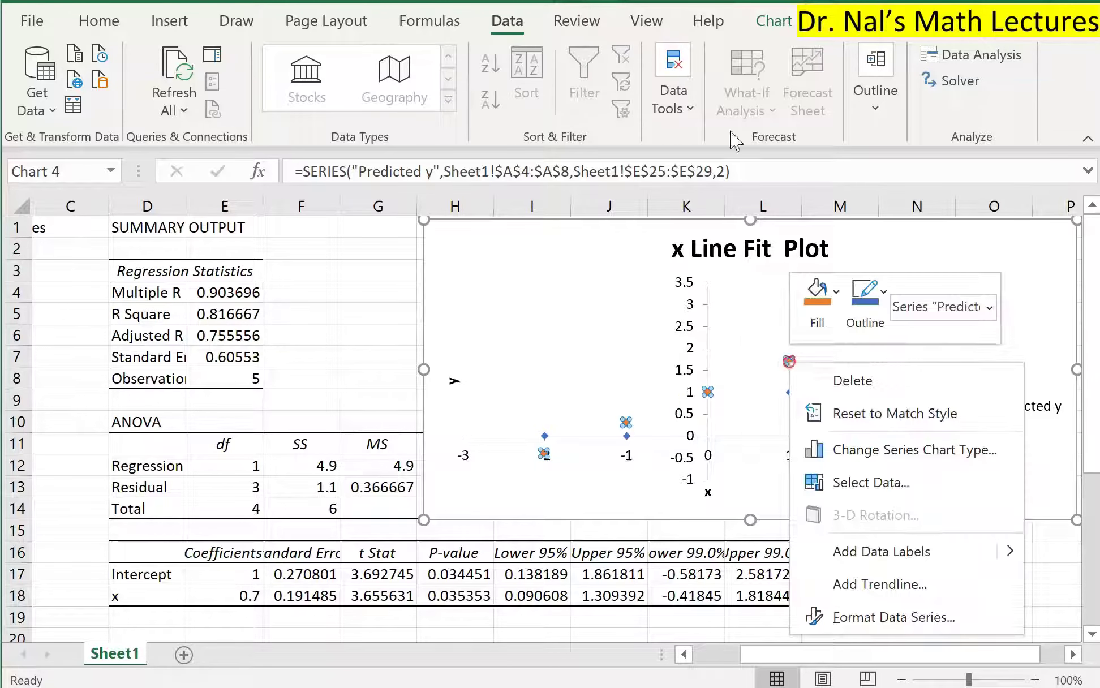
left_click(899, 594)
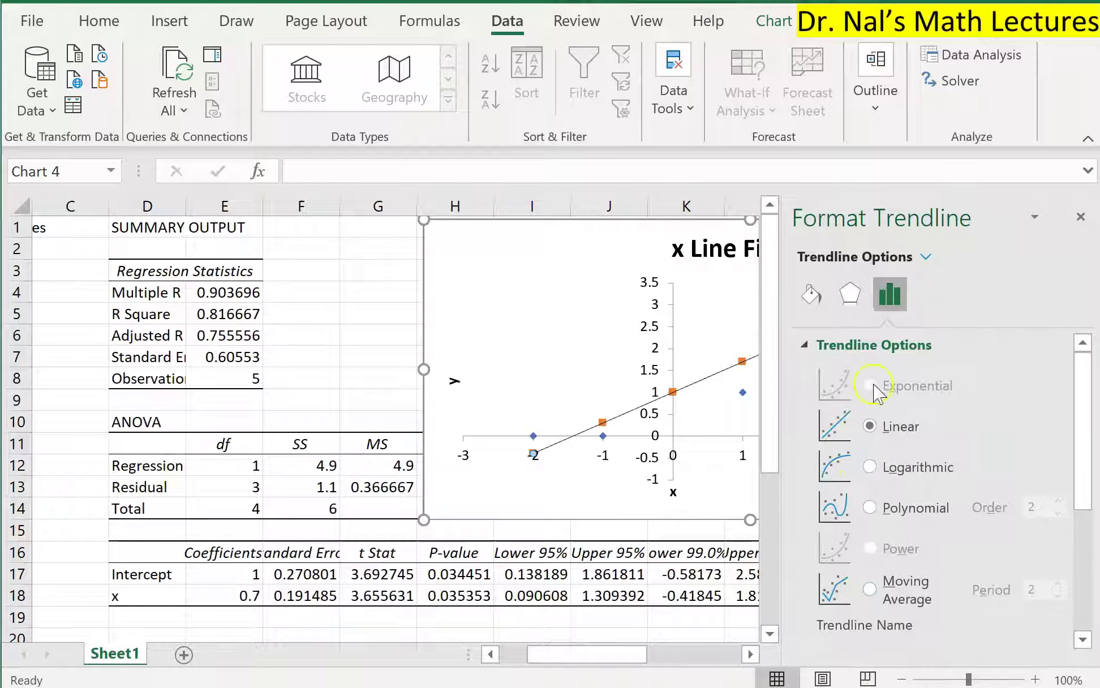
Format the trendline as a solid orange line 2 pt wide, then leave the chart.
left_click(811, 294)
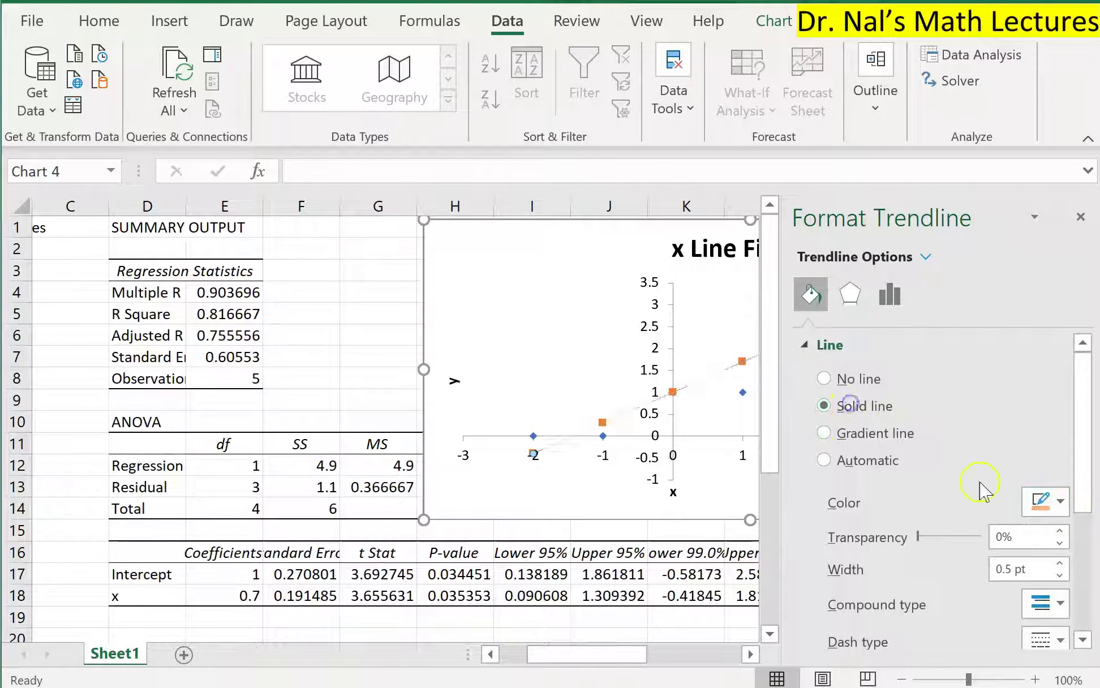
left_click(1043, 503)
left_click(1043, 505)
left_click(1059, 563)
left_click(1059, 563)
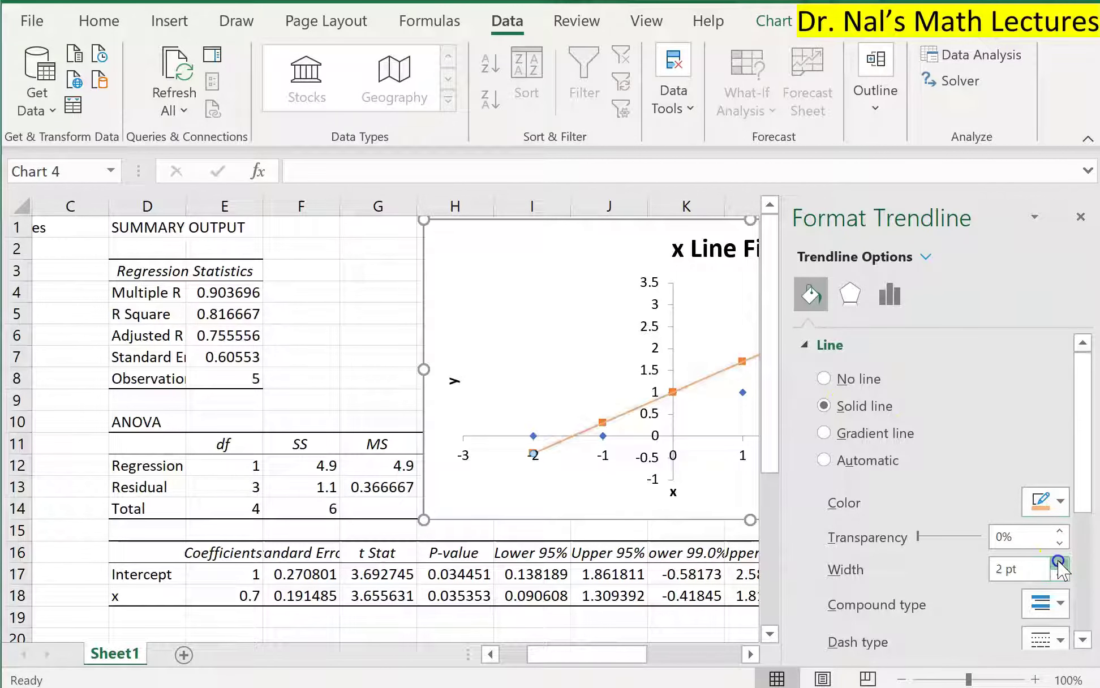
left_click(1080, 216)
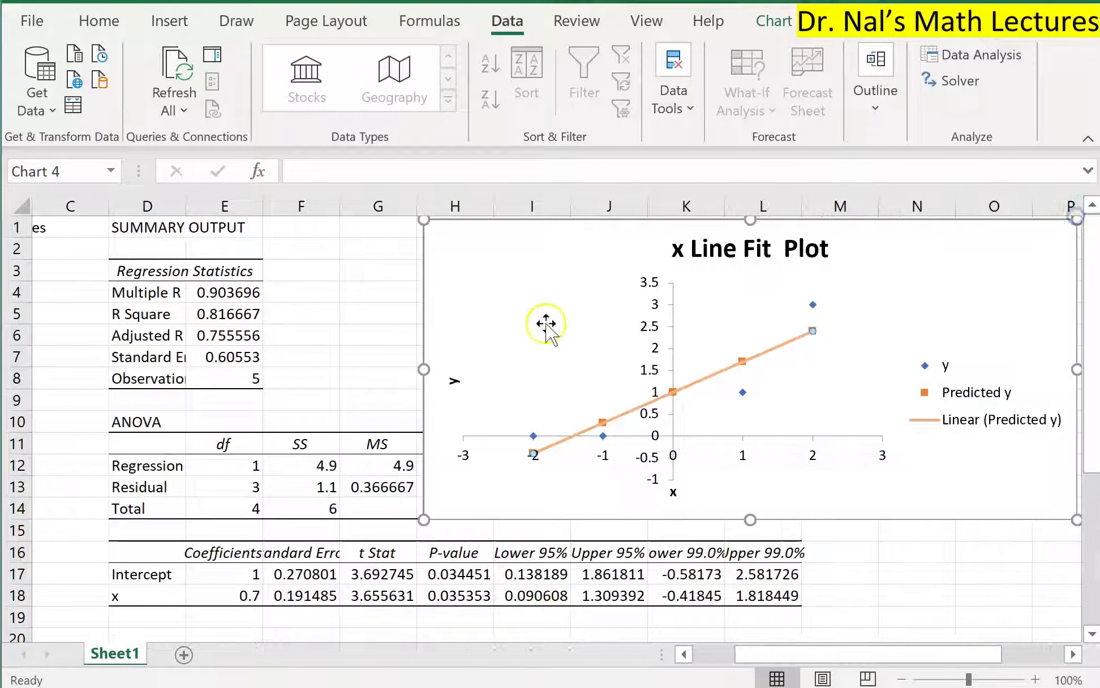
left_click(356, 302)
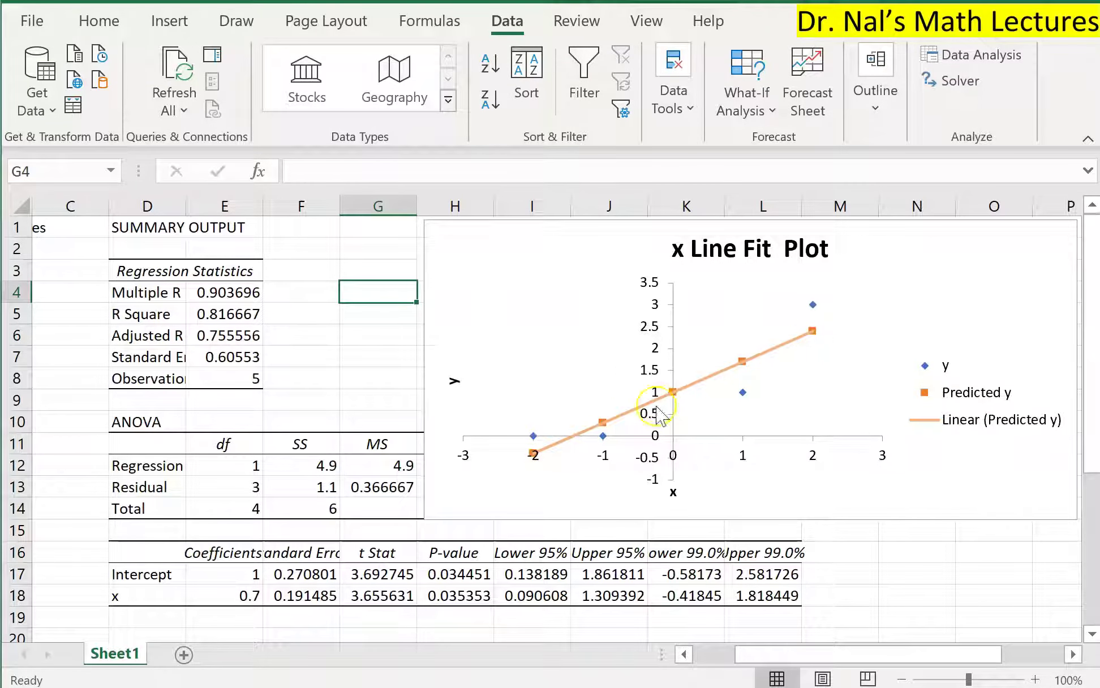
mouse_move(535, 437)
scroll(83, 322, "left", 2)
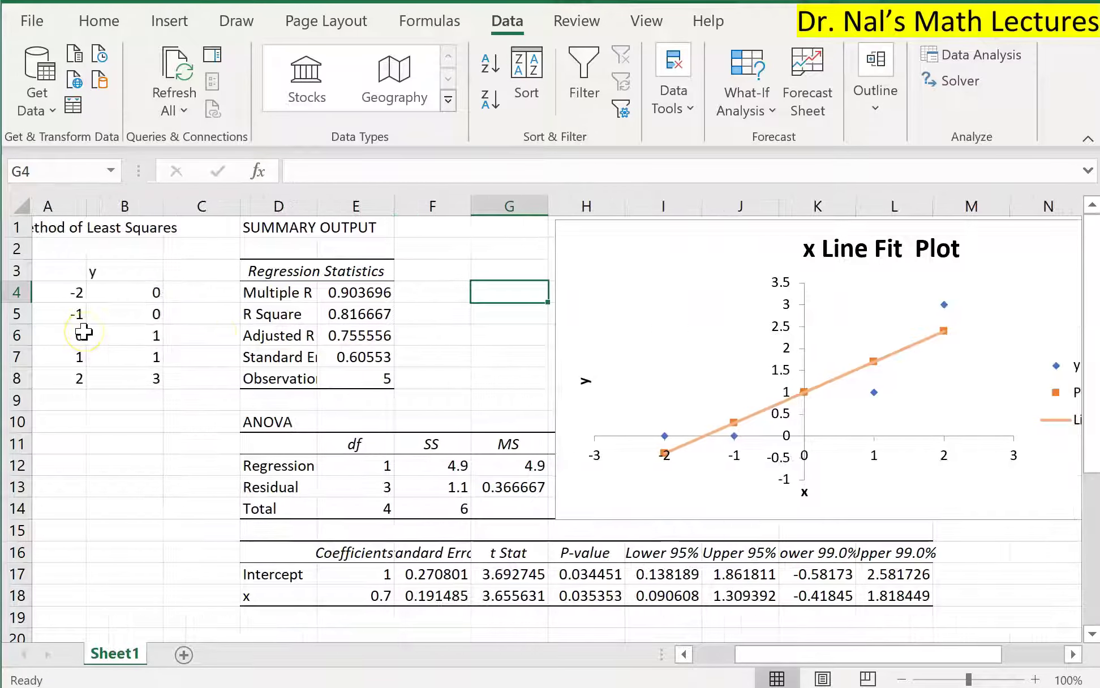
Review the x and y data in A3:B8 and compare it with the worked table in the handwritten lecture notes.
left_click_drag(44, 271, 139, 377)
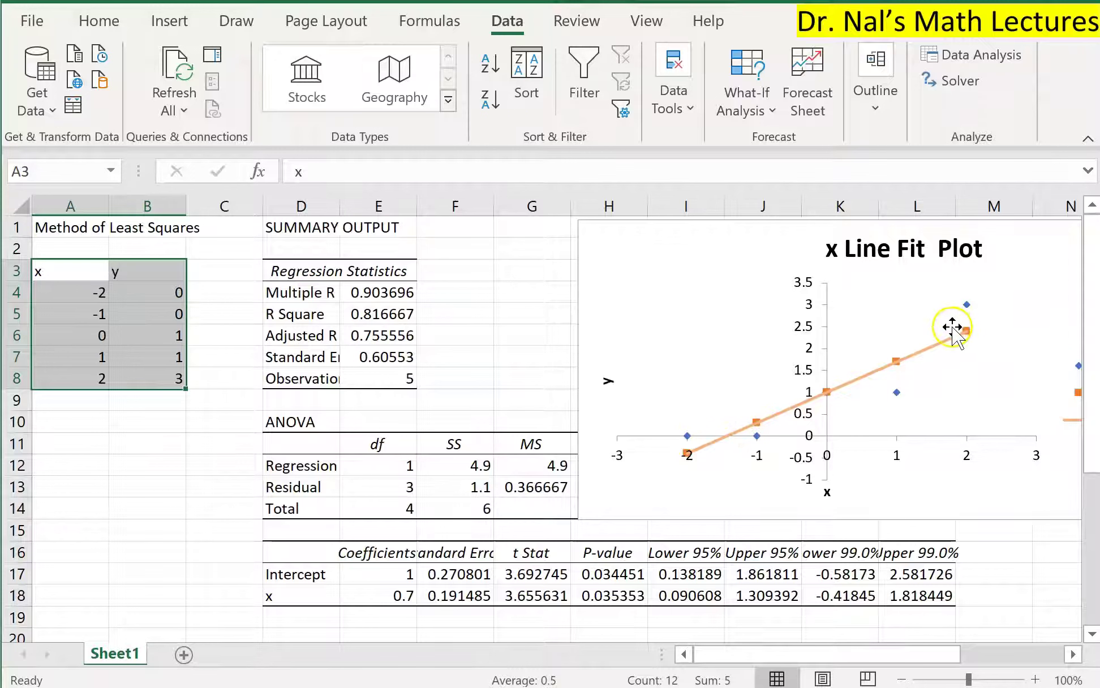
left_click(500, 312)
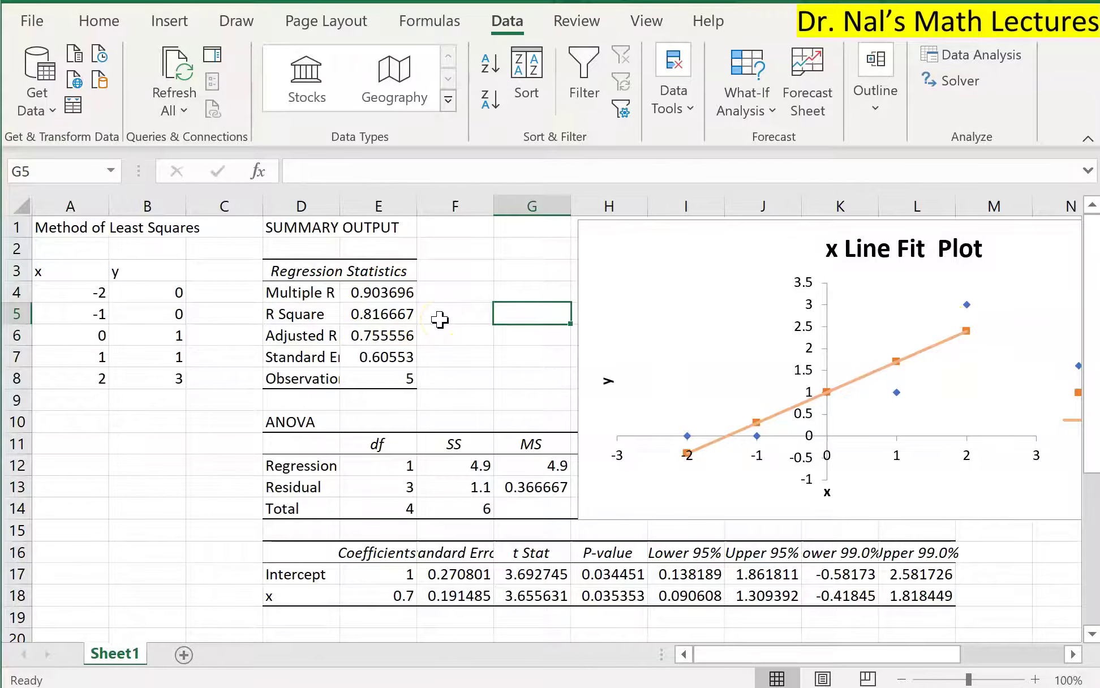
key("alt+Tab")
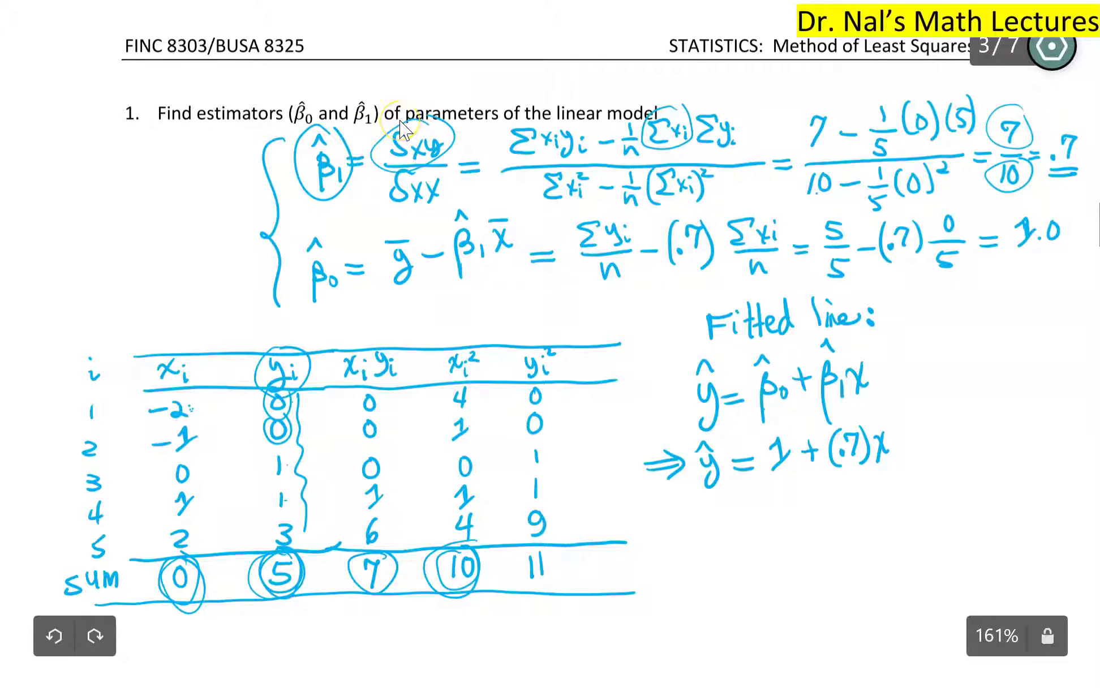
key("alt+Tab")
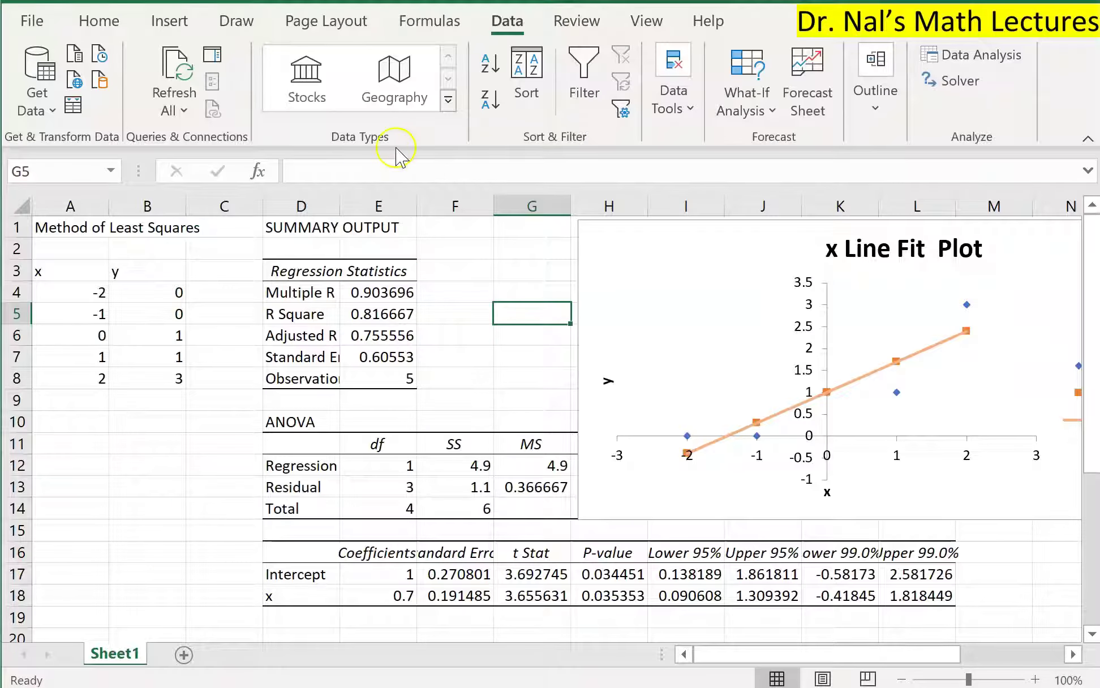
Examine the Regression Statistics, ANOVA and coefficients tables, focusing on the Intercept and x coefficients.
left_click_drag(285, 262, 373, 360)
left_click_drag(300, 424, 596, 509)
left_click_drag(318, 551, 920, 597)
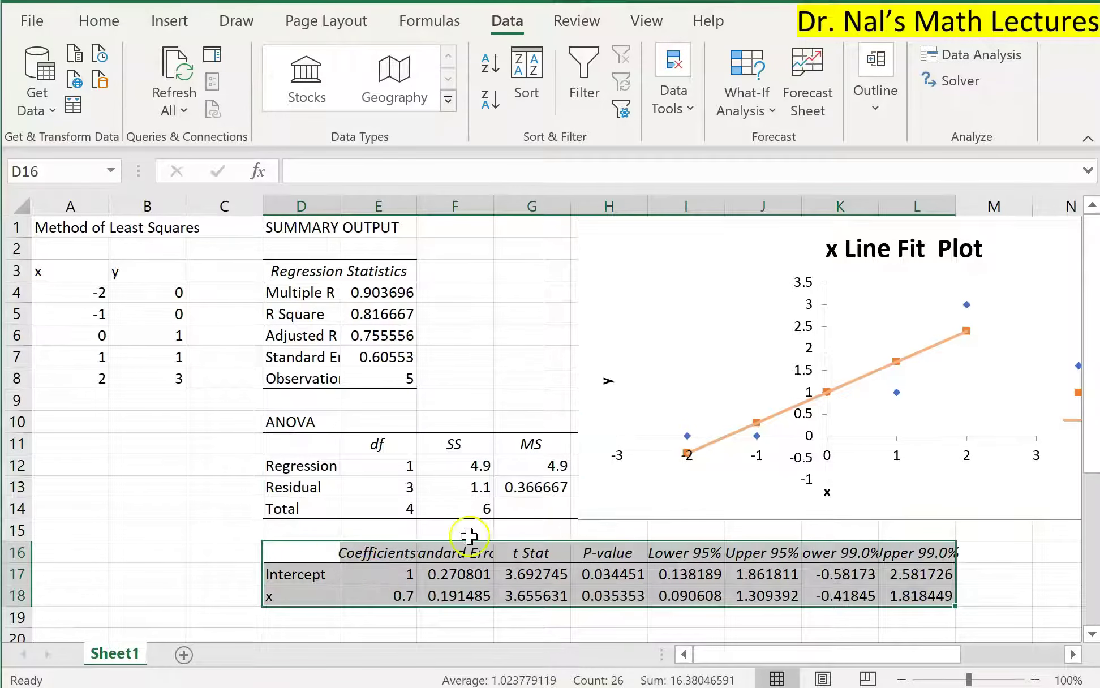
left_click_drag(379, 551, 385, 594)
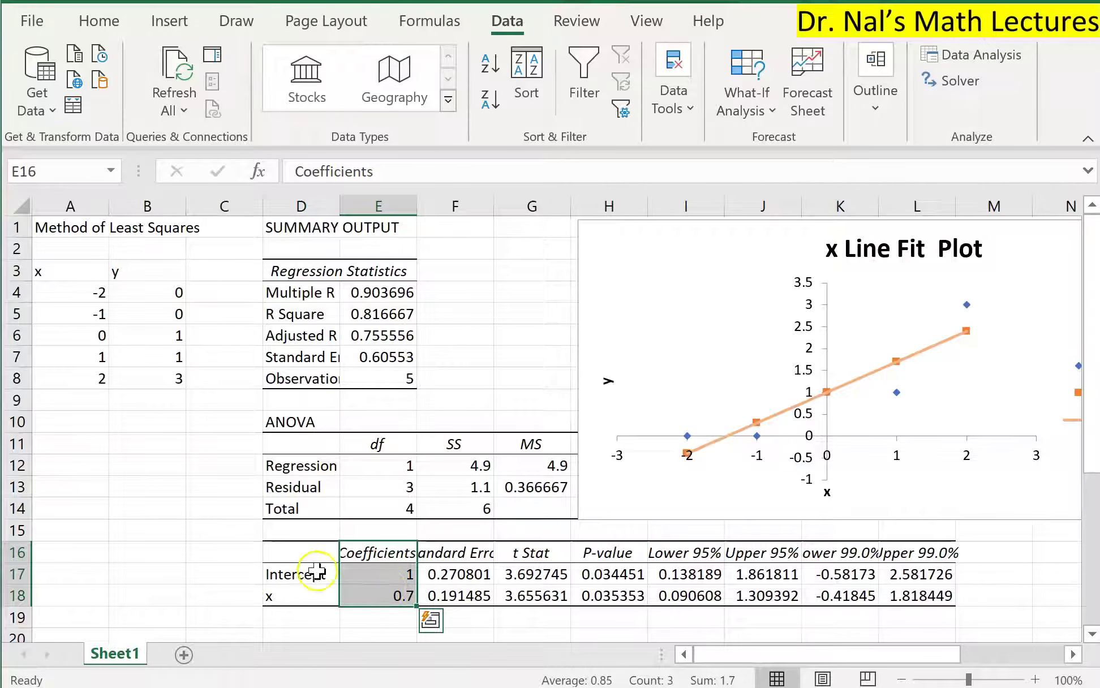
left_click(375, 573)
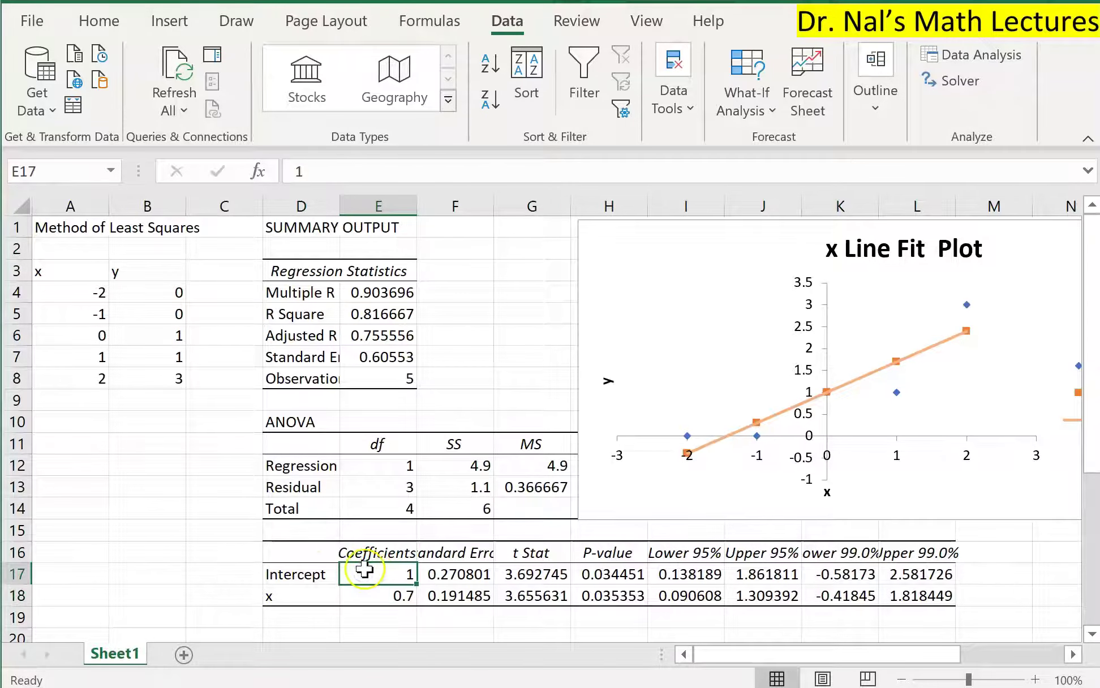
left_click(376, 597)
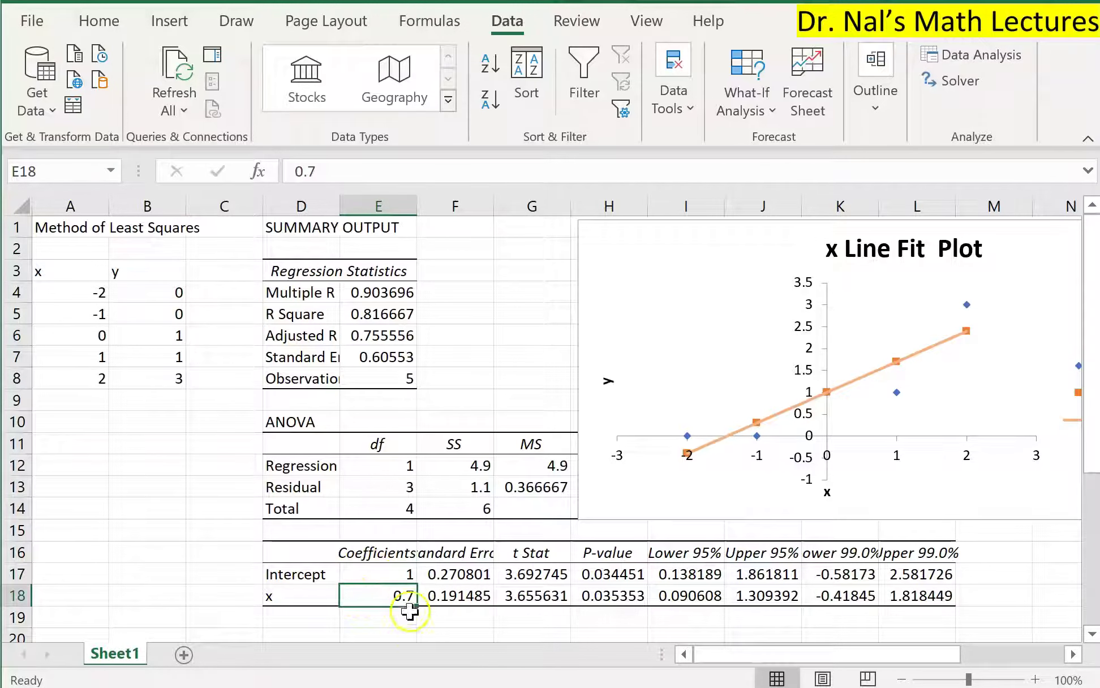
left_click(372, 575)
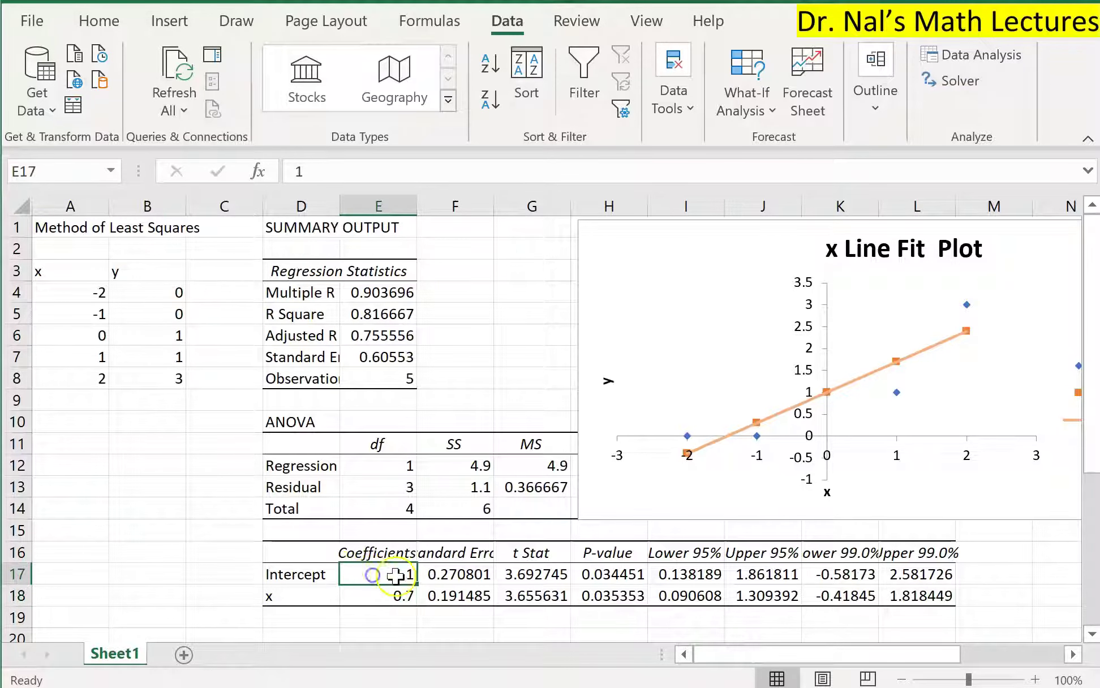
left_click(371, 594)
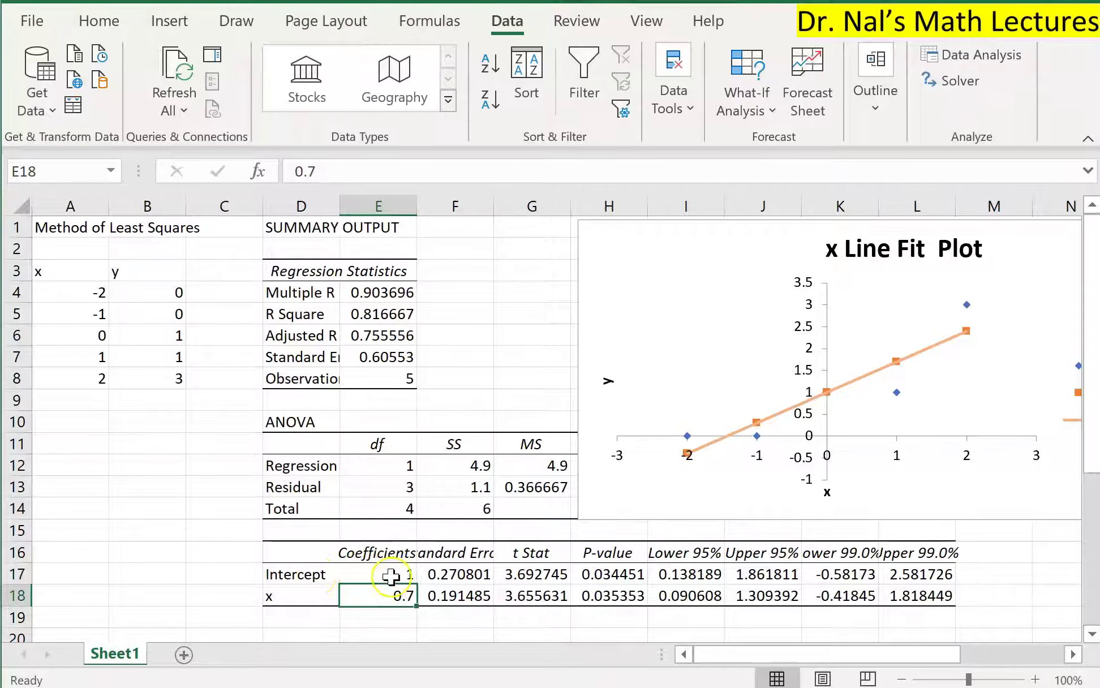
left_click(363, 573)
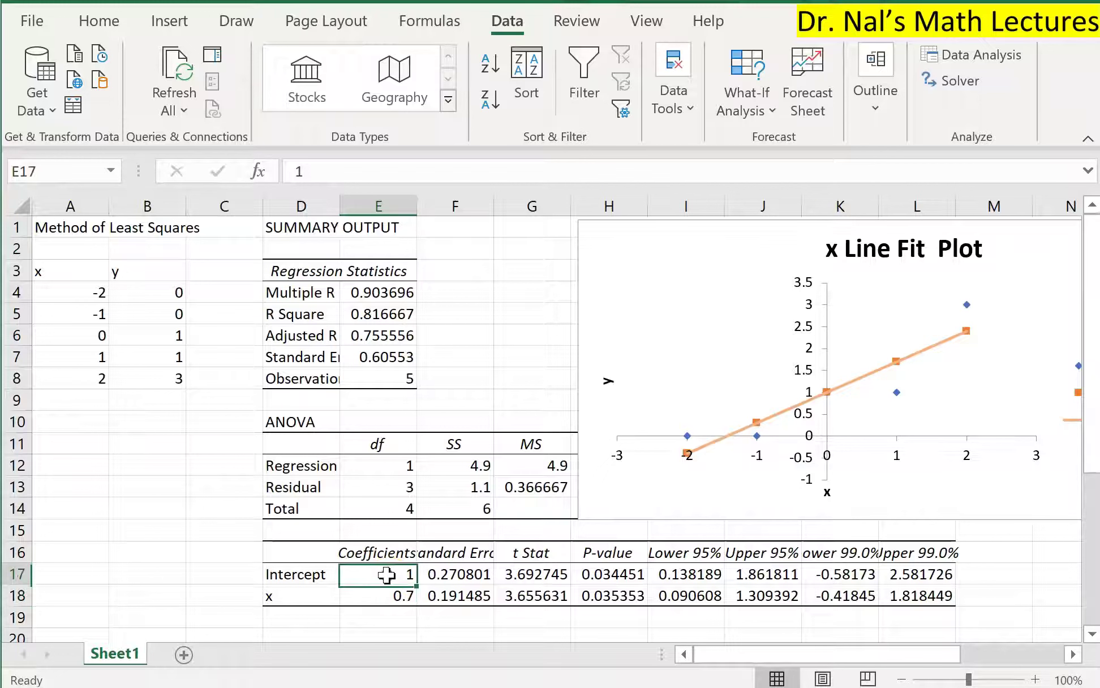
Rename the Intercept label in D17 as Beta_0 and the x label in D18 as Beta_1.
left_click(305, 574)
type("Beta_0")
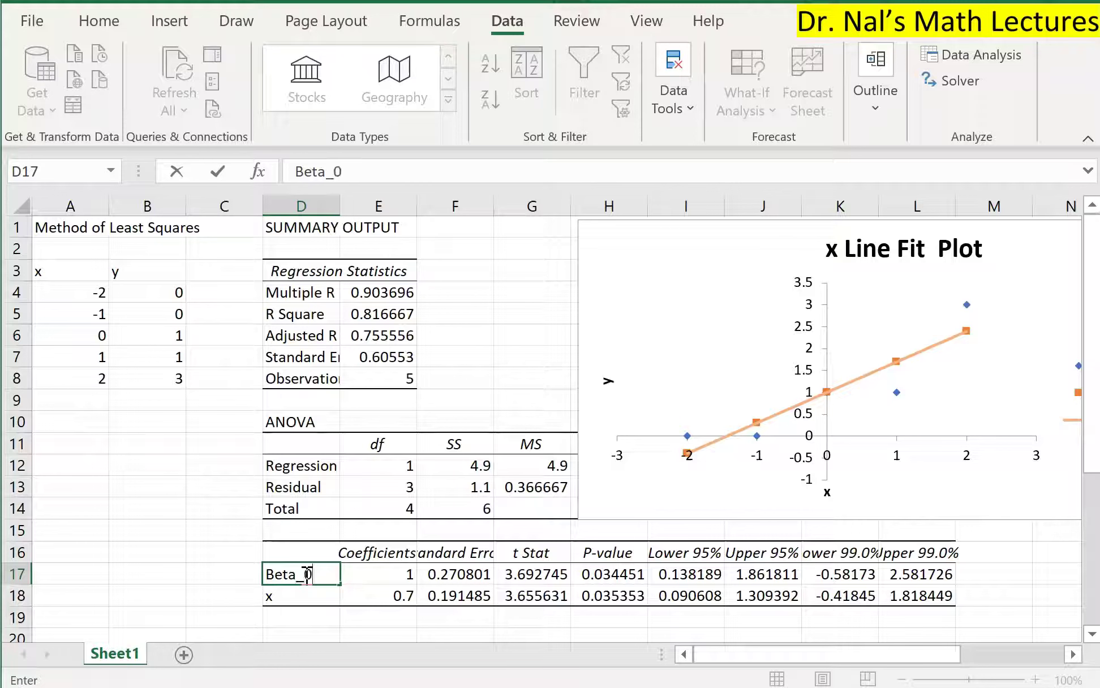
key("Return")
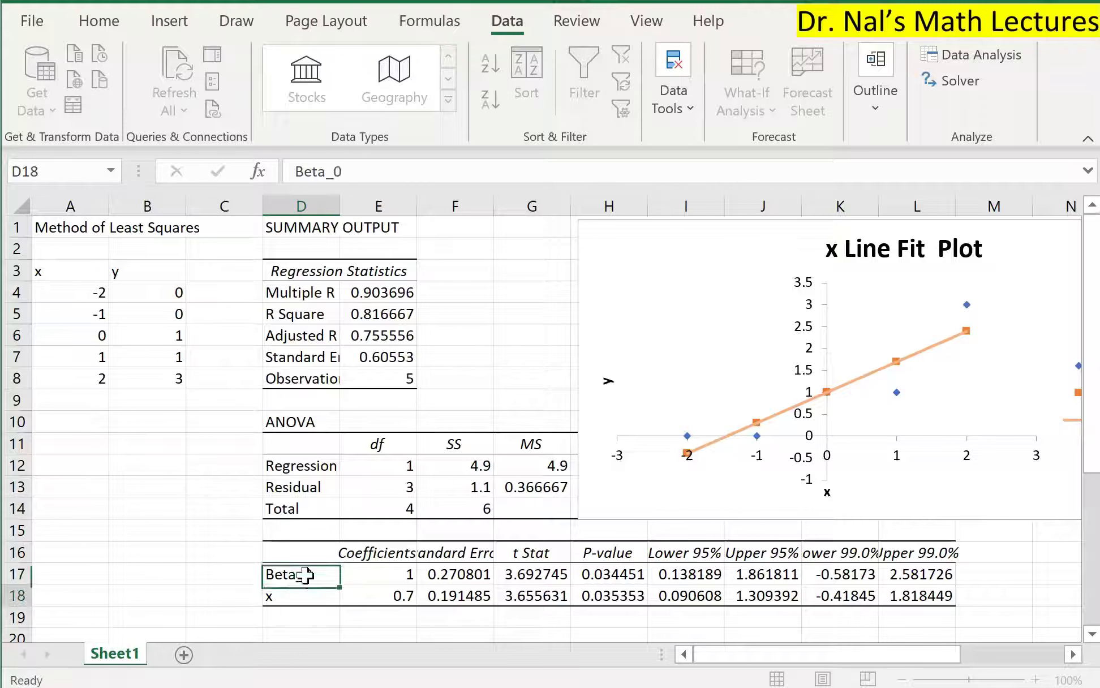
type("Beta_1")
key("Return")
key("Up")
key("Right")
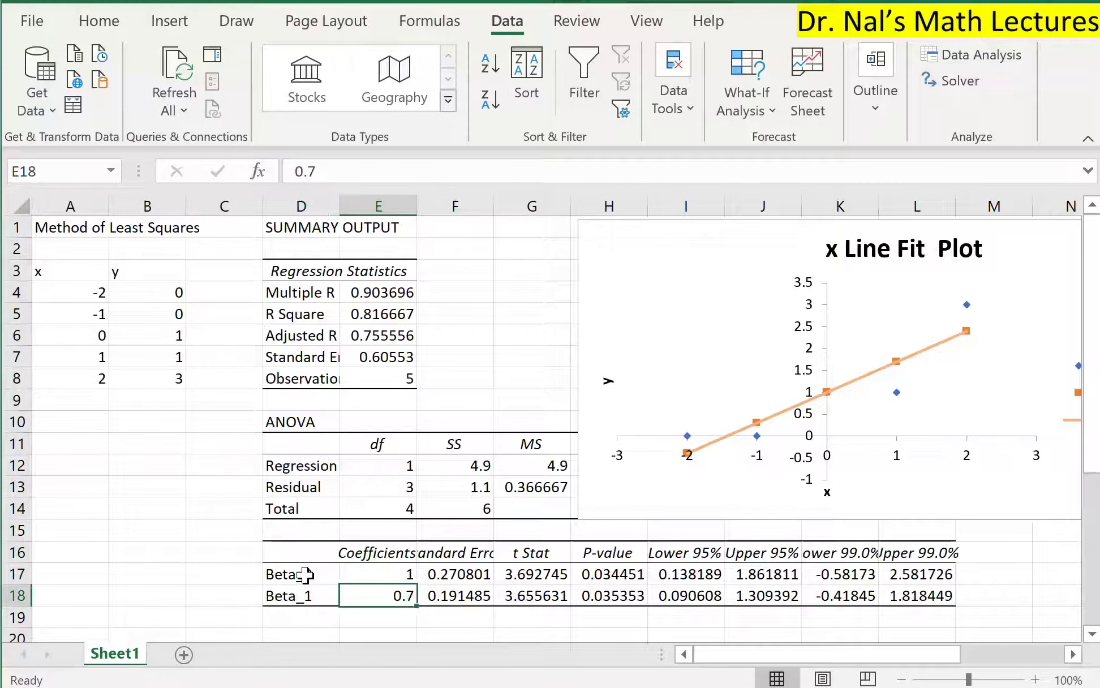
Fill the Beta_0 and Beta_1 coefficient cells, E17:E18, with yellow.
left_click_drag(374, 577, 369, 595)
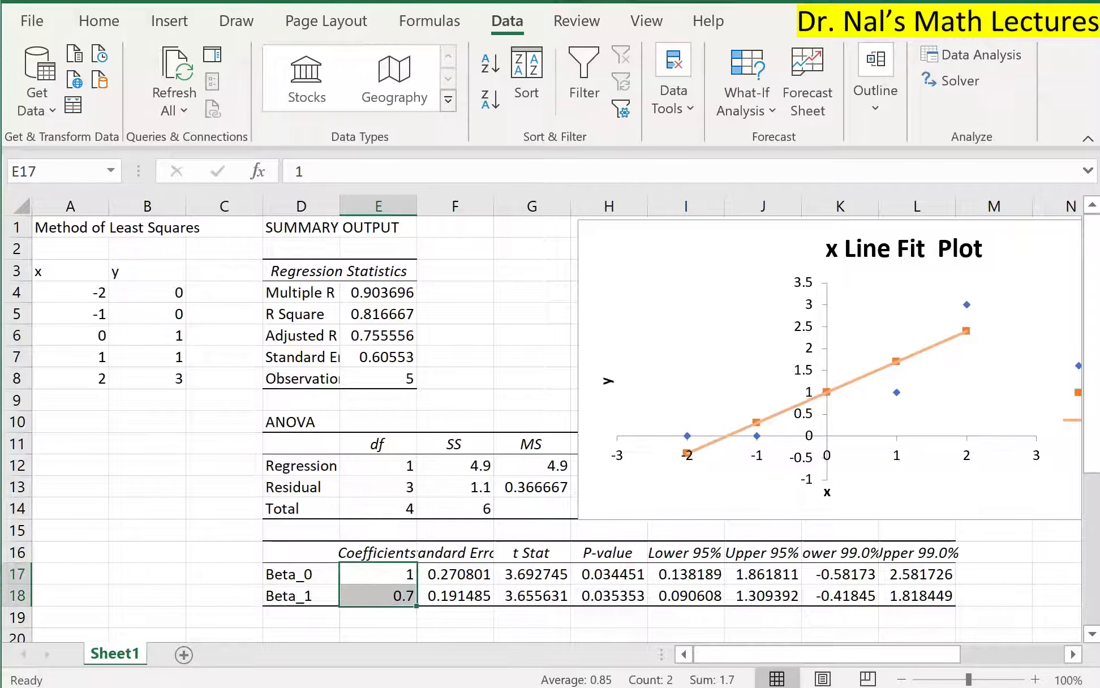
left_click(121, 23)
left_click(181, 107)
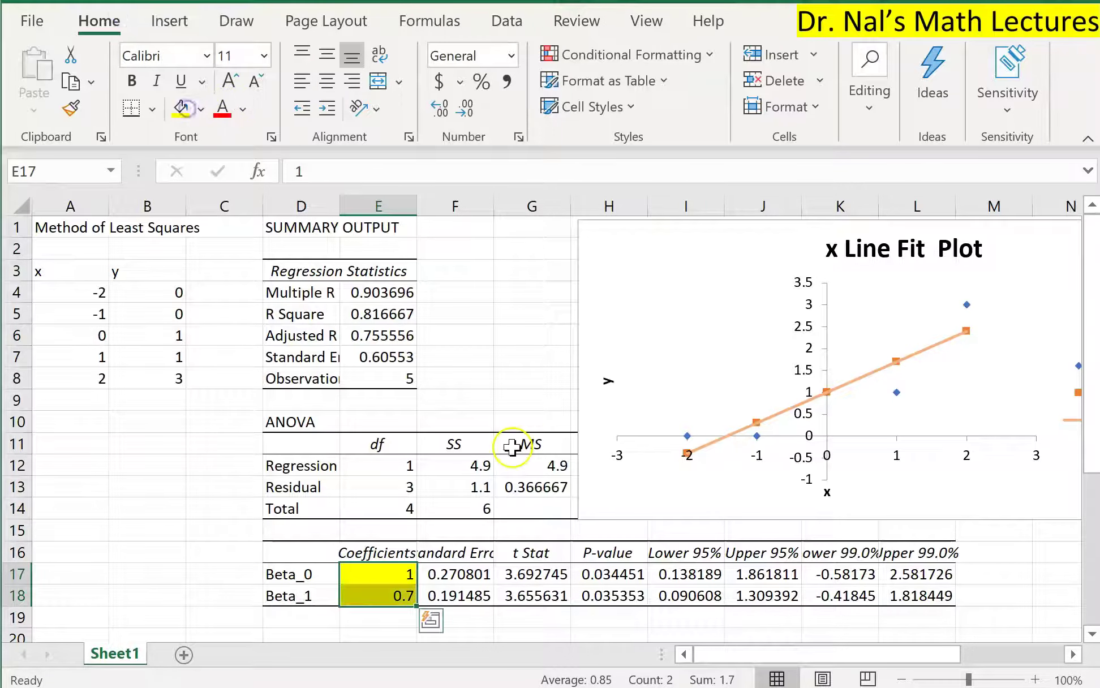
Switch to the handwritten lecture notes and examine the estimators, their variances and the Syy, SSE and s² calculations.
key("alt+Tab")
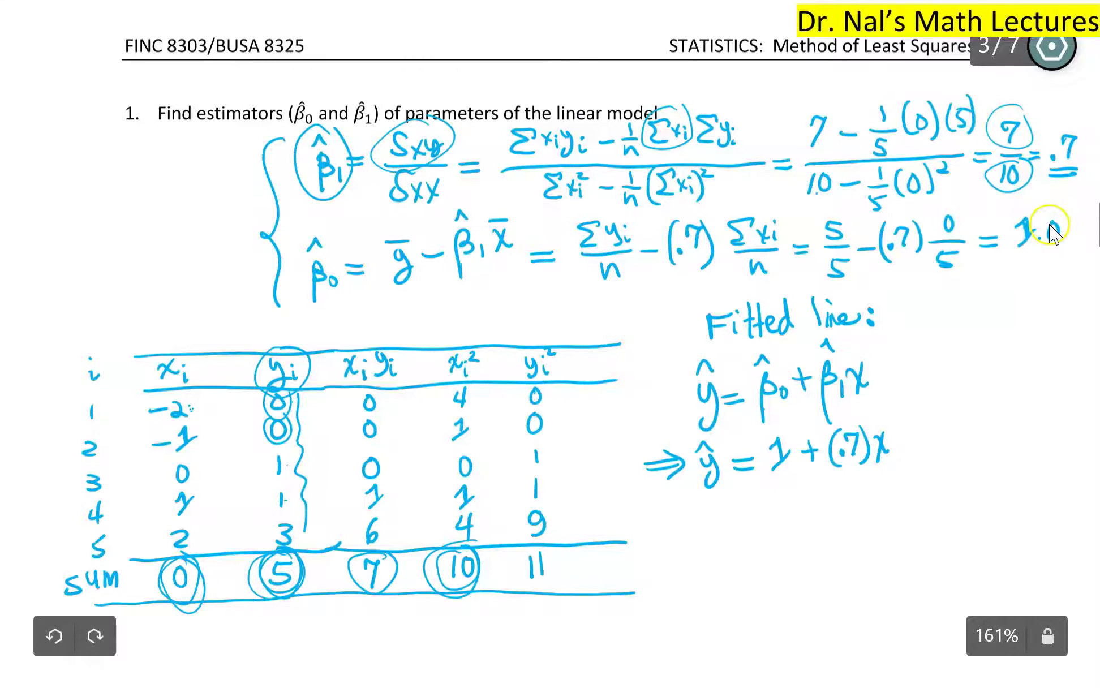
scroll(704, 600, "down", 5)
scroll(707, 604, "down", 6)
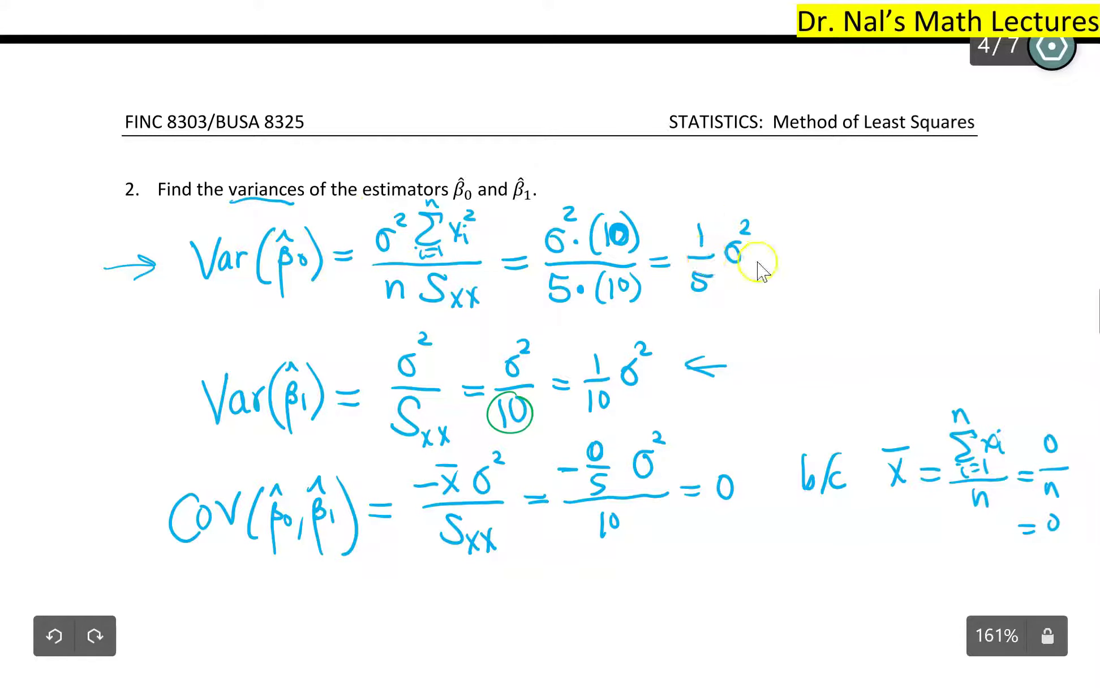
scroll(800, 491, "down", 5)
scroll(800, 491, "down", 15)
scroll(803, 492, "up", 10)
scroll(804, 492, "down", 12)
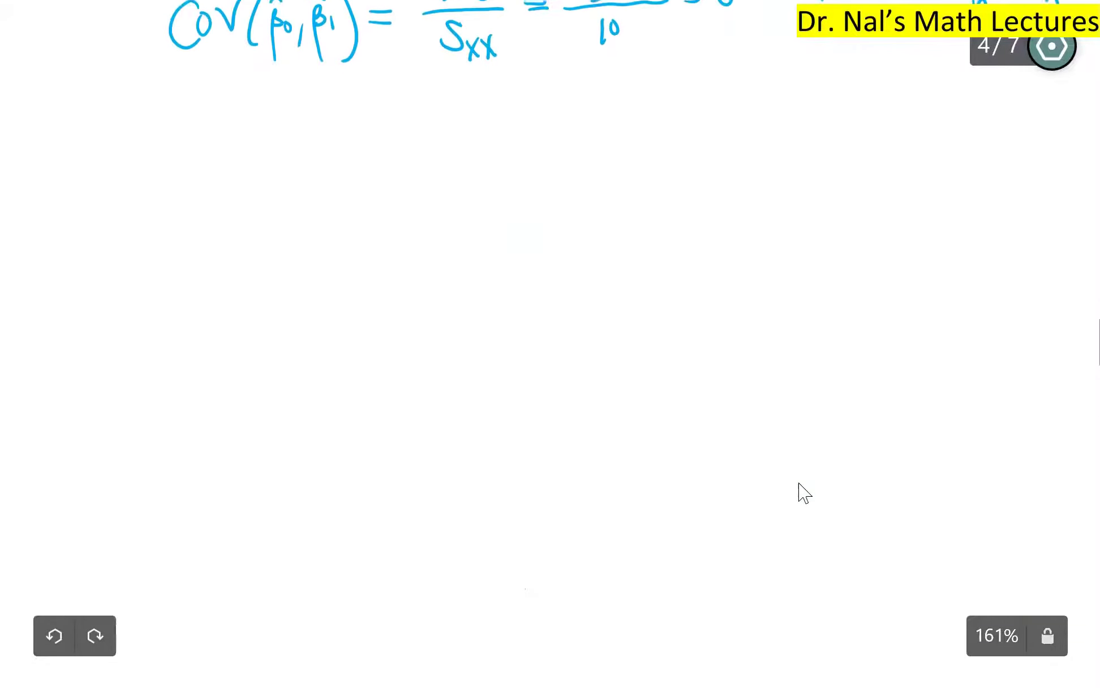
scroll(804, 492, "down", 2)
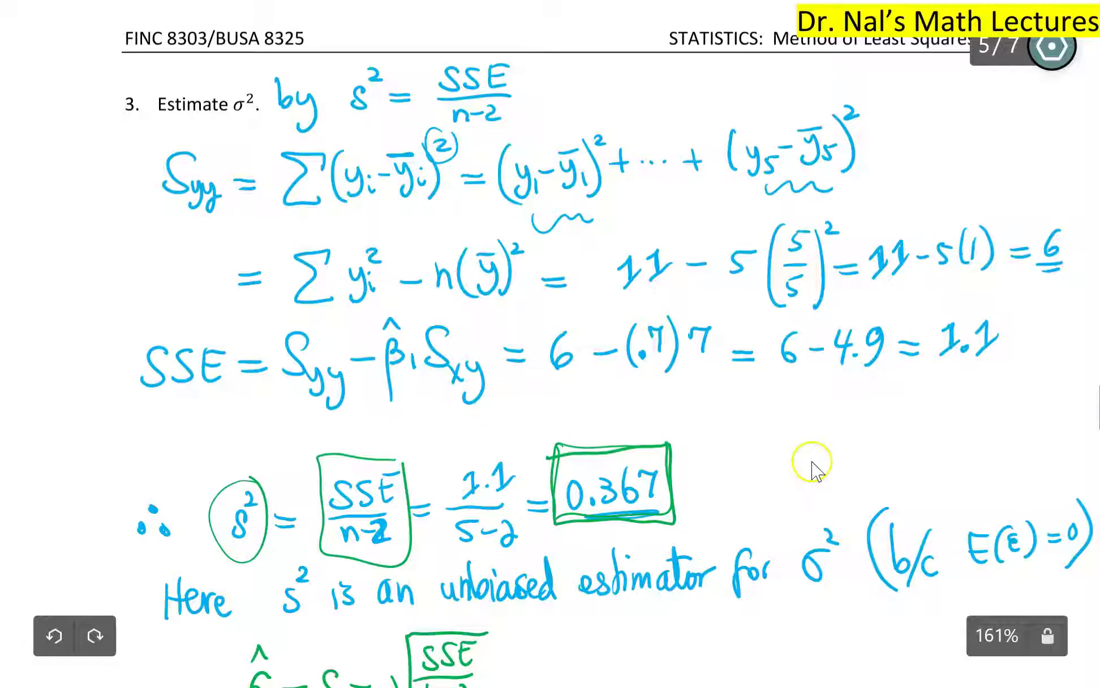
scroll(792, 469, "down", 1)
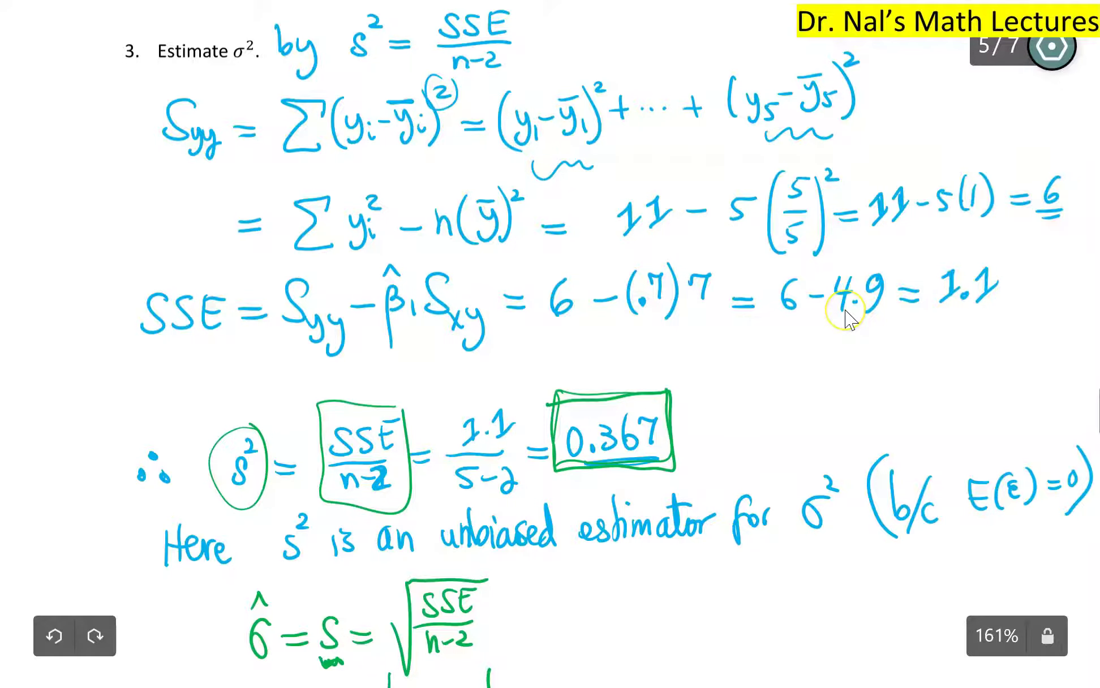
Return to the Excel workbook and fill the Residual and Total SS cells, F13:F14, with yellow.
key("alt+Tab")
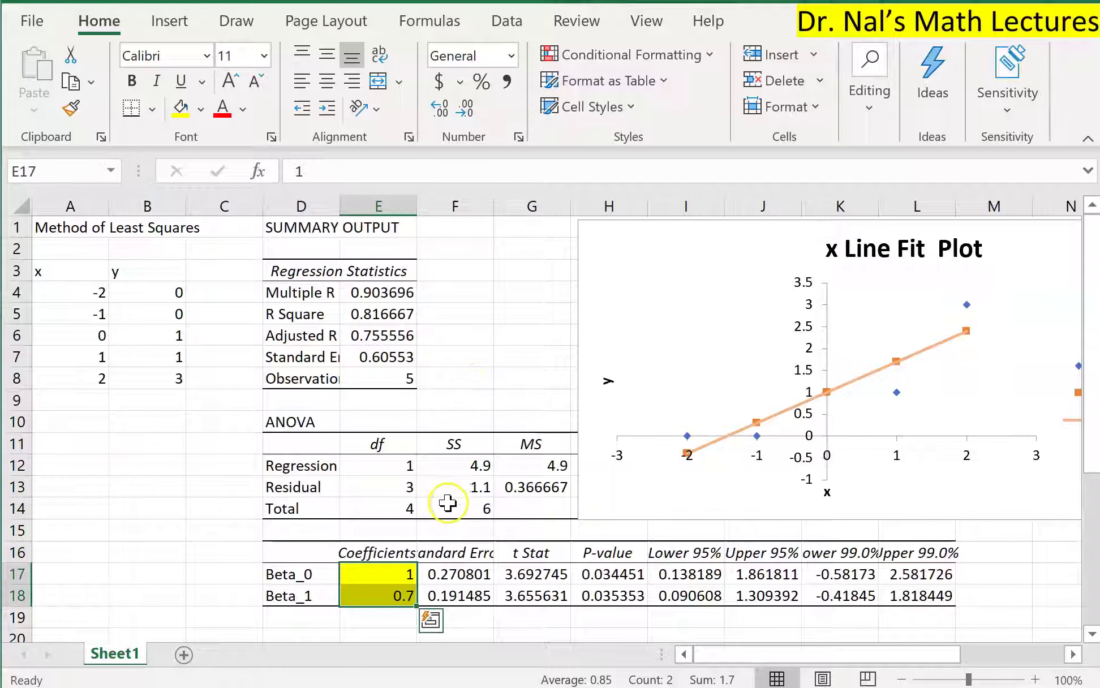
left_click(450, 502)
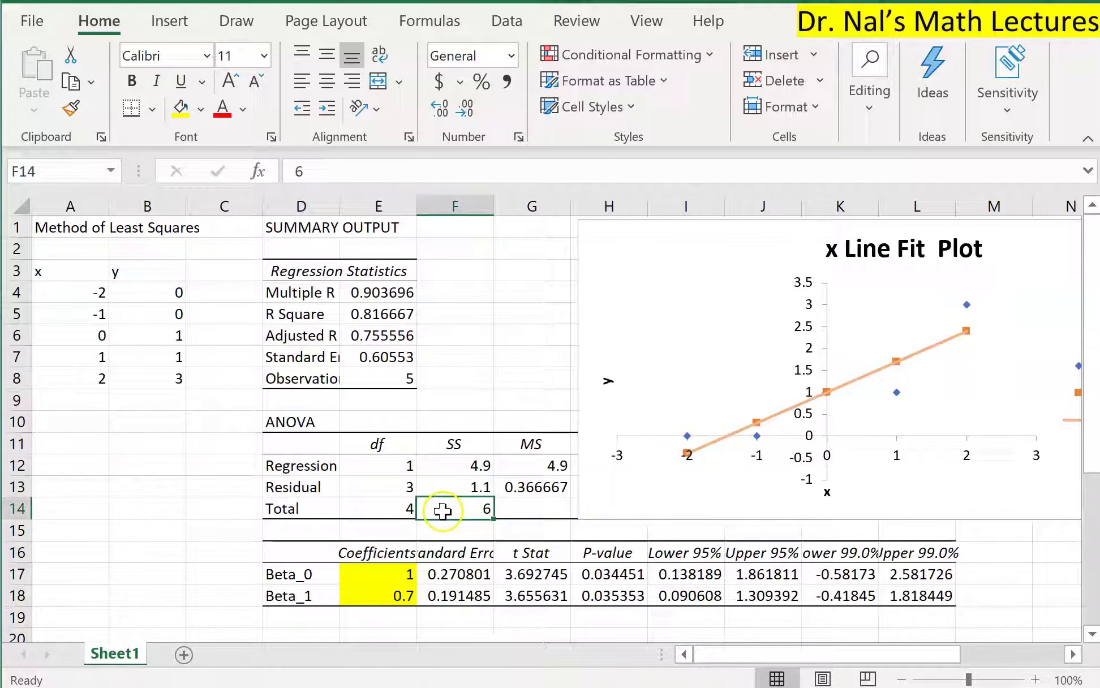
left_click(444, 484)
left_click_drag(444, 484, 444, 506)
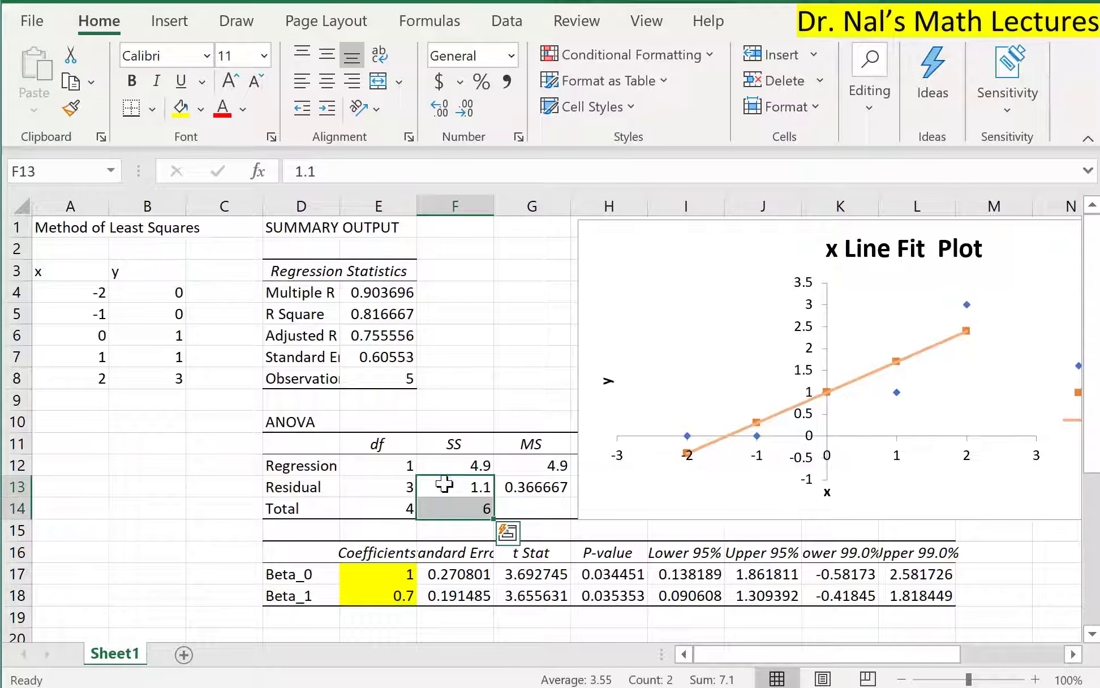
left_click(180, 109)
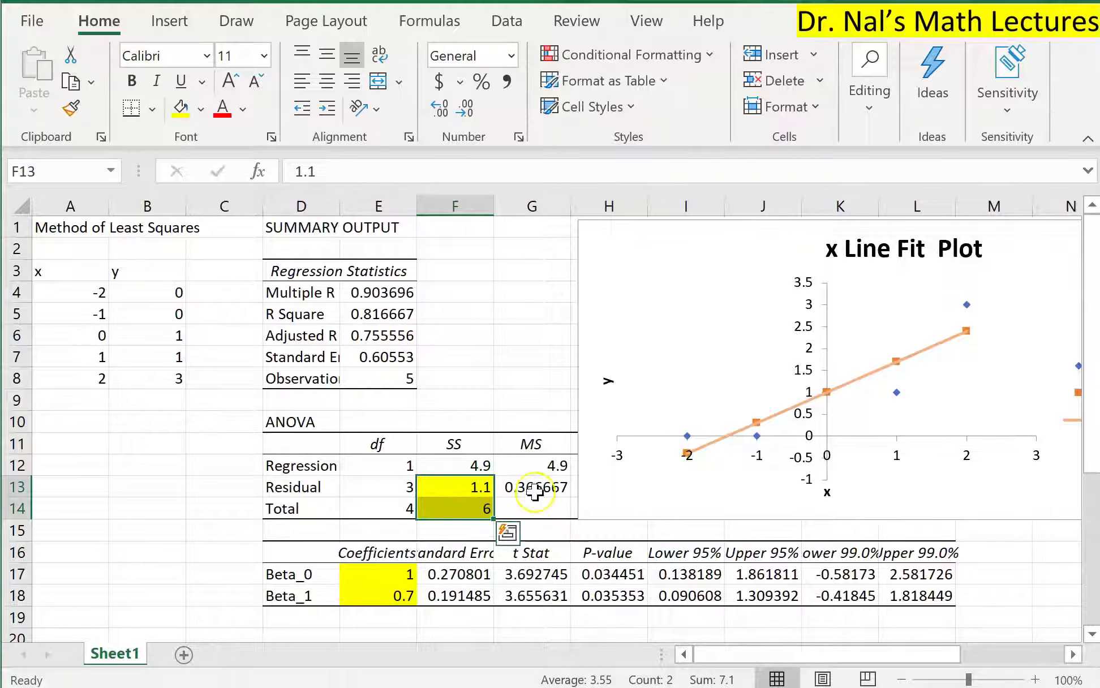
Fill the Residual MS cell, G13, with yellow and deselect it.
left_click(532, 488)
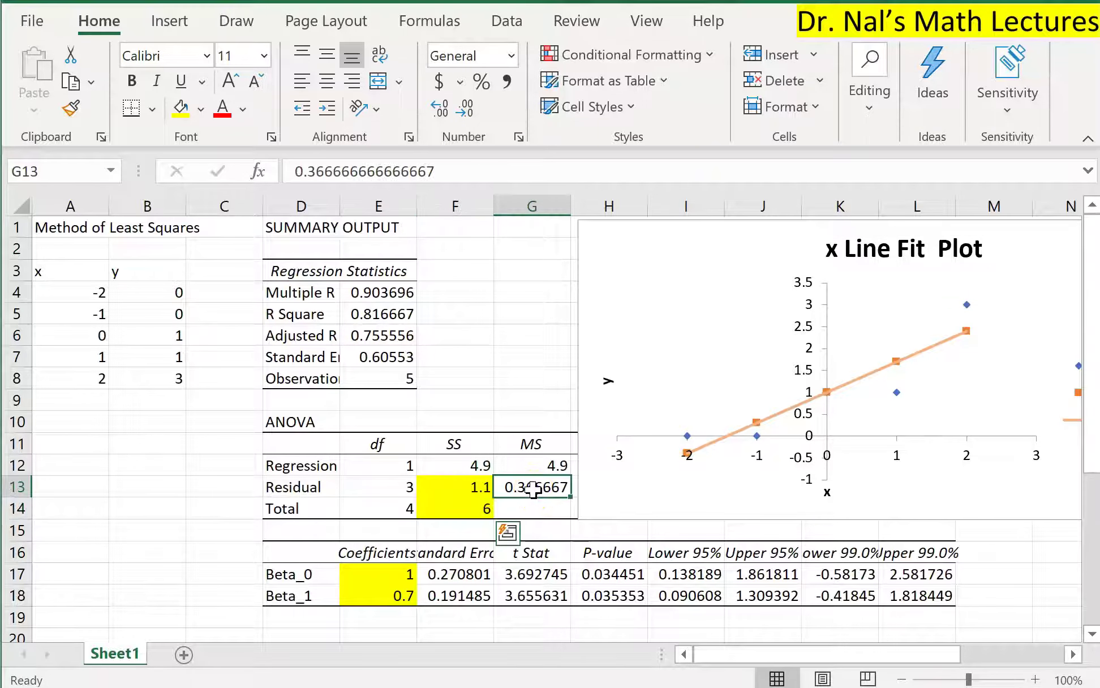
left_click(180, 109)
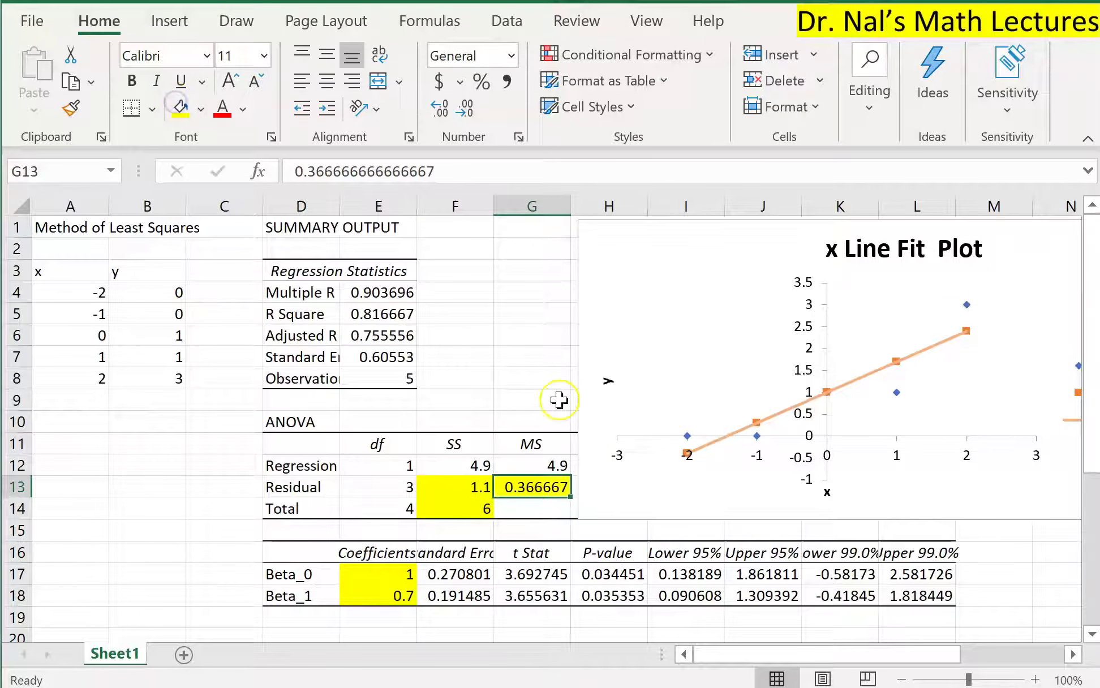
left_click(515, 364)
left_click(533, 340)
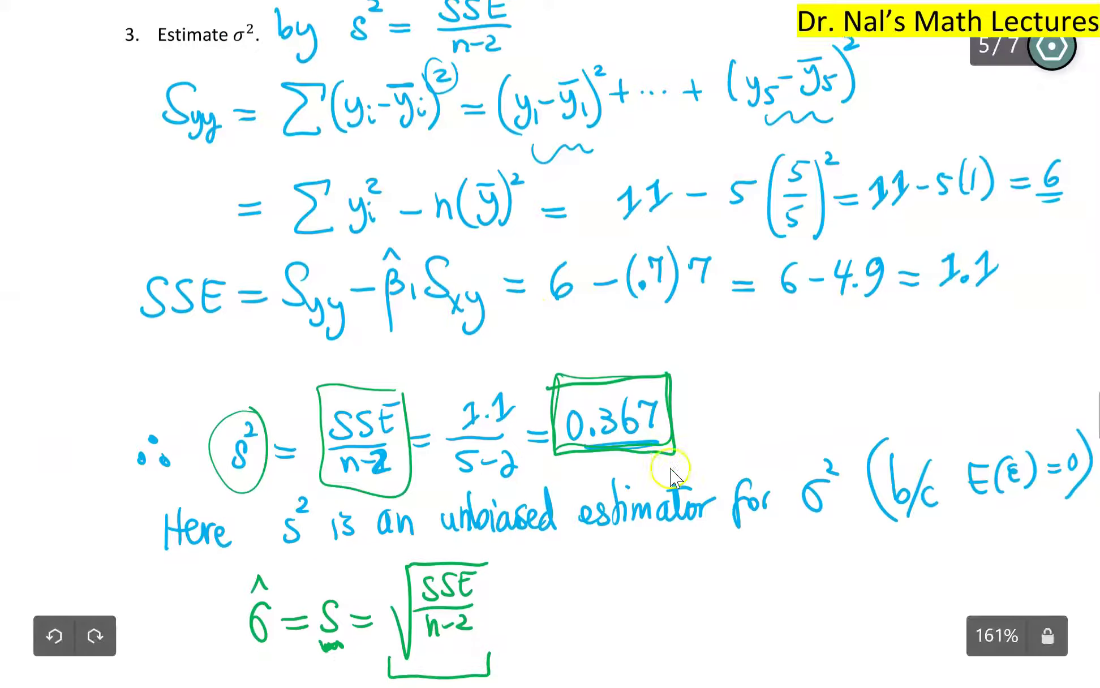
Check the formula for s in the lecture notes and fill the Standard Error value in E7 with yellow.
scroll(667, 469, "down", 4)
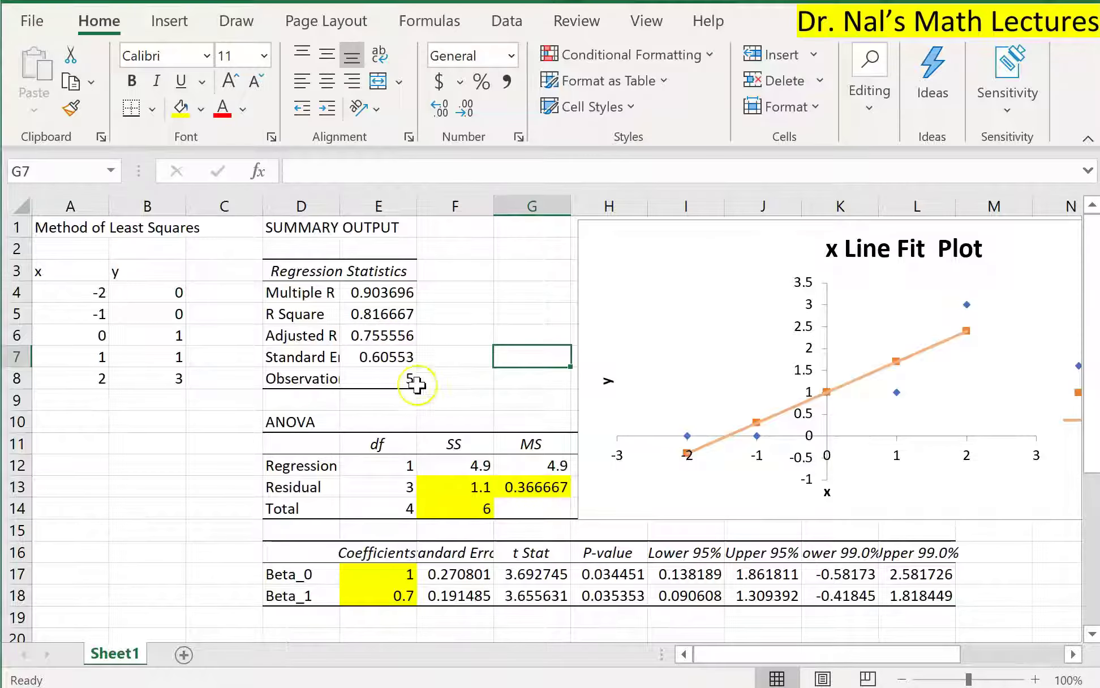
left_click(375, 355)
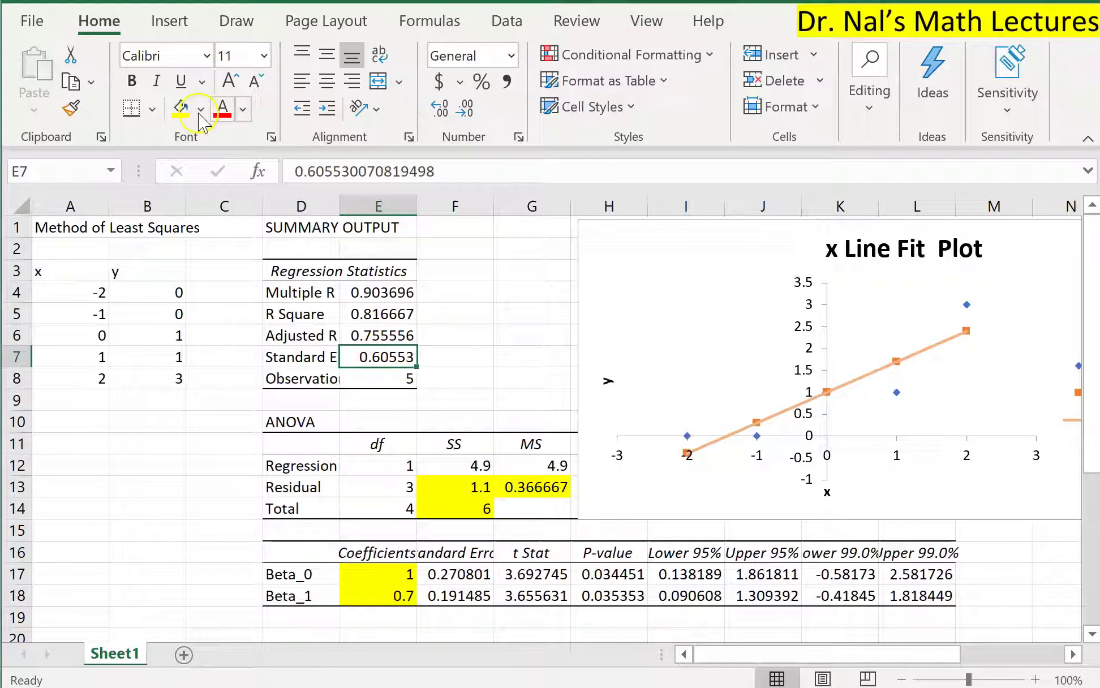
left_click(180, 108)
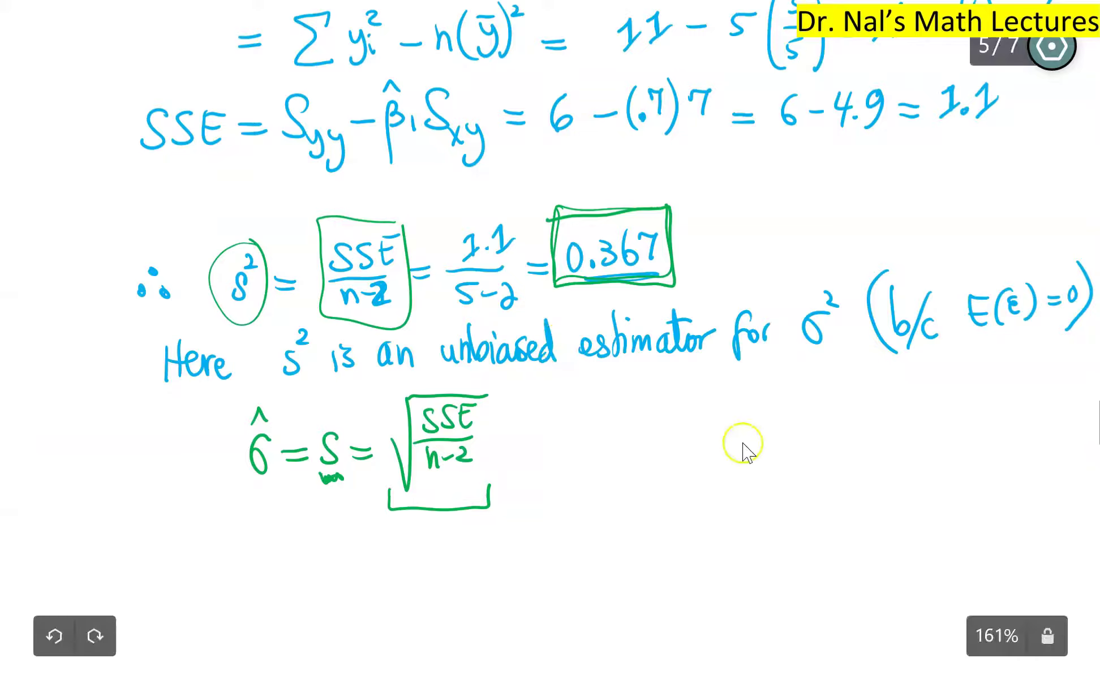
Check the n-2 denominator in the lecture notes and fill the Residual df cell, E13, with yellow in the Excel workbook.
scroll(733, 450, "up", 5)
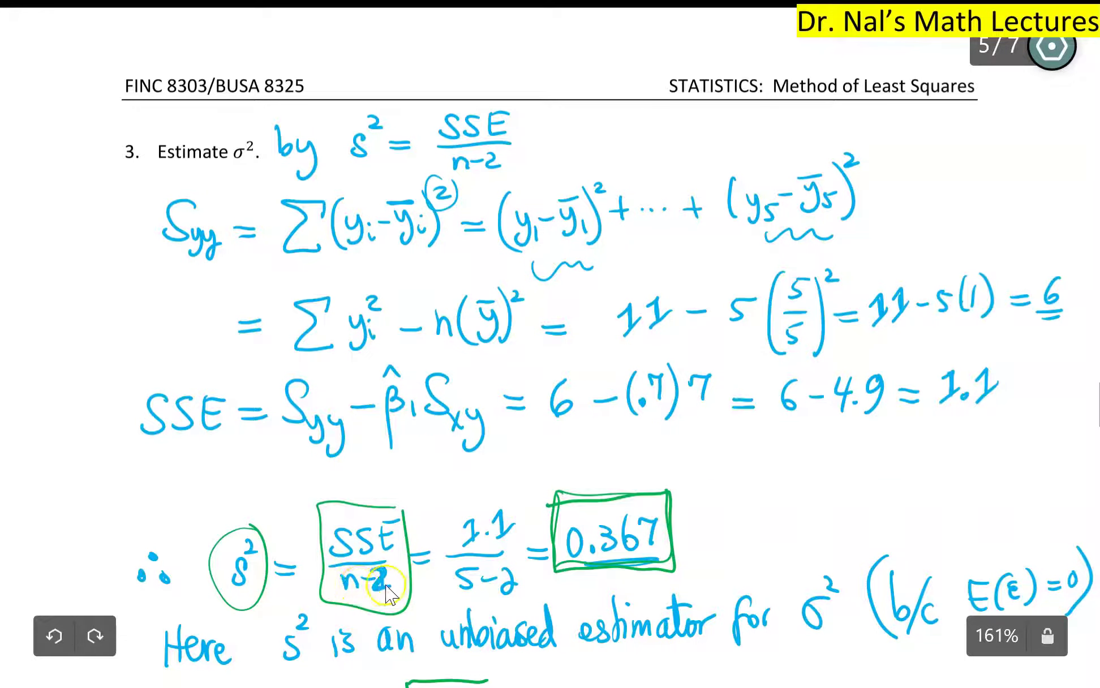
key("alt+Tab")
key("alt+Tab")
key("alt+Tab")
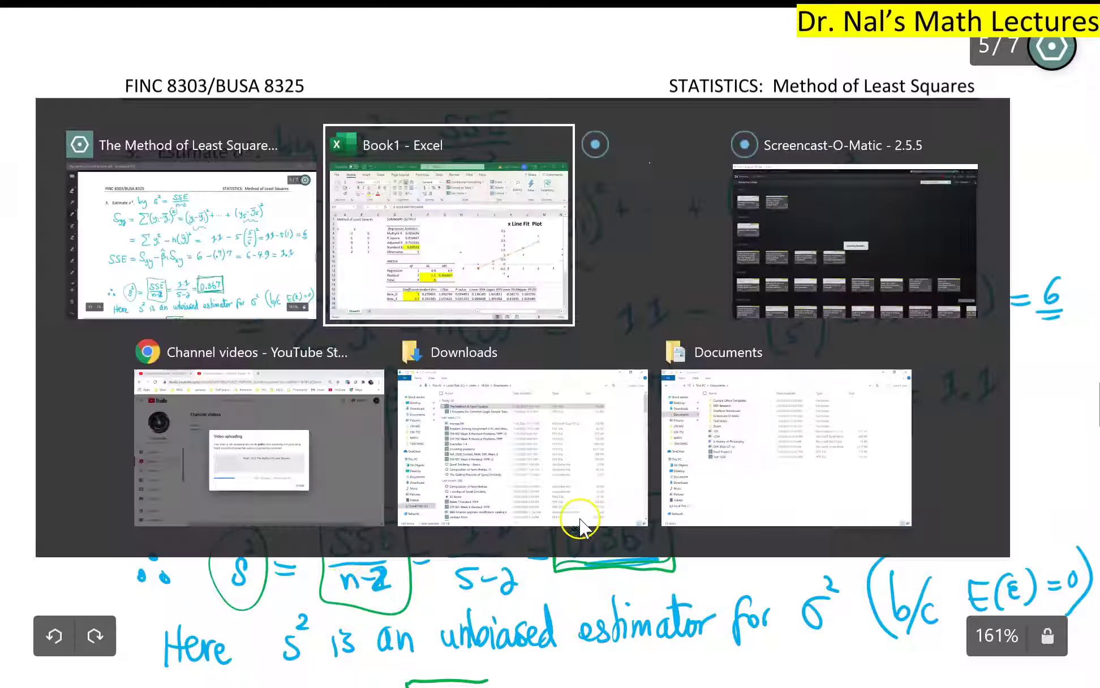
left_click(373, 486)
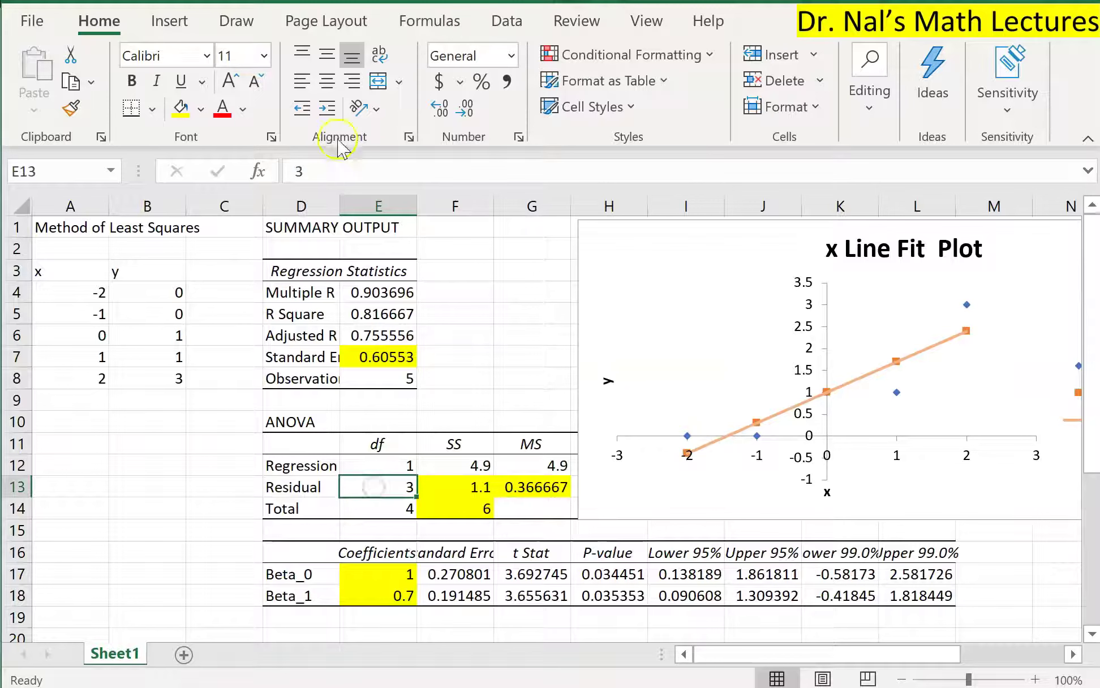
left_click(180, 110)
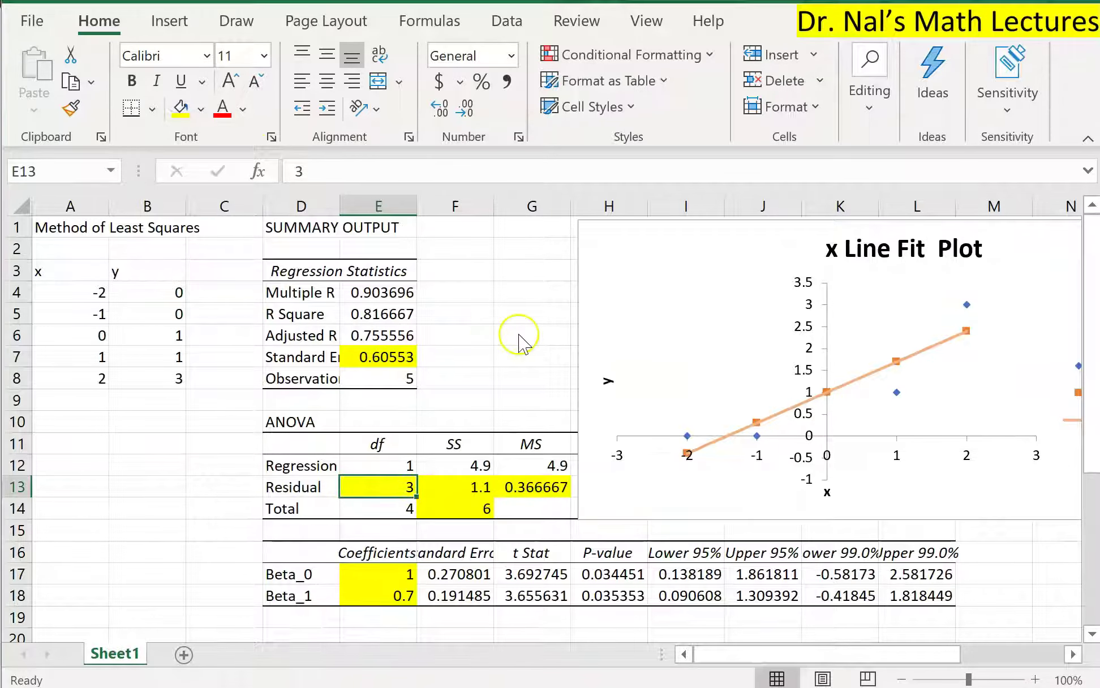
Switch to the lecture notes and review the earlier pages back to the derivation that minimizes SSE.
key("alt+Tab")
scroll(837, 407, "up", 5)
scroll(837, 407, "up", 15)
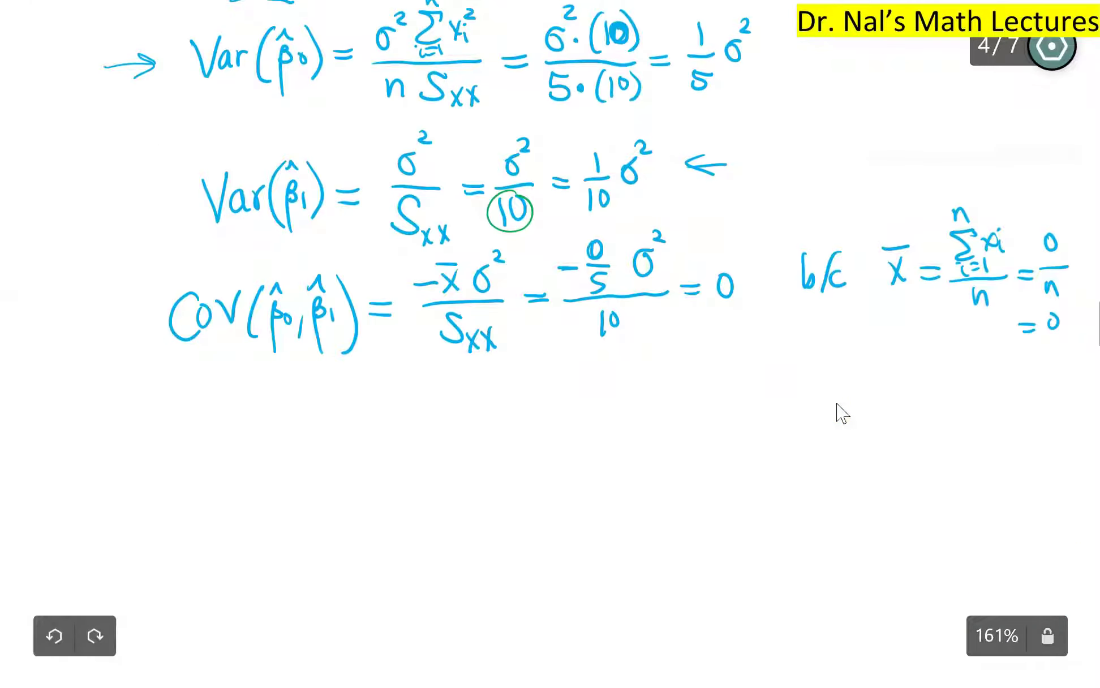
scroll(837, 403, "up", 20)
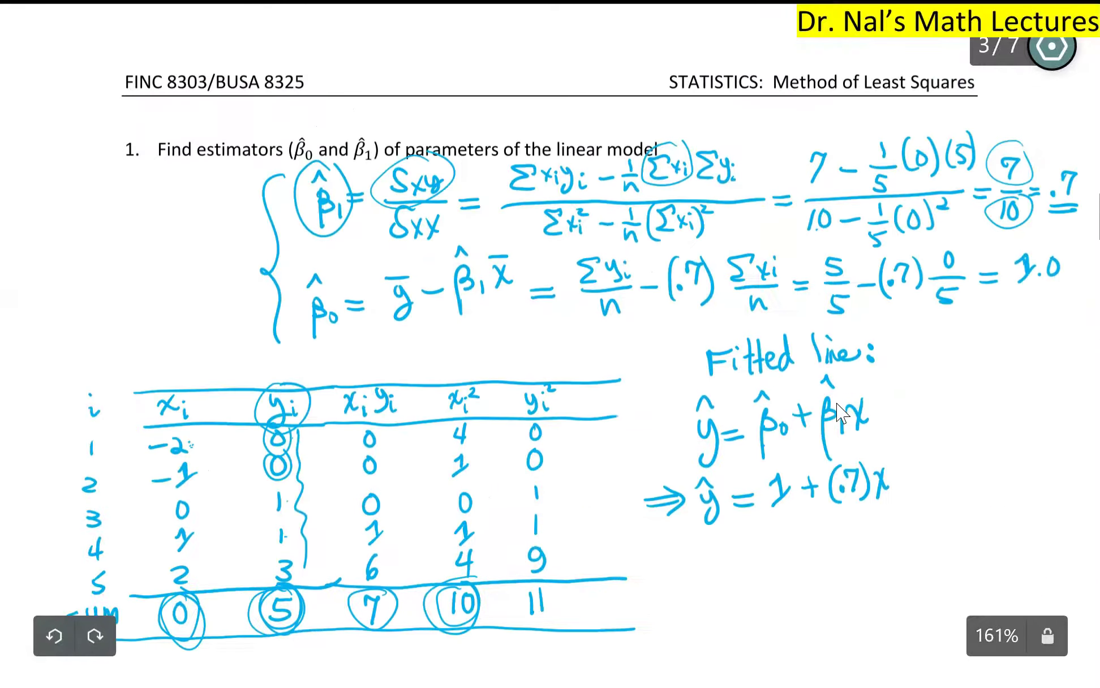
scroll(842, 413, "up", 10)
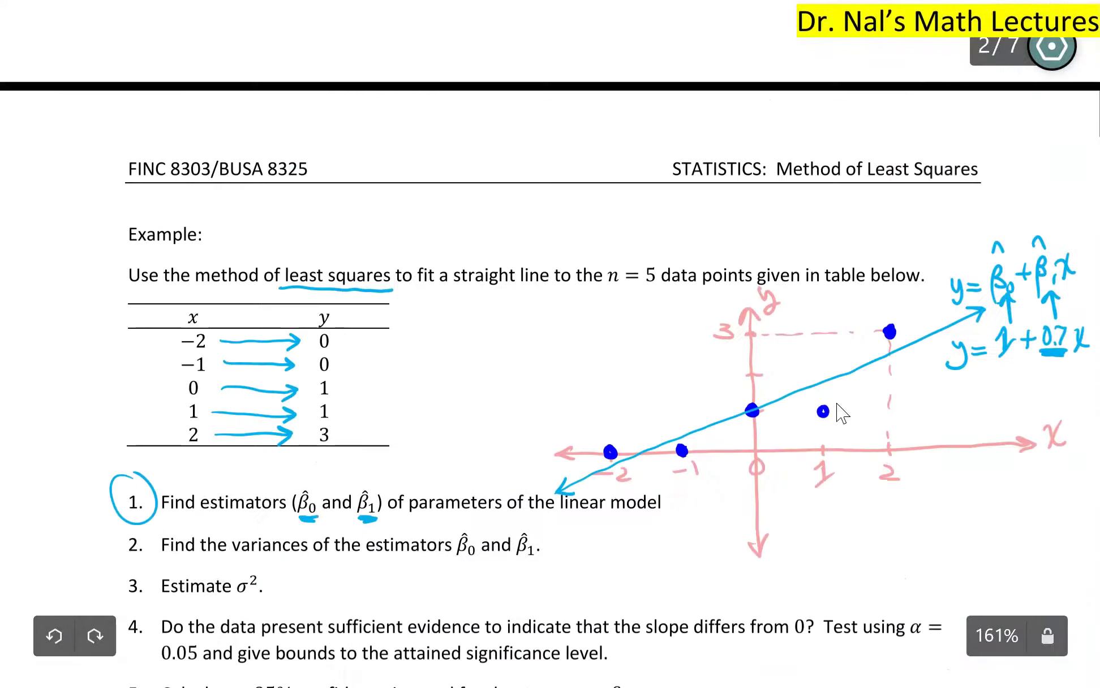
scroll(841, 412, "up", 15)
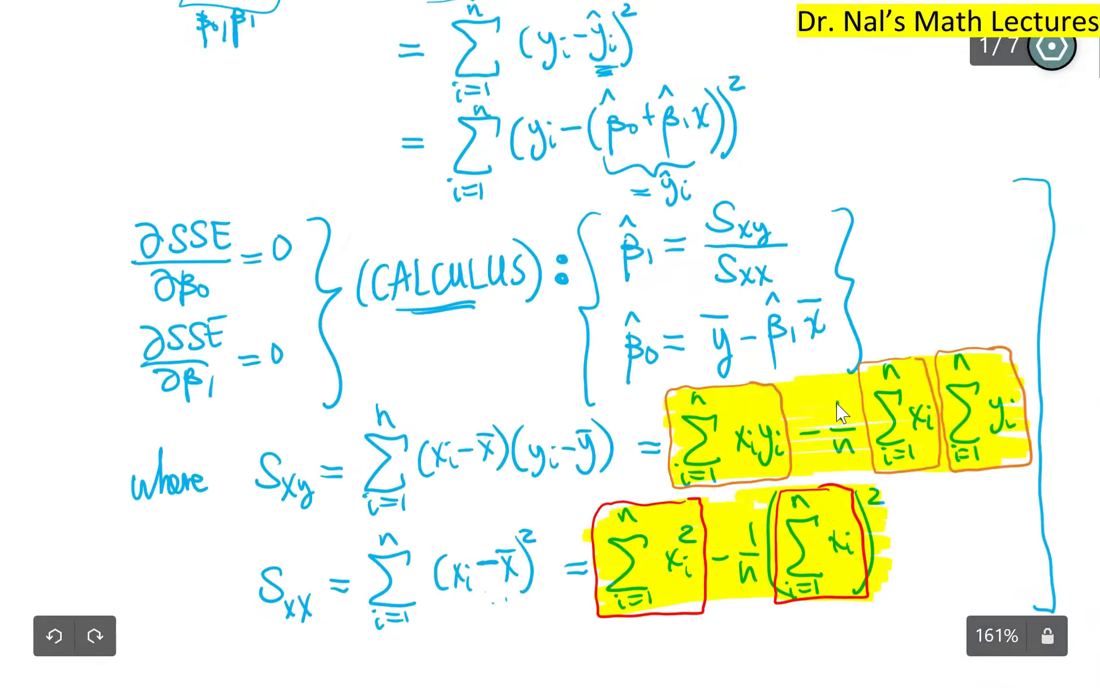
scroll(841, 412, "up", 10)
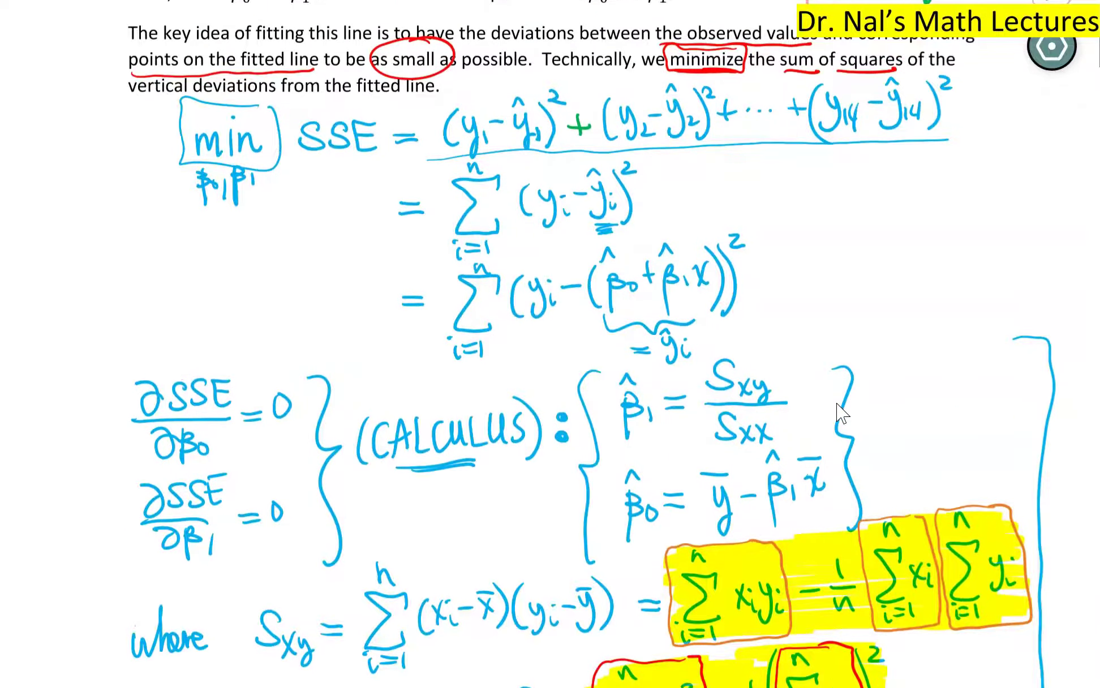
Read through the notes from the example to question 4, checking how s and the n-2 degrees of freedom enter the T statistic.
scroll(841, 413, "down", 20)
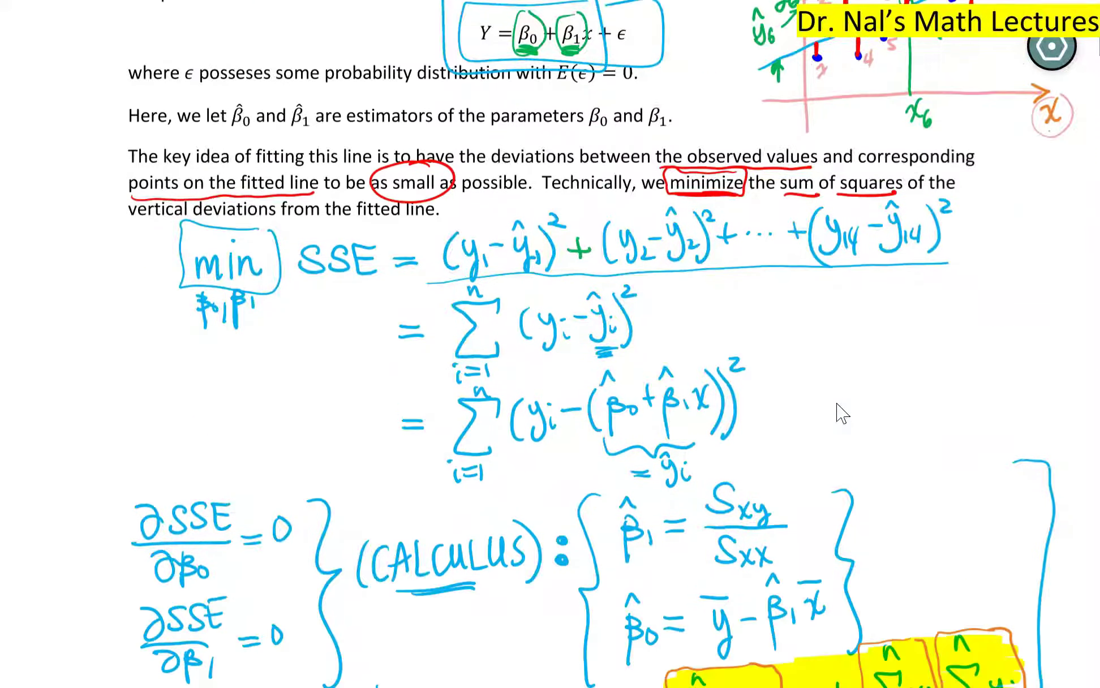
scroll(842, 413, "down", 20)
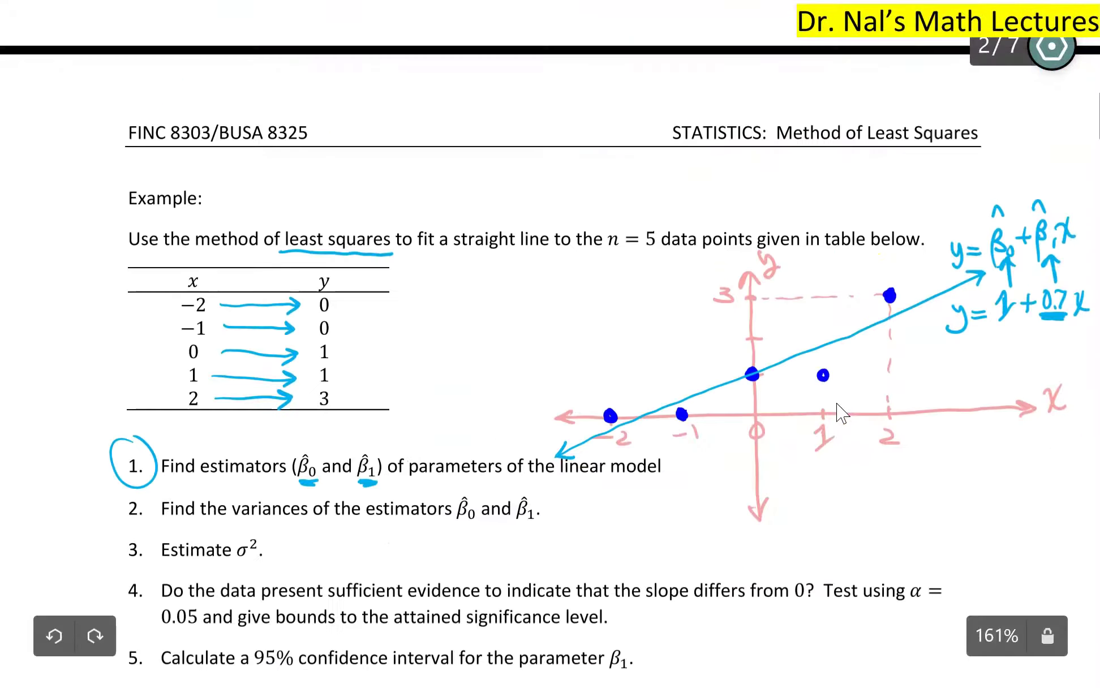
scroll(841, 413, "down", 20)
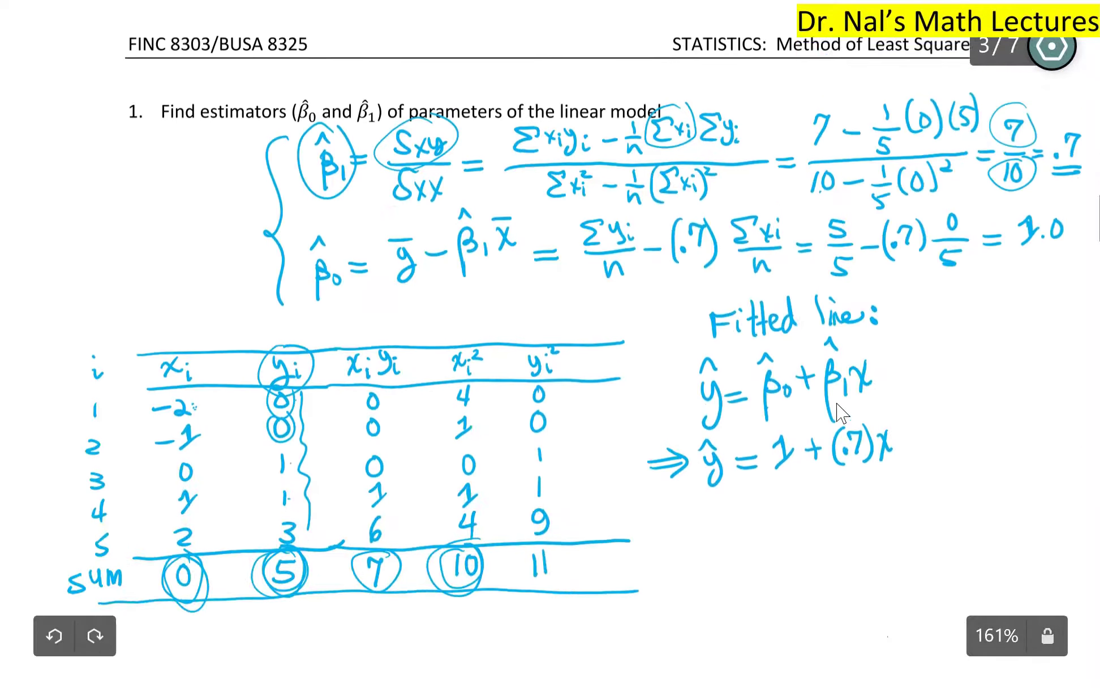
scroll(842, 413, "down", 15)
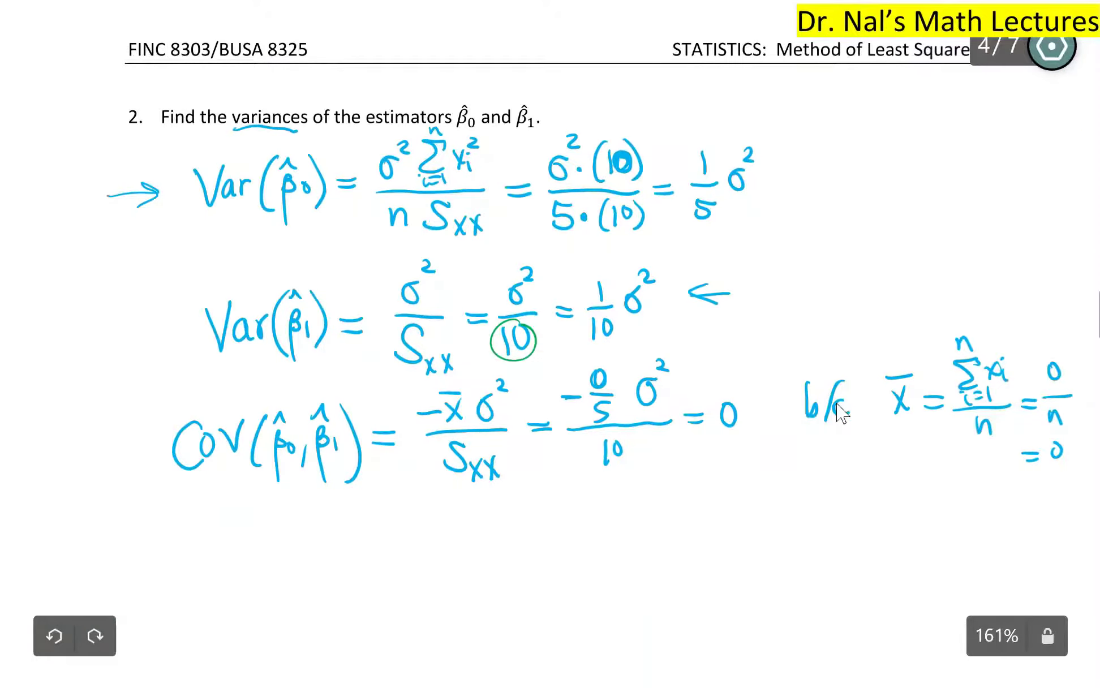
scroll(841, 413, "down", 4)
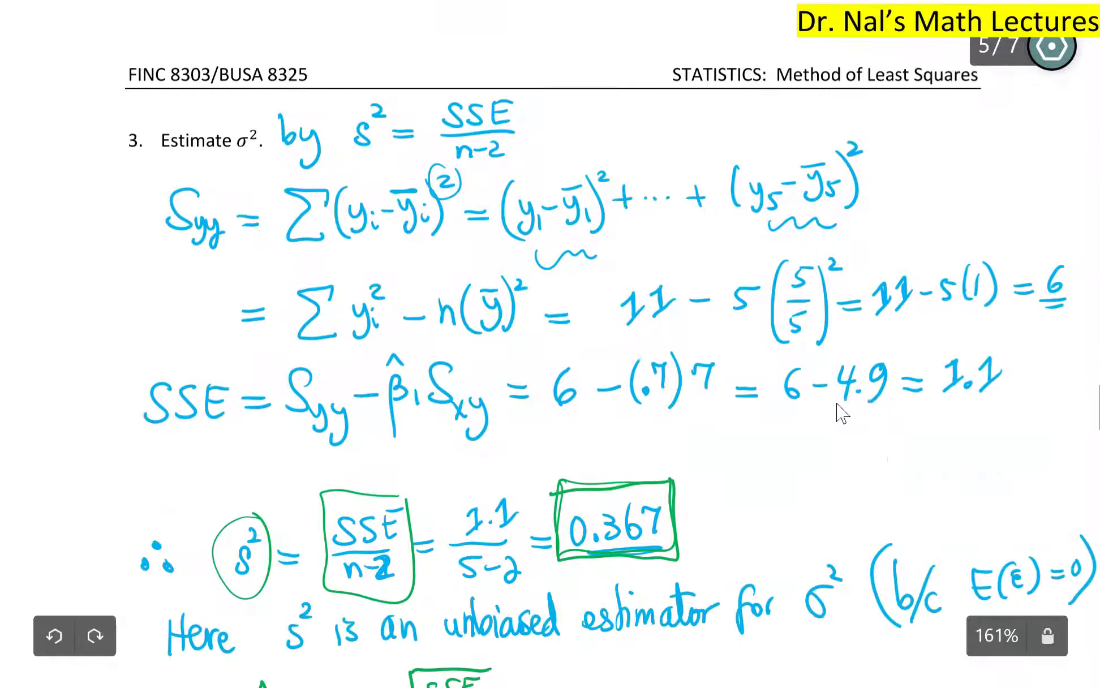
scroll(842, 413, "down", 20)
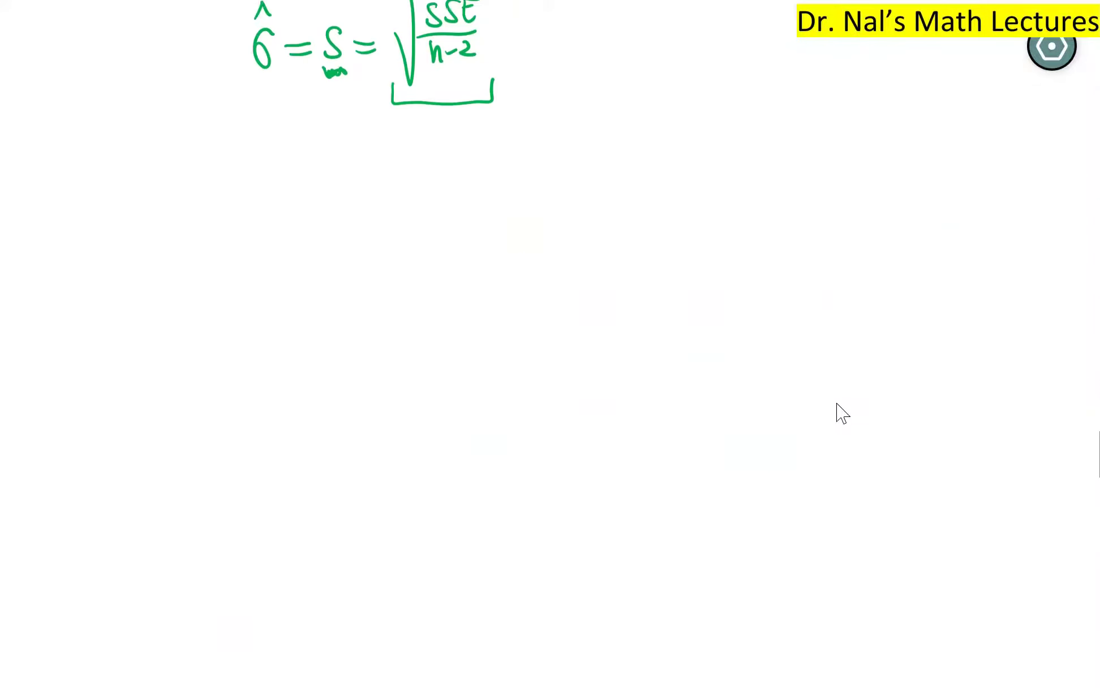
scroll(838, 410, "down", 2)
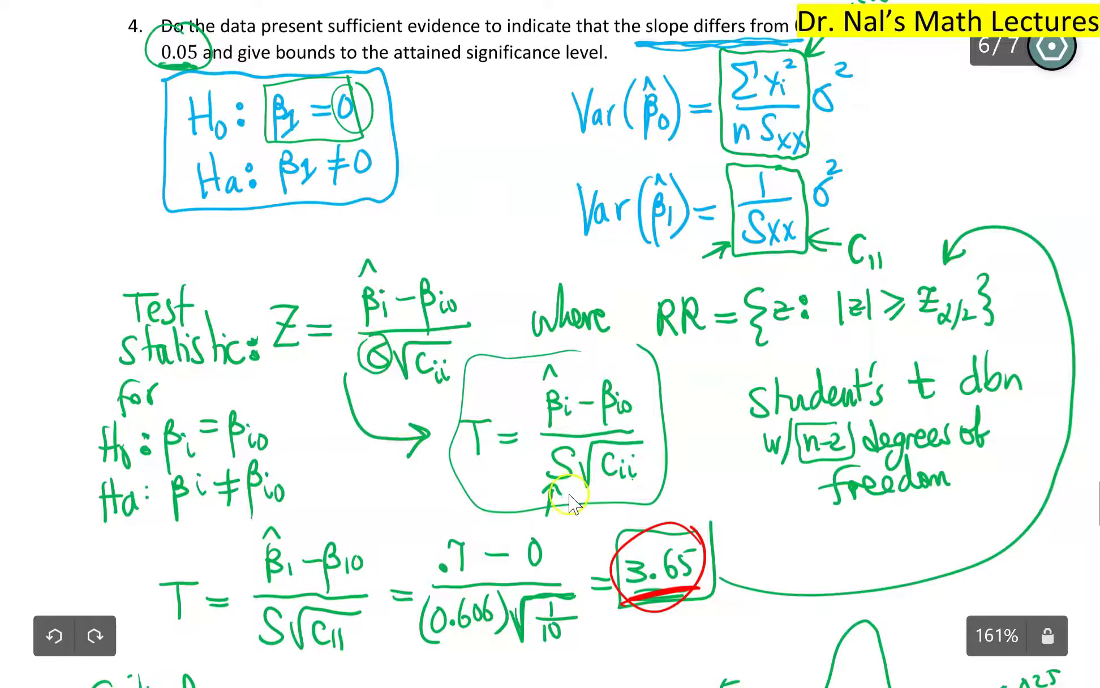
scroll(564, 491, "up", 10)
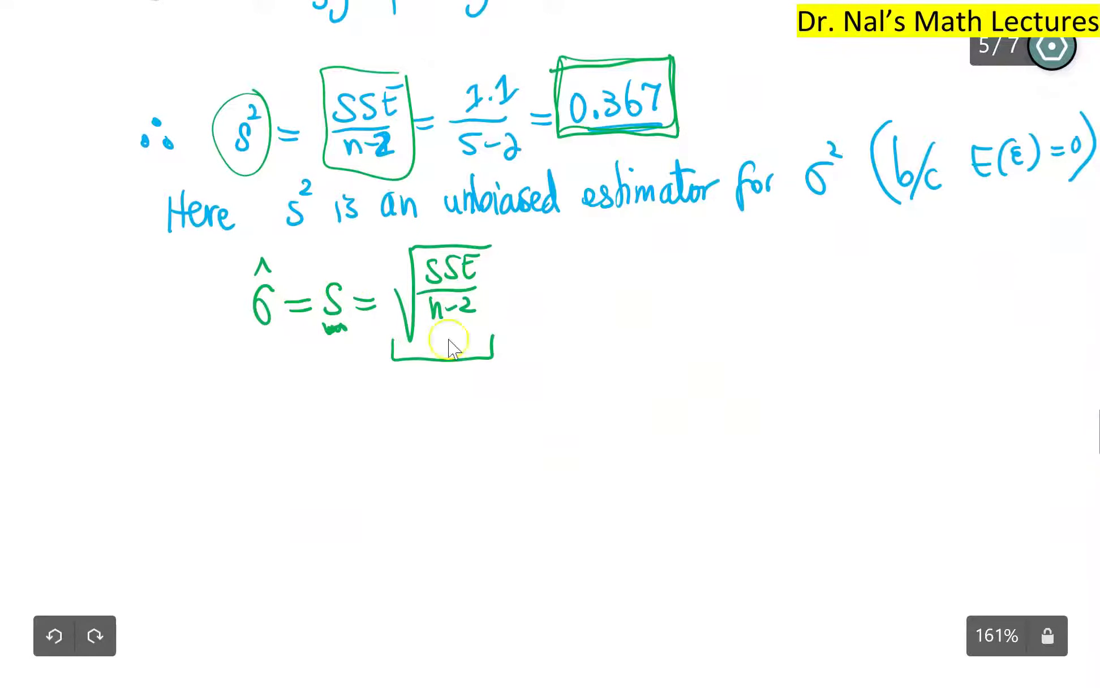
scroll(702, 462, "down", 10)
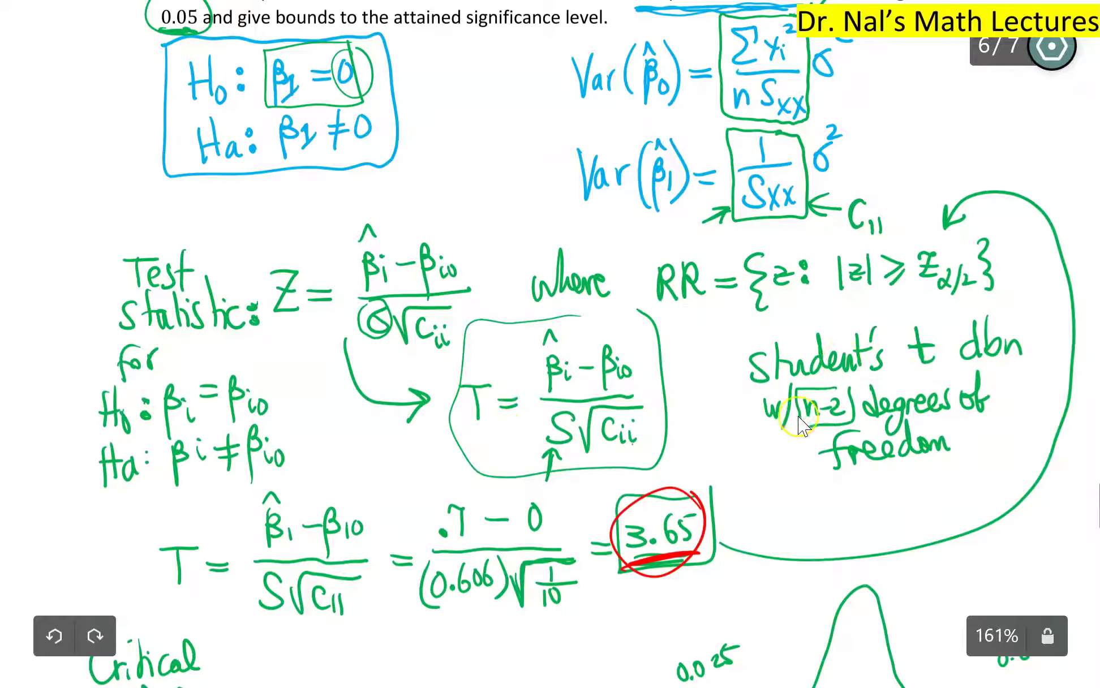
Compare the Residual row of the ANOVA table in Excel with the s² = SSE/(n-2) calculation in the lecture notes.
key("alt+Tab")
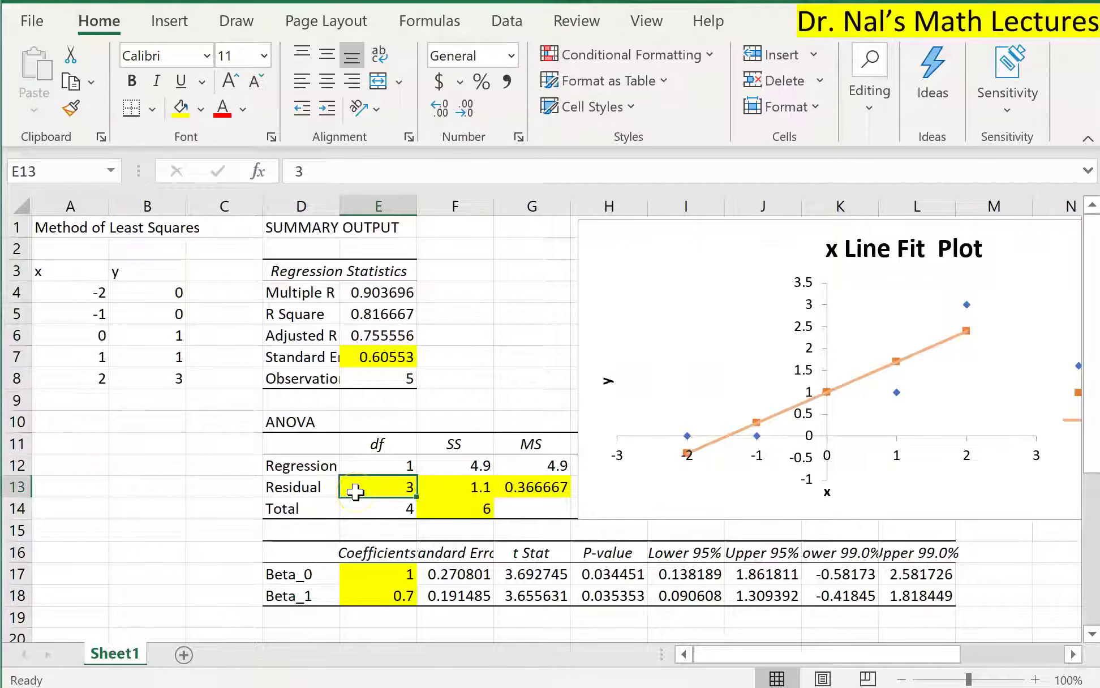
left_click(298, 485)
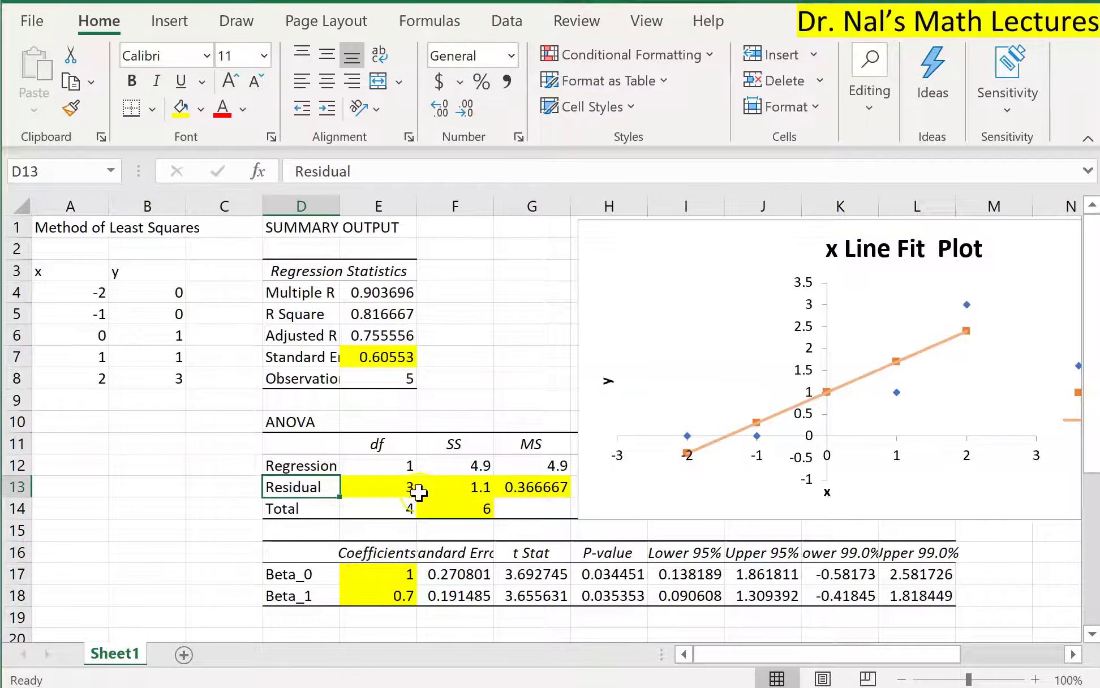
key("alt+Tab")
scroll(427, 479, "up", 10)
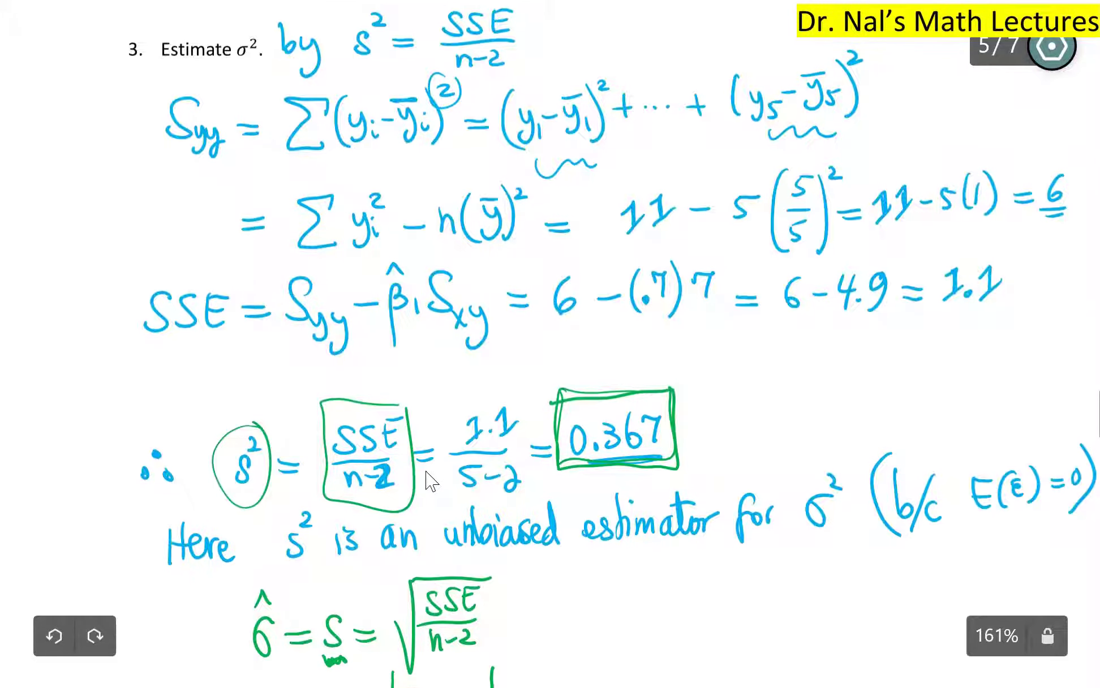
scroll(430, 481, "down", 5)
left_click_drag(392, 467, 493, 466)
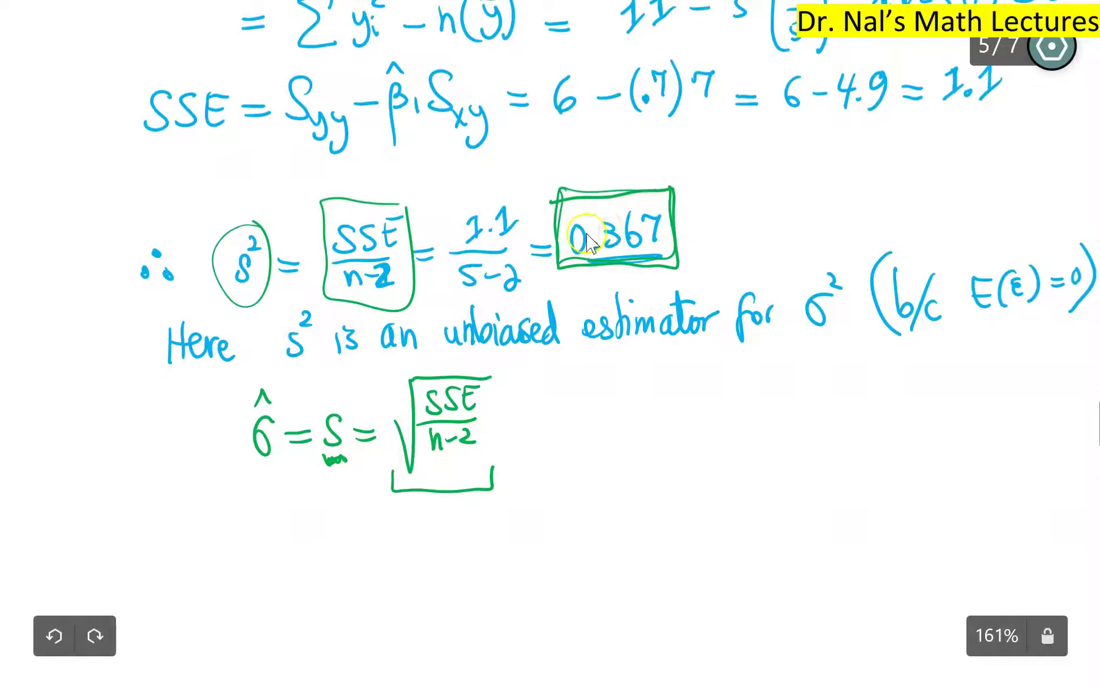
key("alt+Tab")
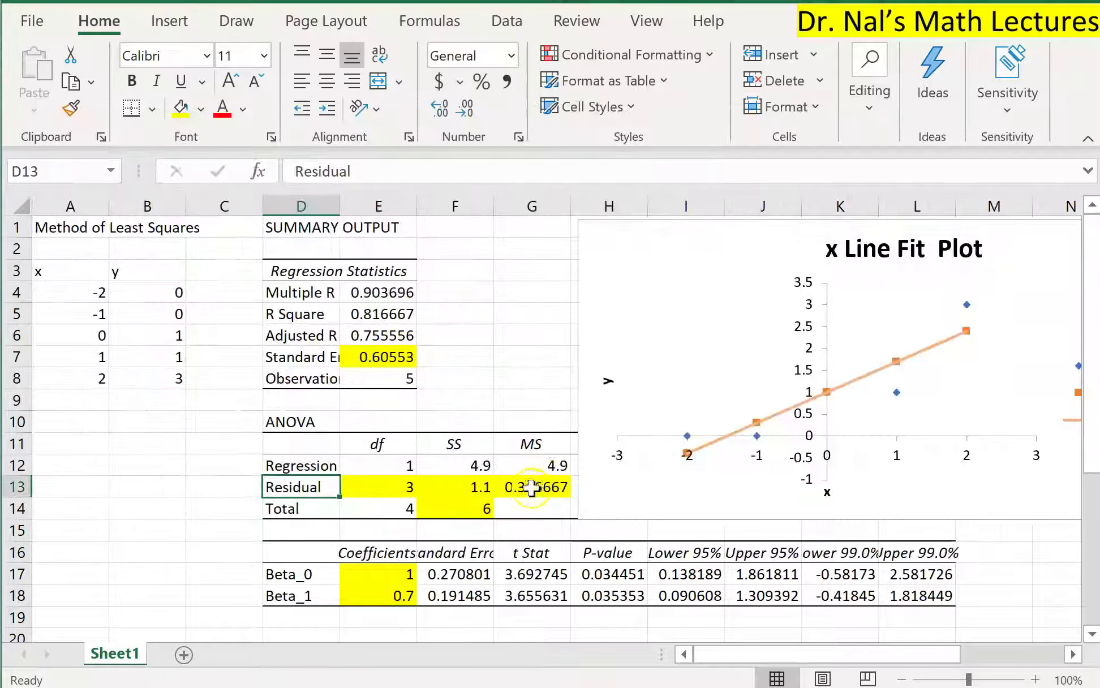
Switch to the lecture notes and review question 4's hypotheses and T statistic calculation for the slope.
key("alt+Tab")
scroll(552, 388, "down", 10)
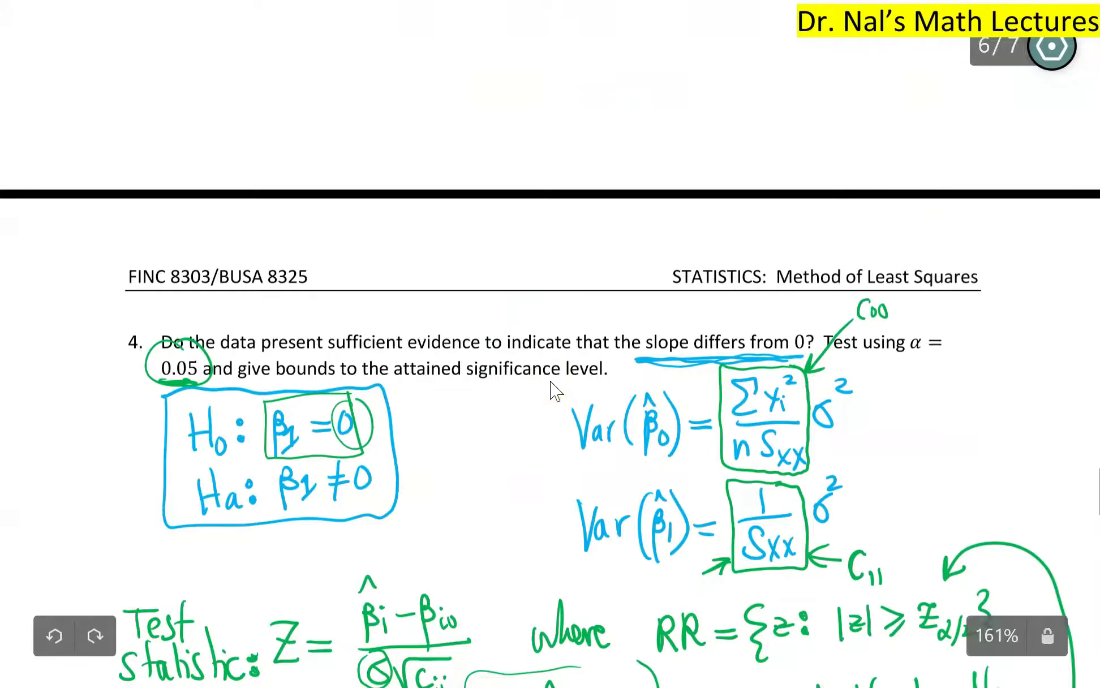
scroll(553, 390, "down", 2)
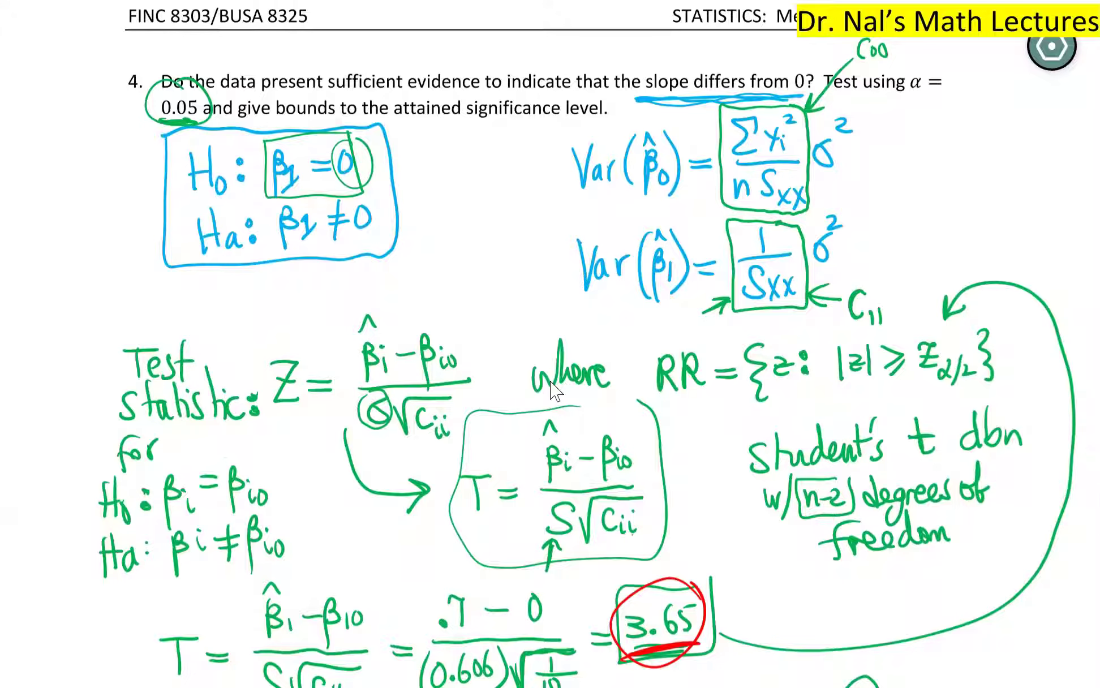
scroll(557, 389, "down", 1)
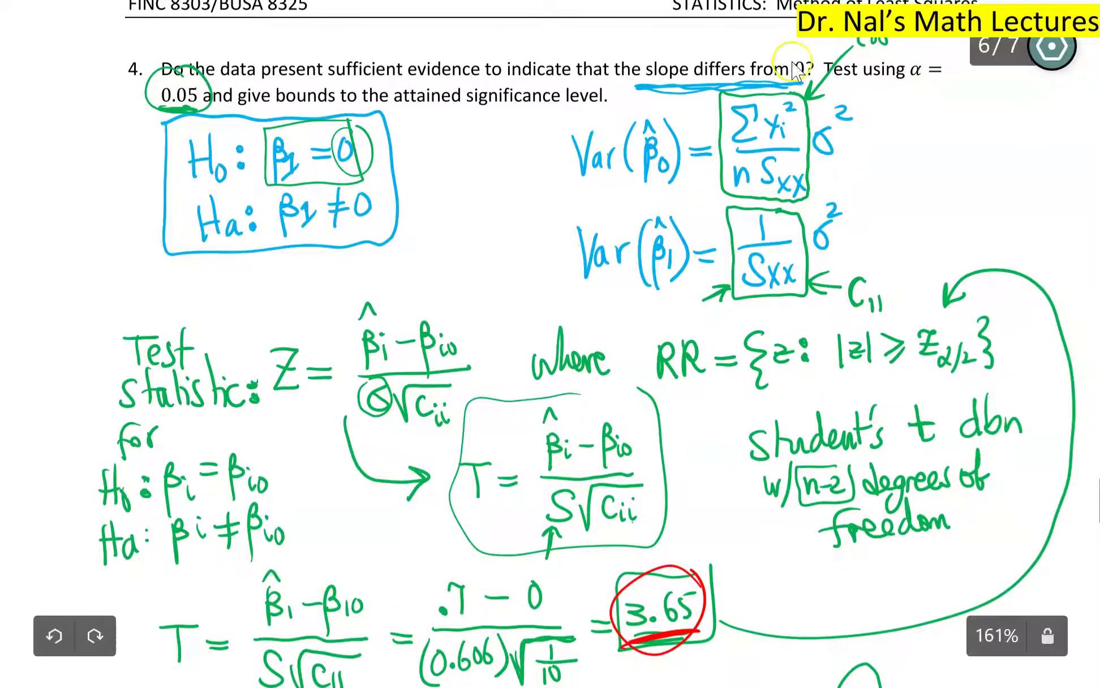
scroll(810, 71, "down", 5)
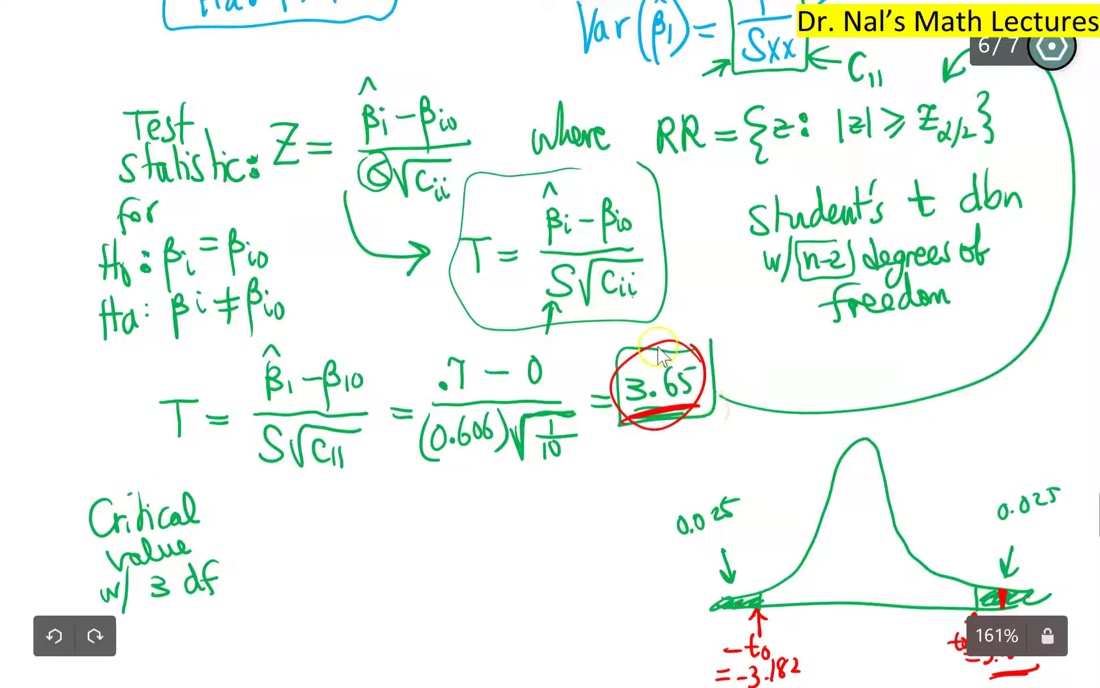
Return to the Excel workbook and examine the t Stat values in G16:G18 alongside the Beta_0 and Beta_1 coefficients.
key("alt+Tab")
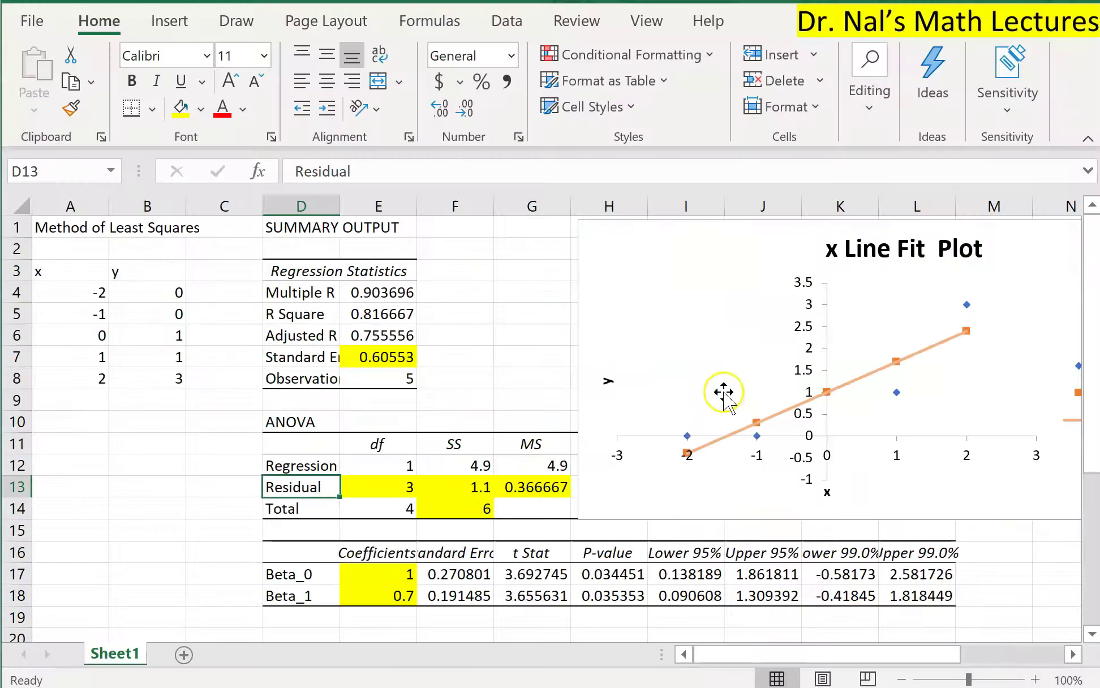
left_click_drag(538, 553, 536, 593)
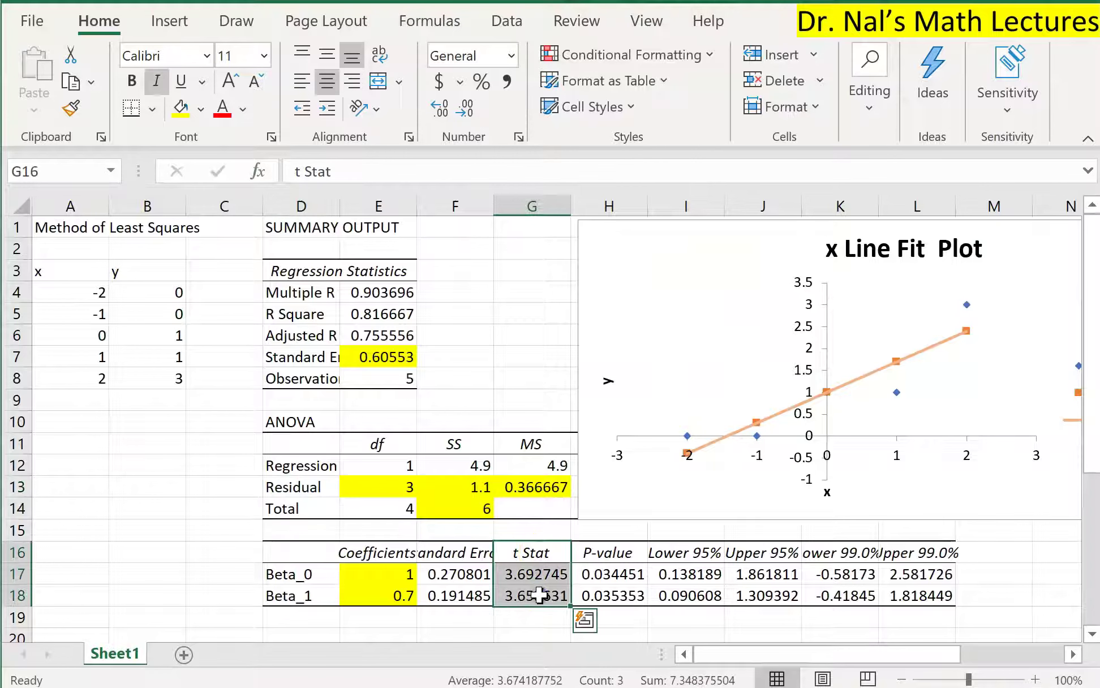
left_click(529, 598)
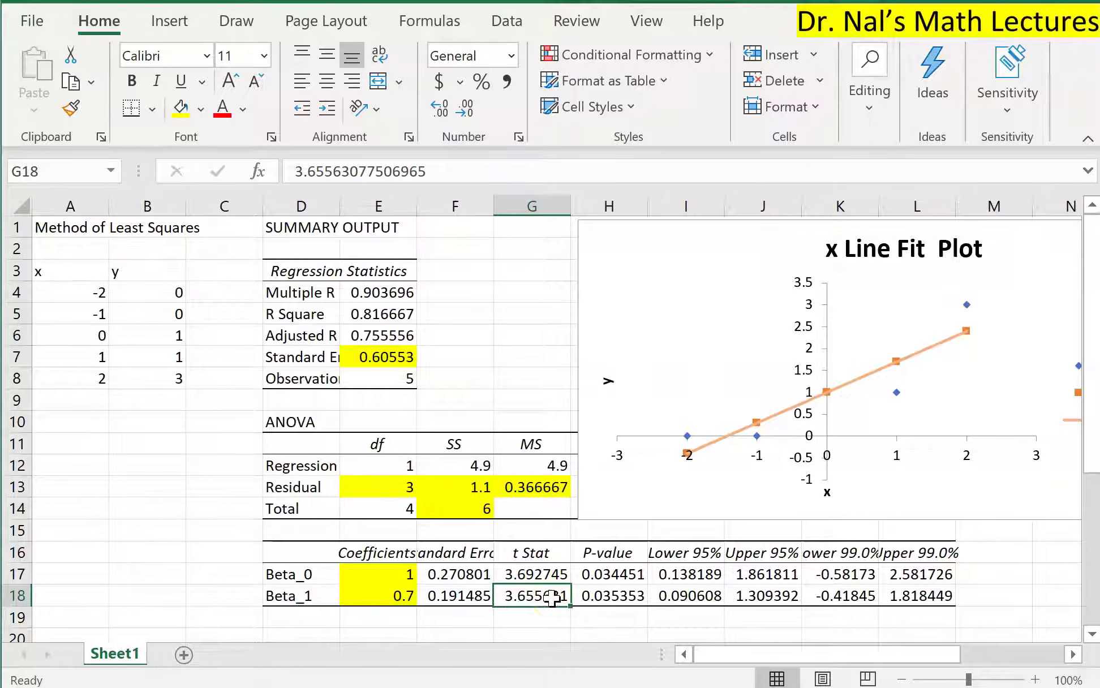
left_click(364, 596)
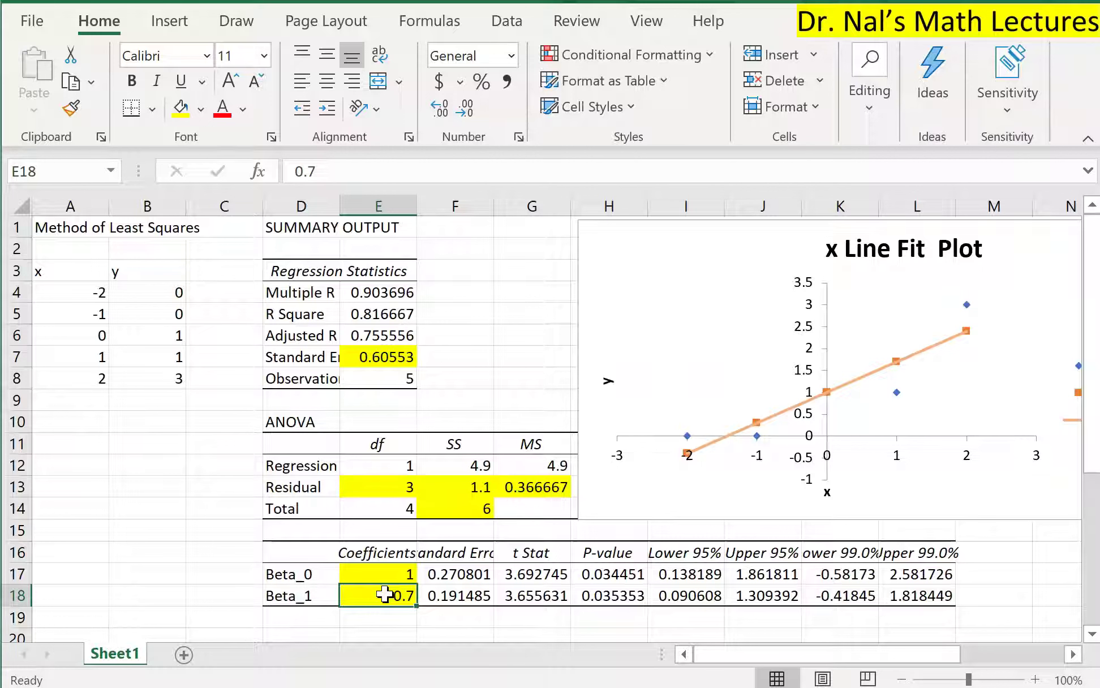
left_click(363, 570)
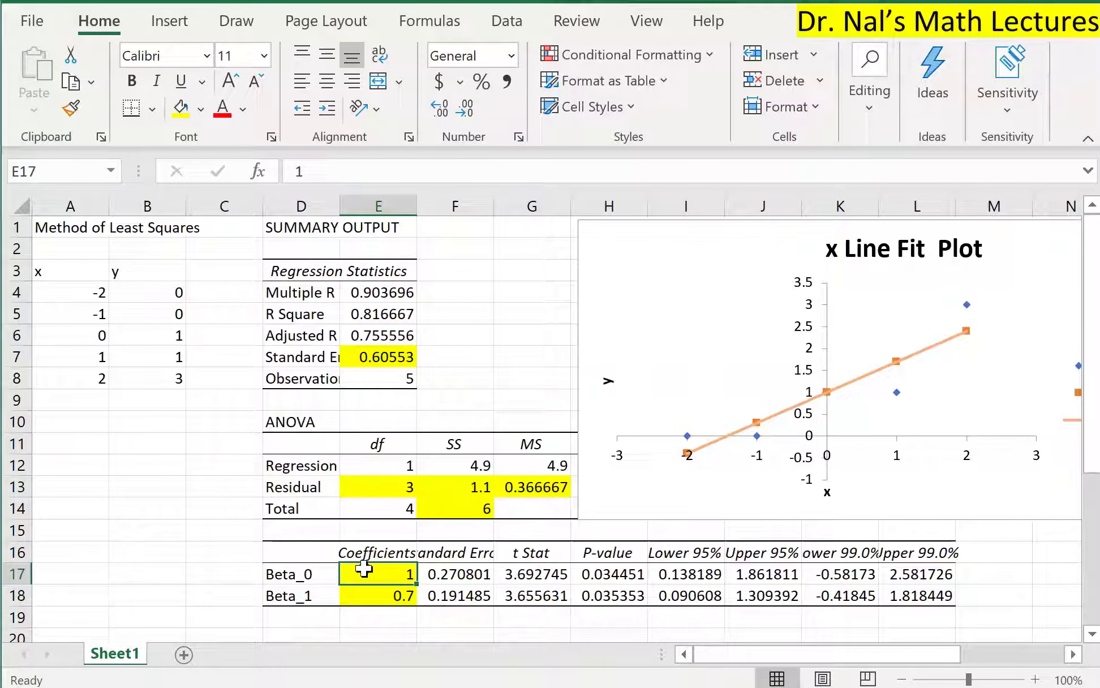
left_click(531, 575)
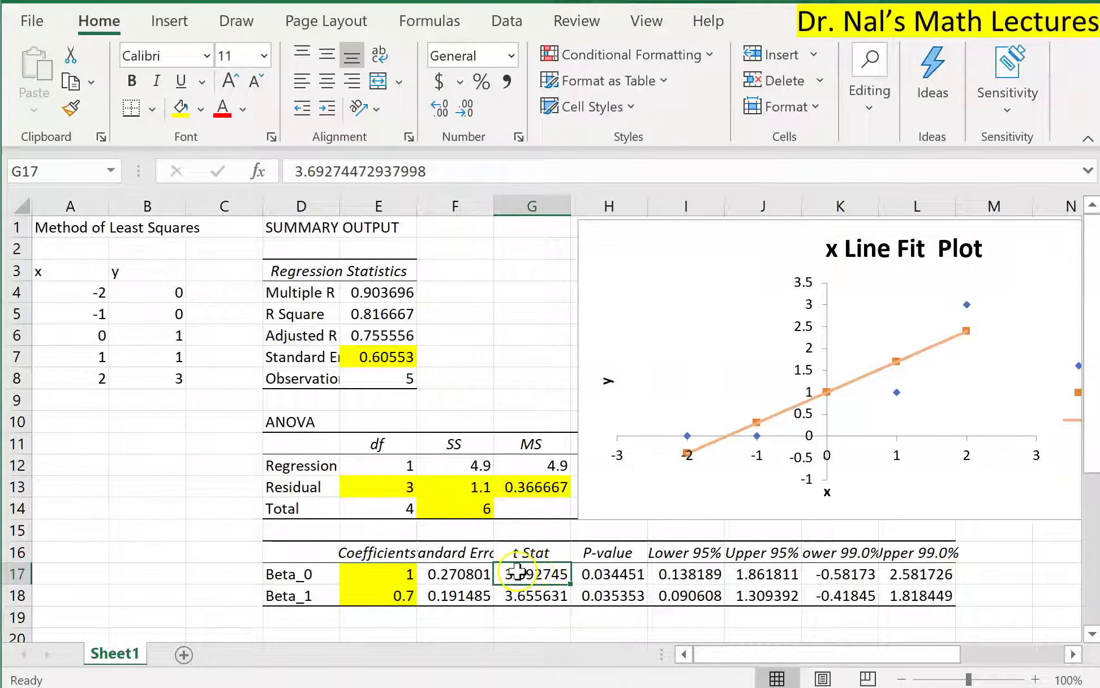
Examine the P-value column, H16:H18, and inspect the Beta_1 p-value in H18.
left_click(603, 550)
left_click_drag(603, 550, 603, 596)
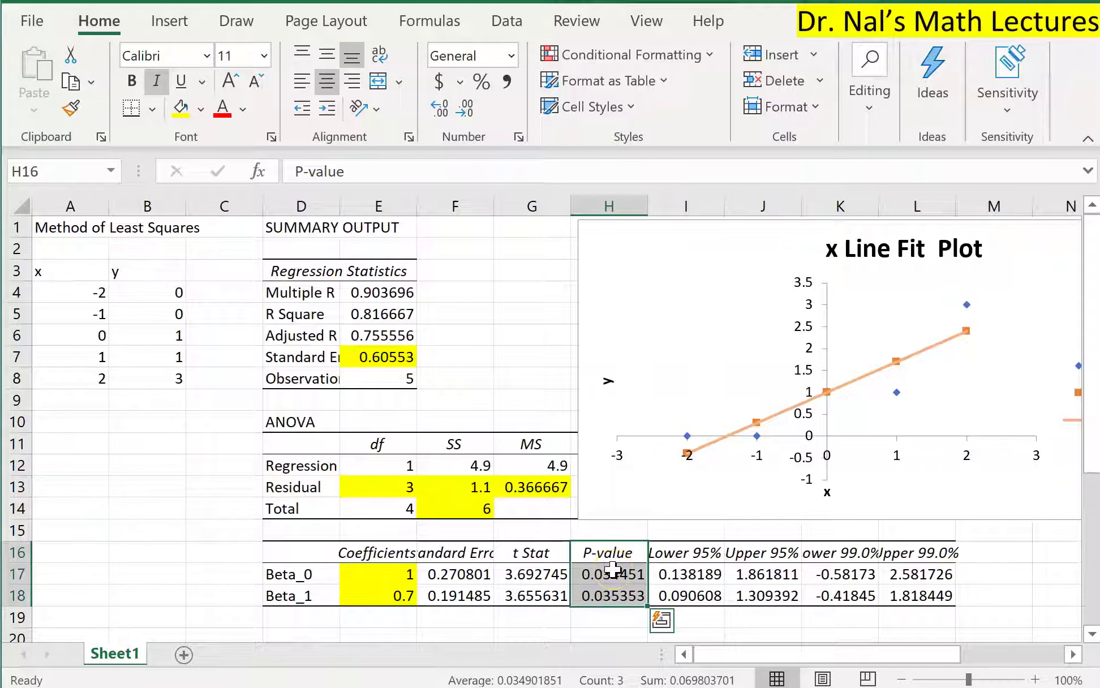
left_click(603, 599)
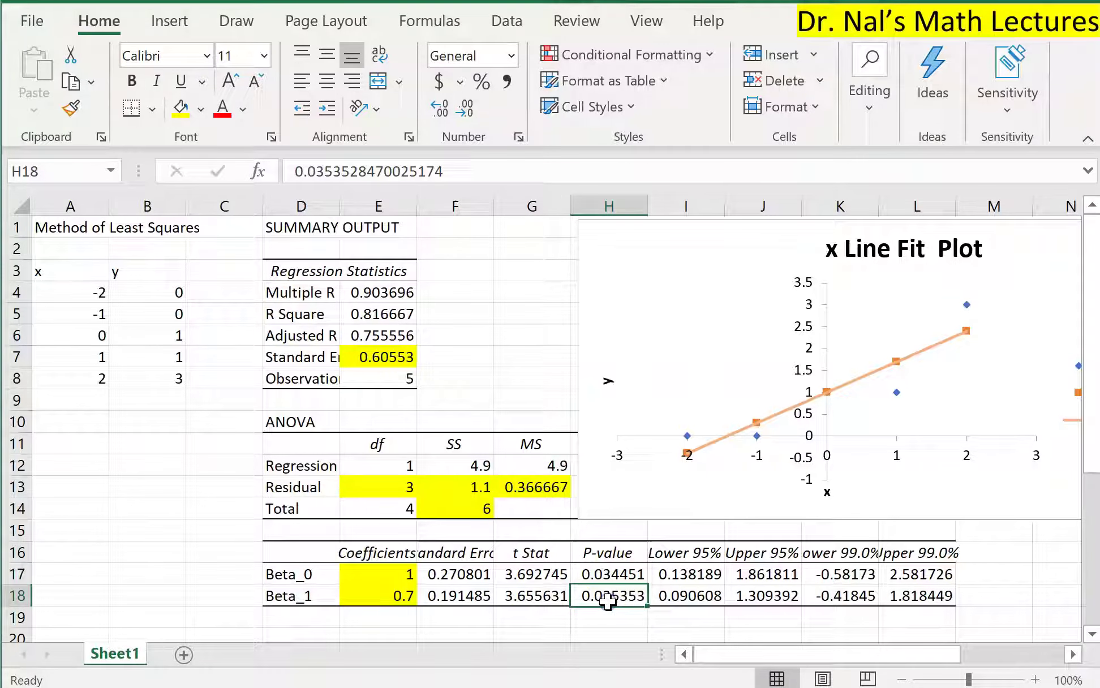
left_click(298, 597)
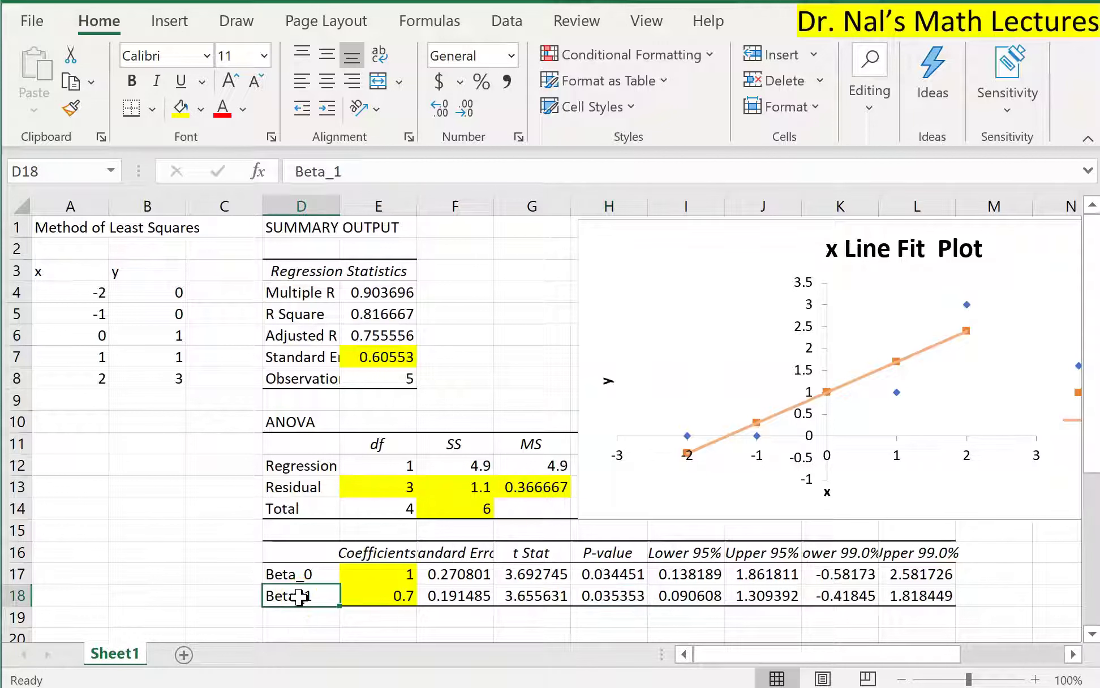
left_click(591, 601)
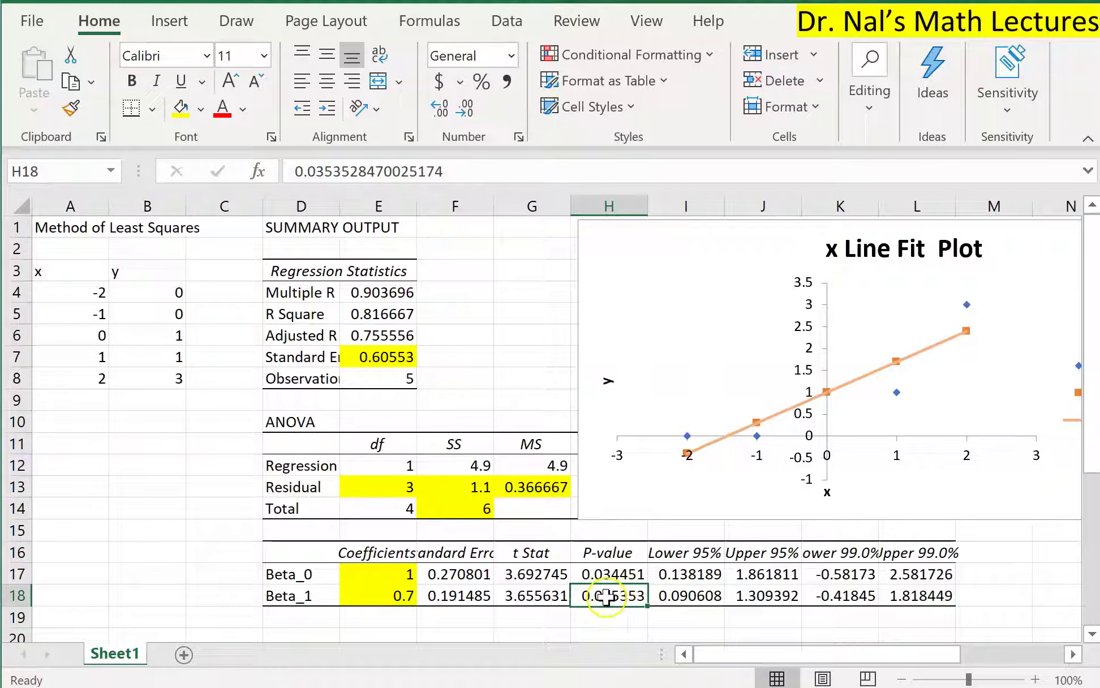
Inspect the Beta_1 coefficient in E18 and select its t Stat in G18.
left_click(320, 593)
left_click(372, 597)
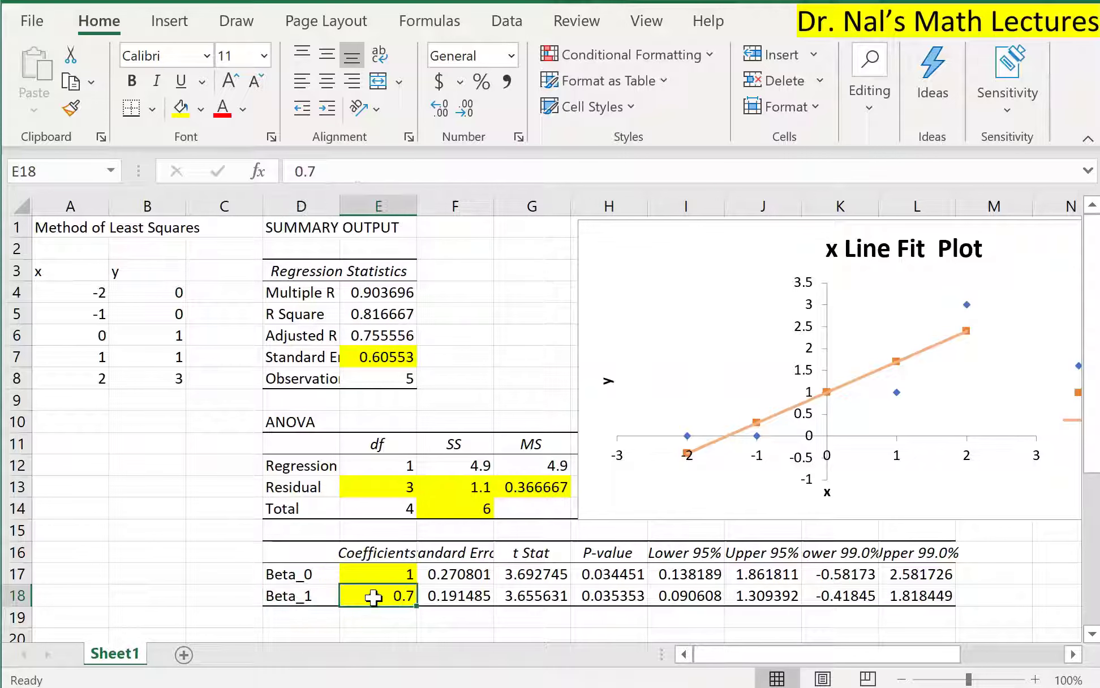
left_click(535, 595)
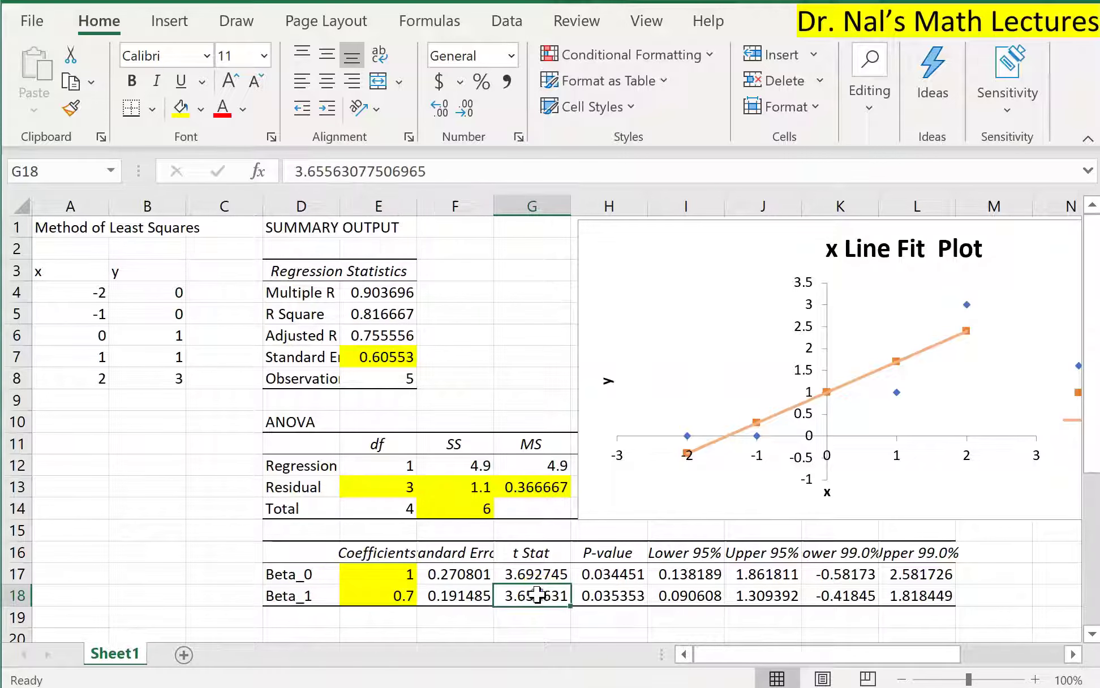
Highlight Beta_1's t Stat in G18 yellow and switch to the lecture notes to review question 5's 95% confidence interval.
left_click(181, 109)
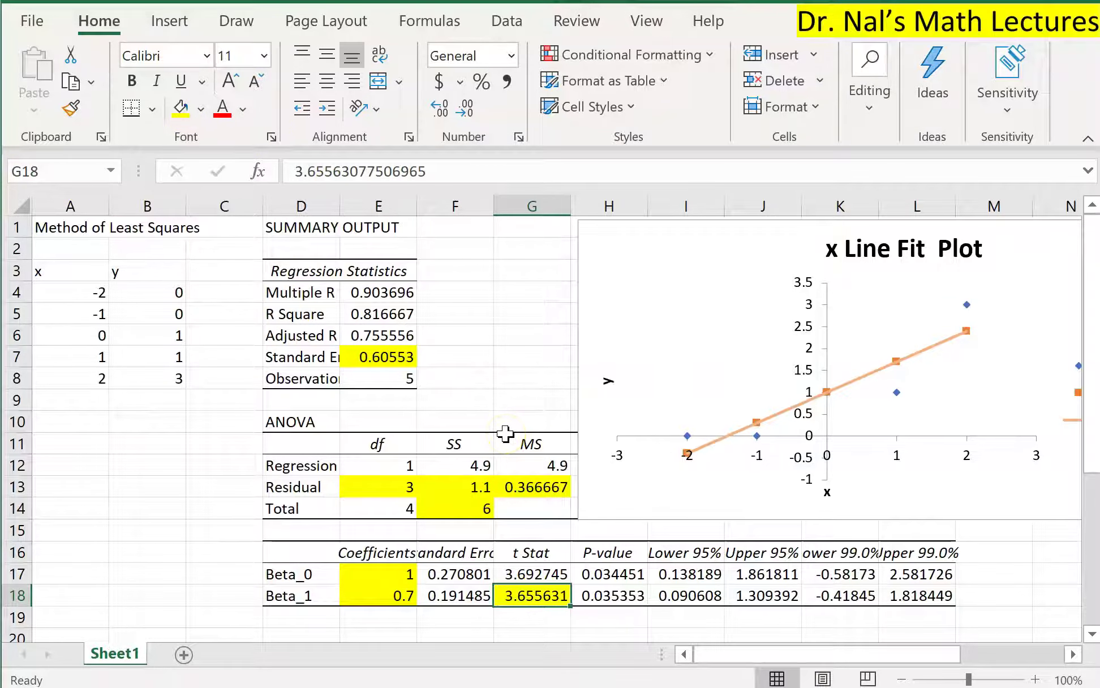
key("alt+Tab")
scroll(552, 470, "down", 4)
scroll(552, 475, "down", 10)
scroll(557, 478, "down", 3)
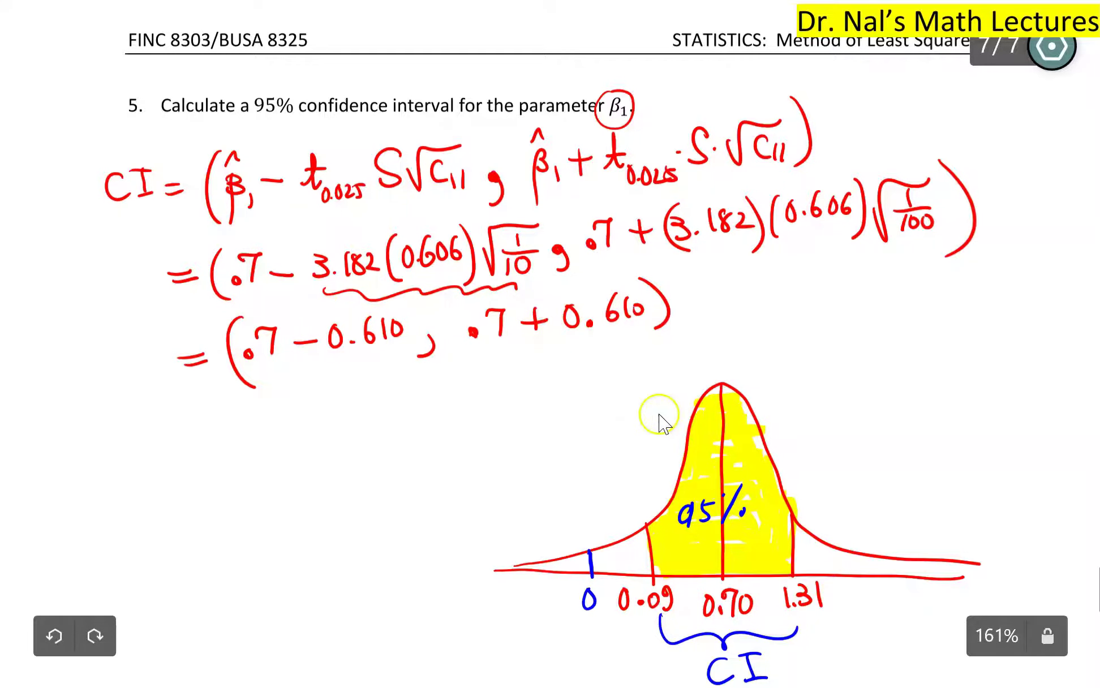
Return to the Excel workbook and highlight Beta_1's Lower 95% and Upper 95% bounds in I18:J18 yellow.
key("alt+Tab")
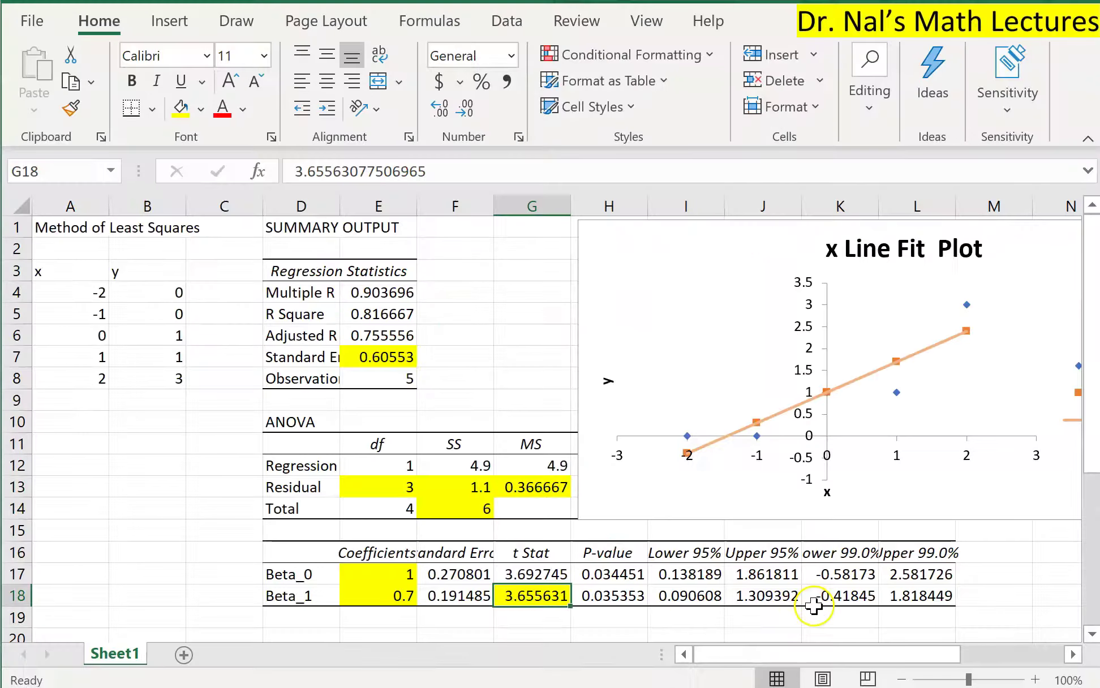
left_click_drag(687, 596, 771, 597)
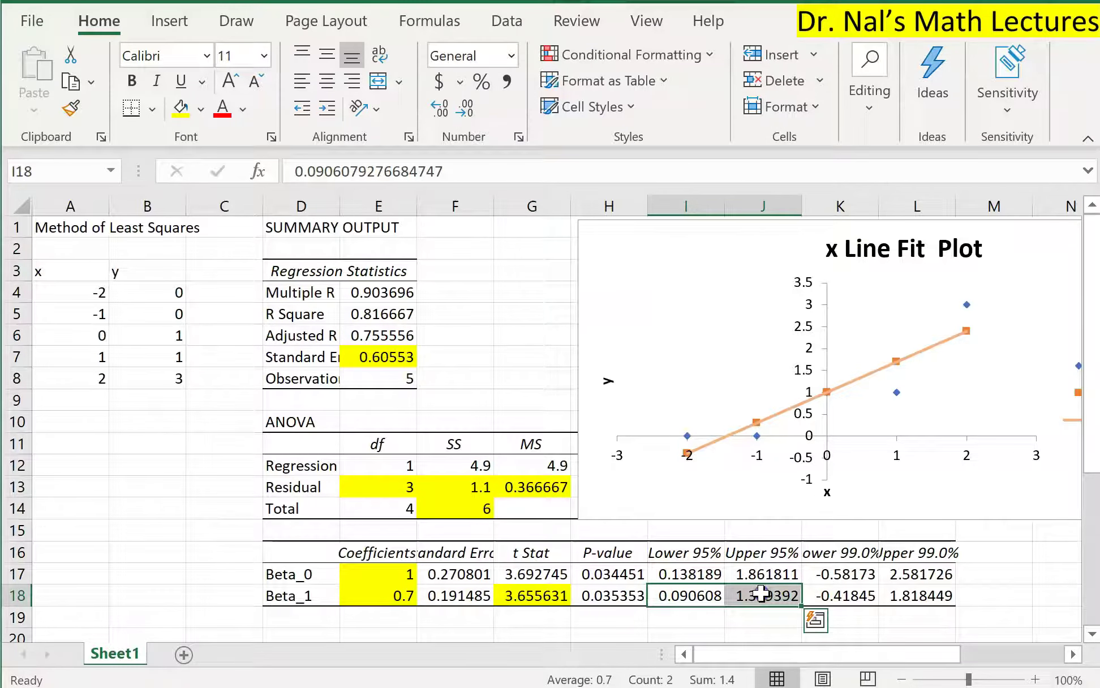
left_click(180, 108)
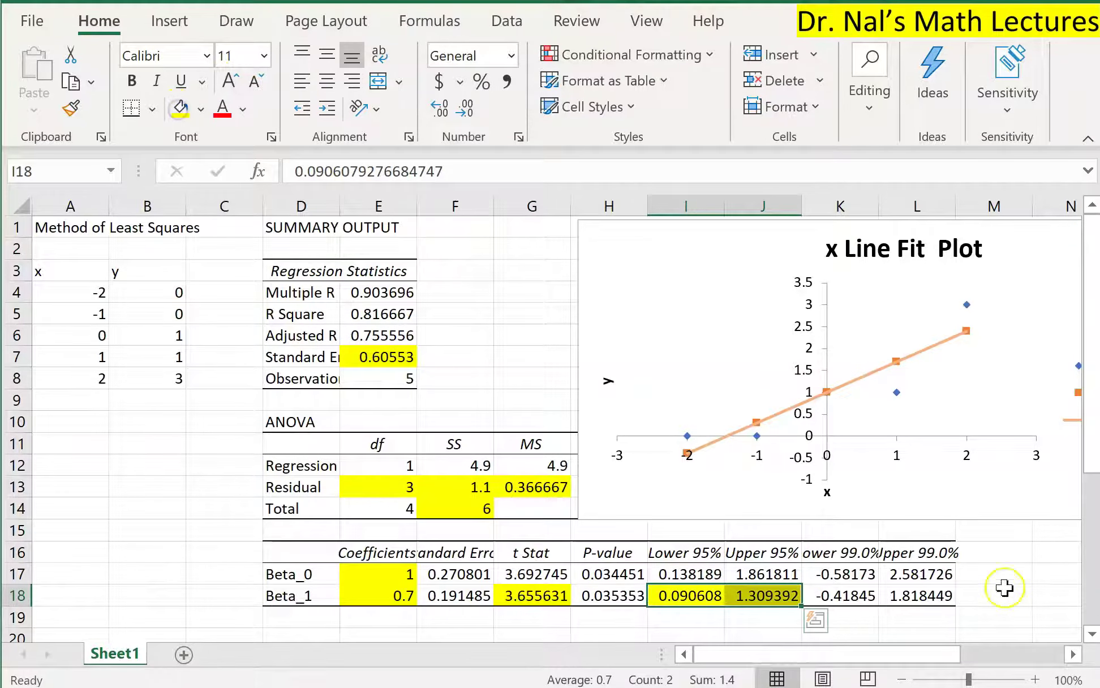
Select the 99% bounds in K16:L18 and check the Confidence Level setting of the Regression analysis, leaving it without rerunning.
left_click_drag(852, 553, 926, 589)
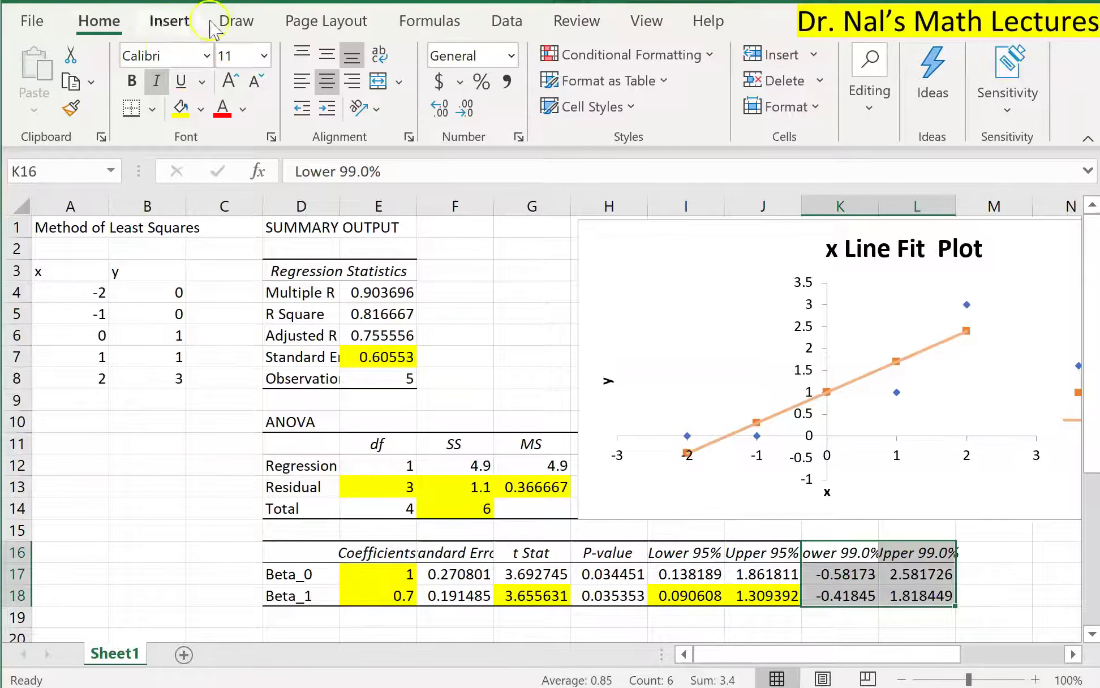
left_click(512, 23)
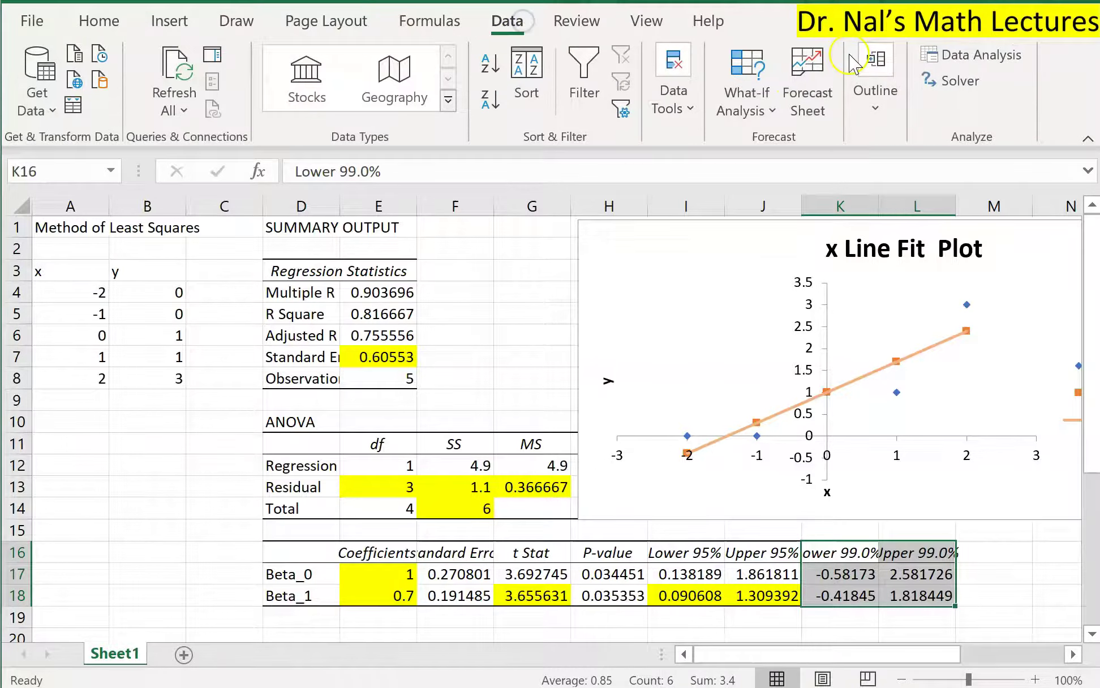
left_click(972, 57)
left_click(848, 267)
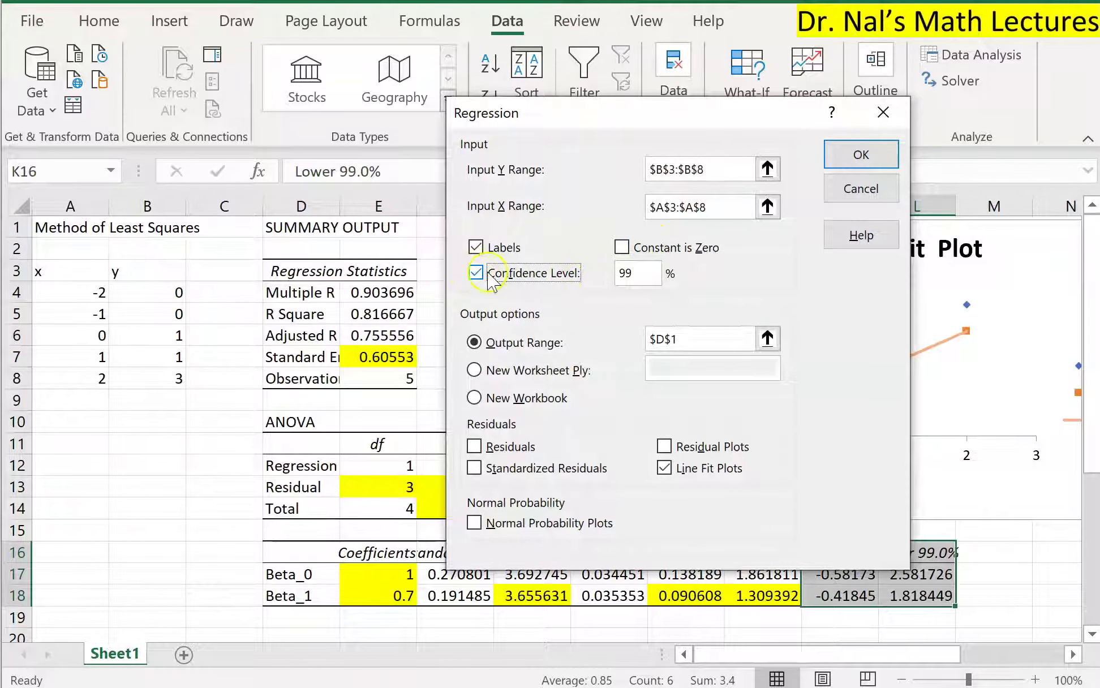
left_click(857, 187)
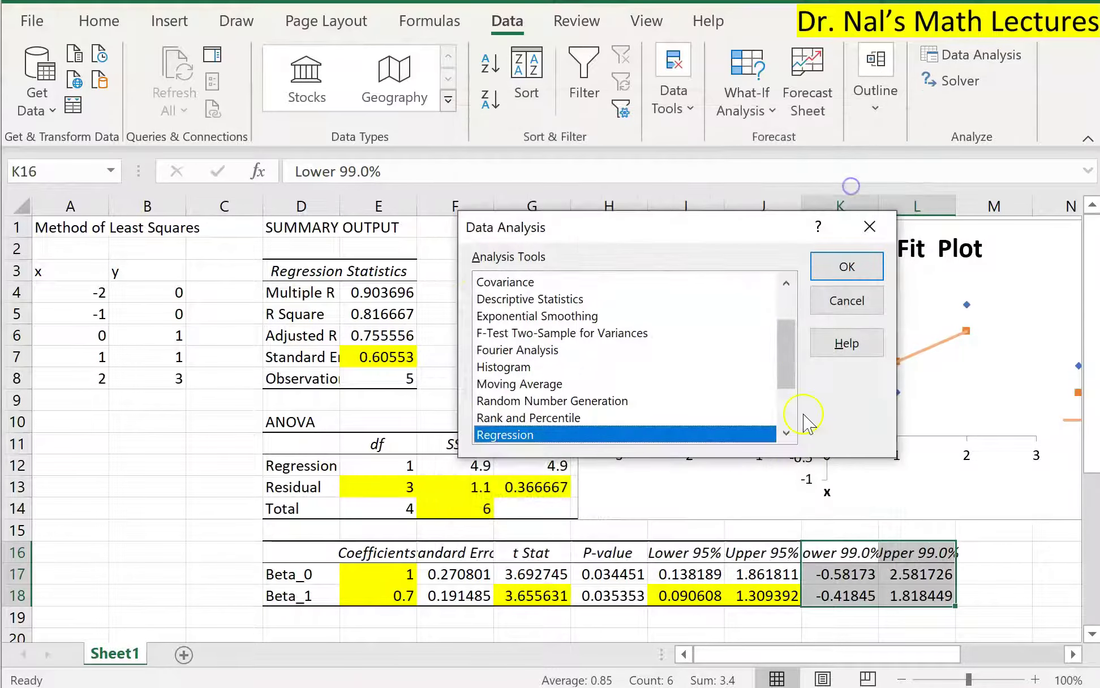
left_click(846, 301)
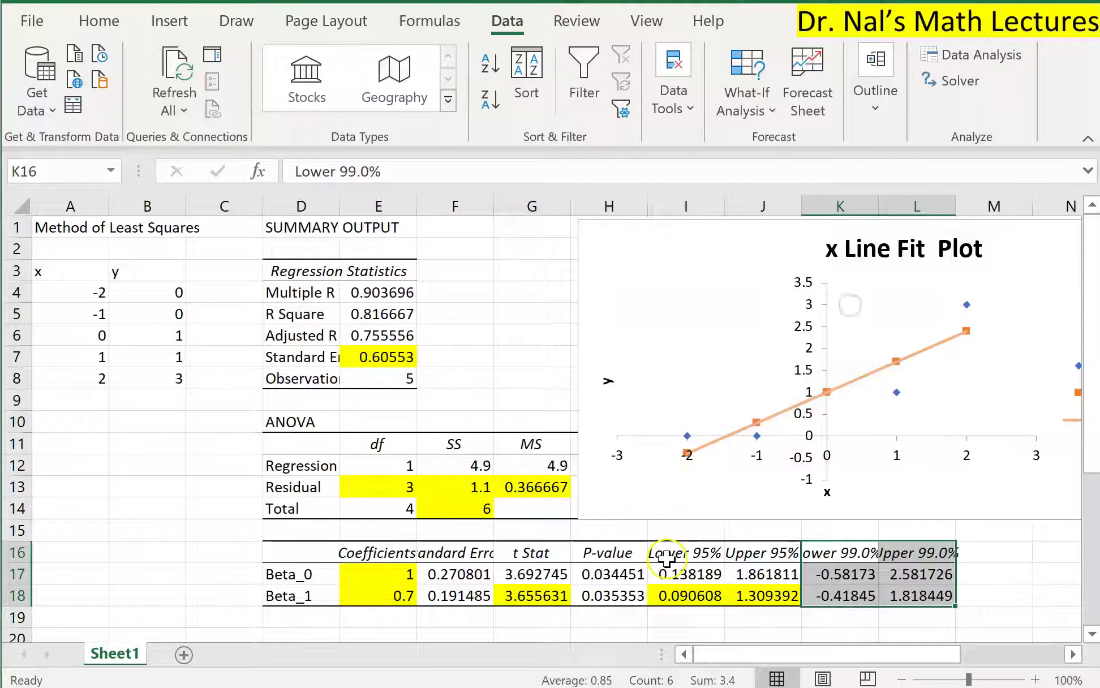
Compare the 95% bounds in I16:J18 and clear the Lower 99.0% and Upper 99.0% contents in K16:L18.
left_click(666, 557)
left_click_drag(666, 557, 781, 600)
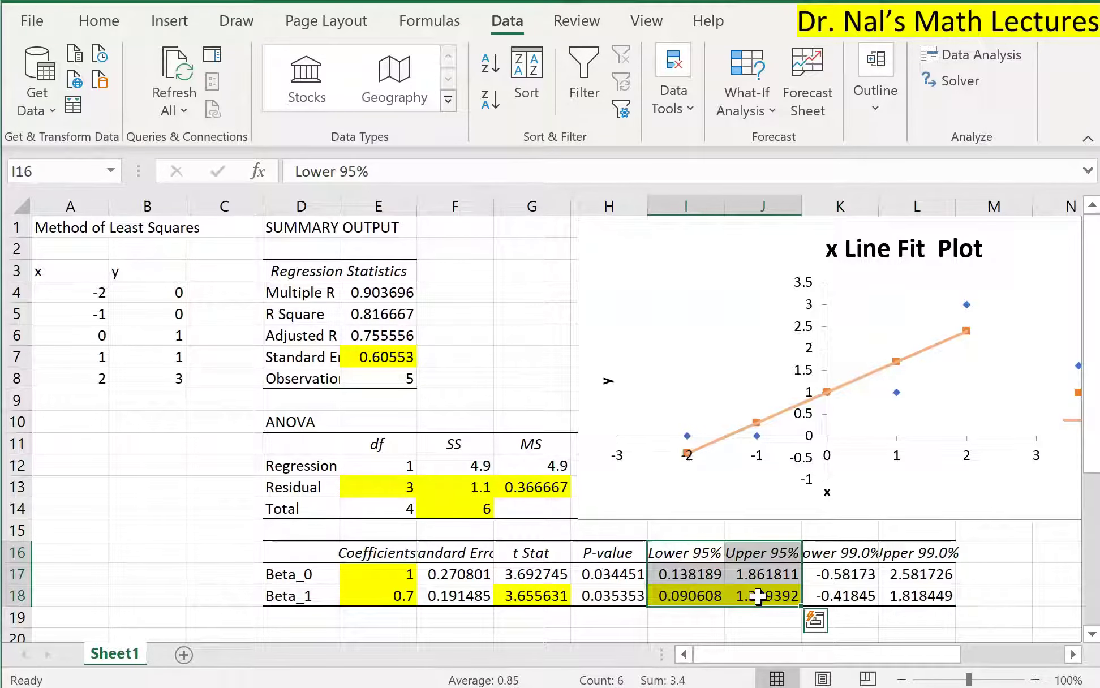
left_click(845, 556)
left_click_drag(846, 556, 906, 591)
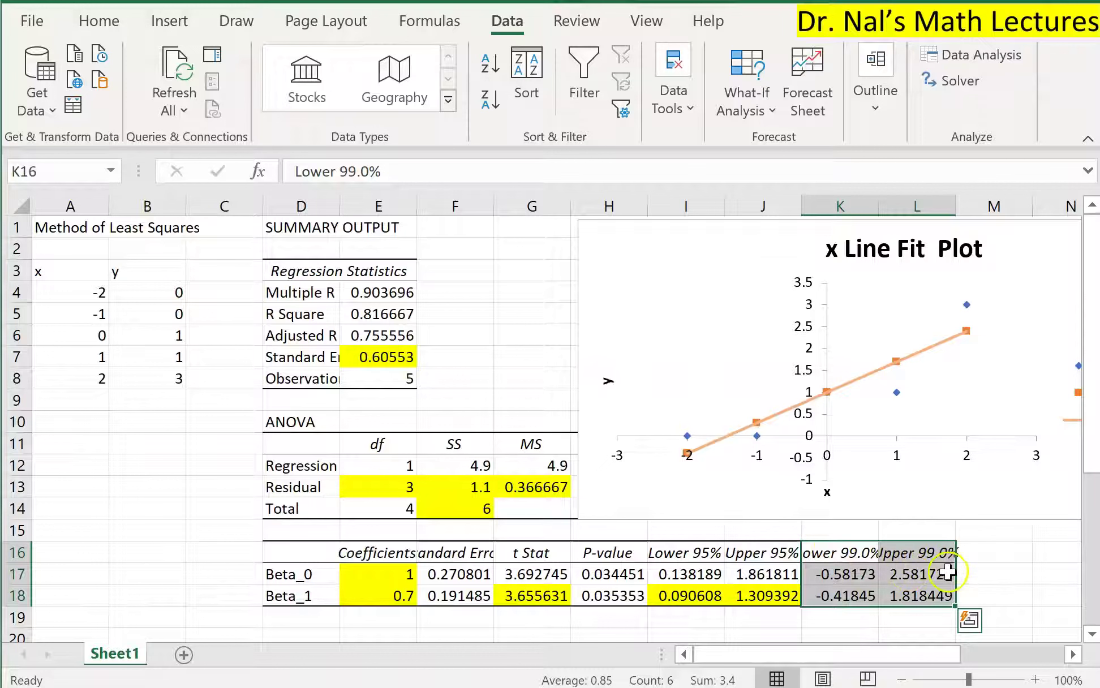
key("Delete")
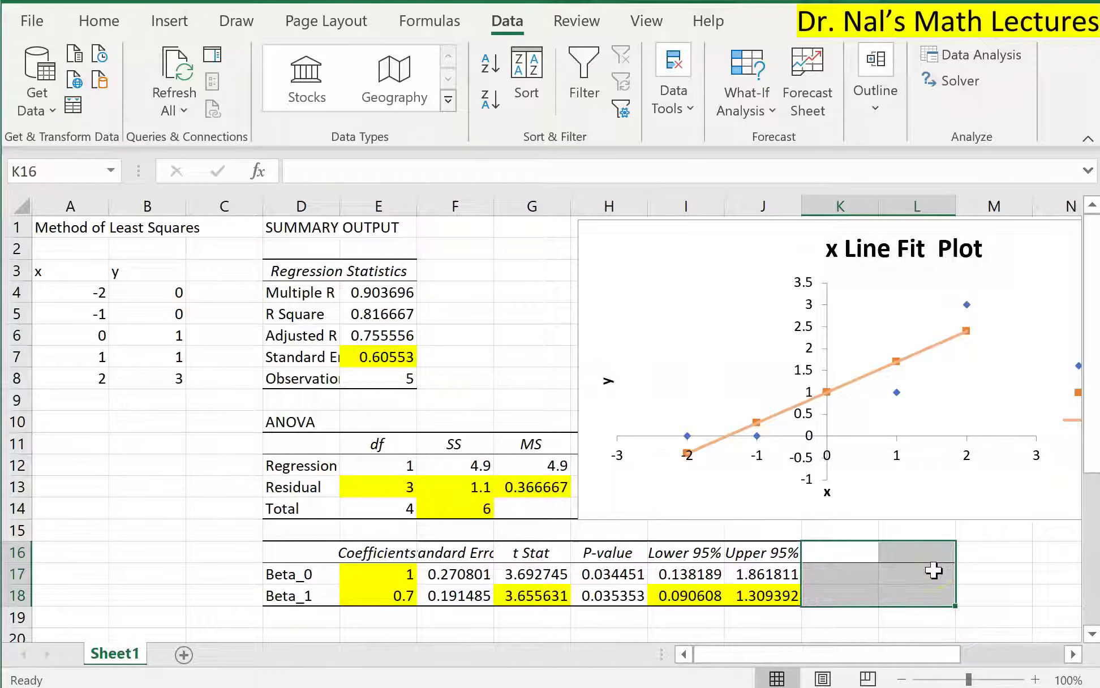
Delete the emptied cells K16:L18 with the Shift cells left option.
left_click(997, 575)
left_click(836, 545)
left_click_drag(836, 545, 904, 592)
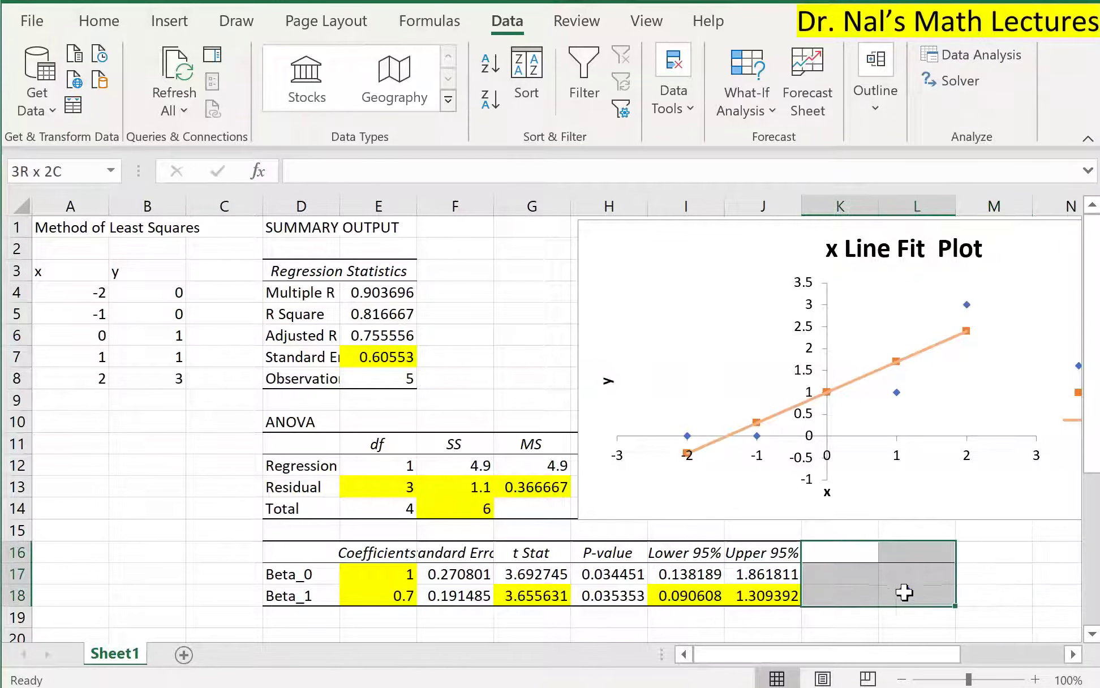
right_click(904, 595)
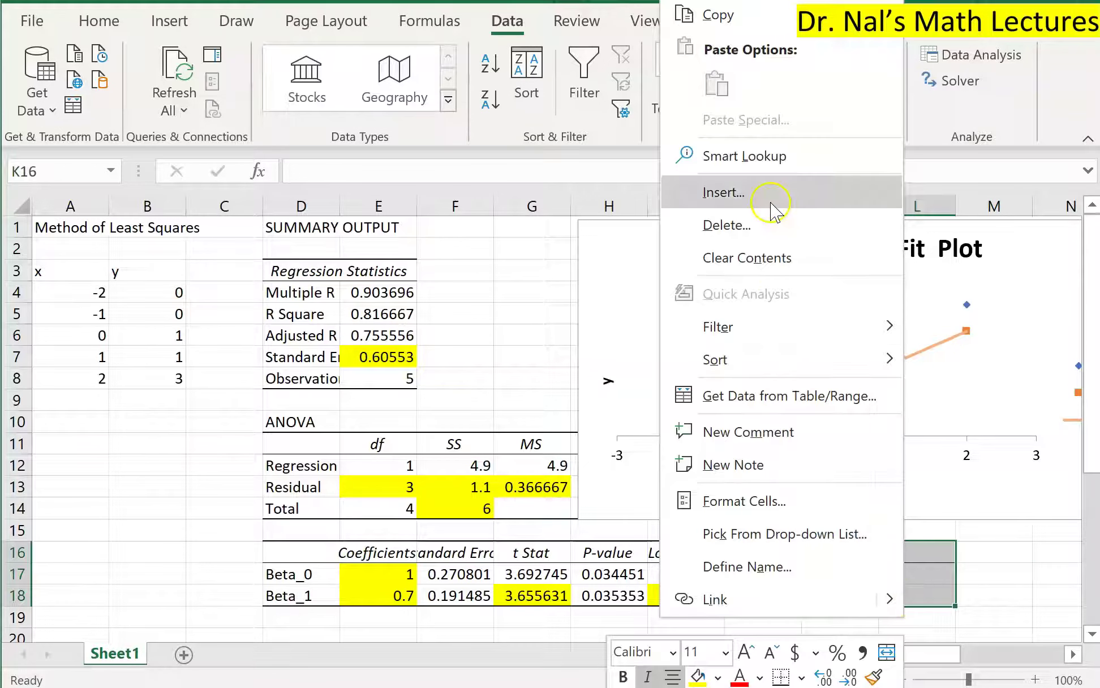
left_click(754, 225)
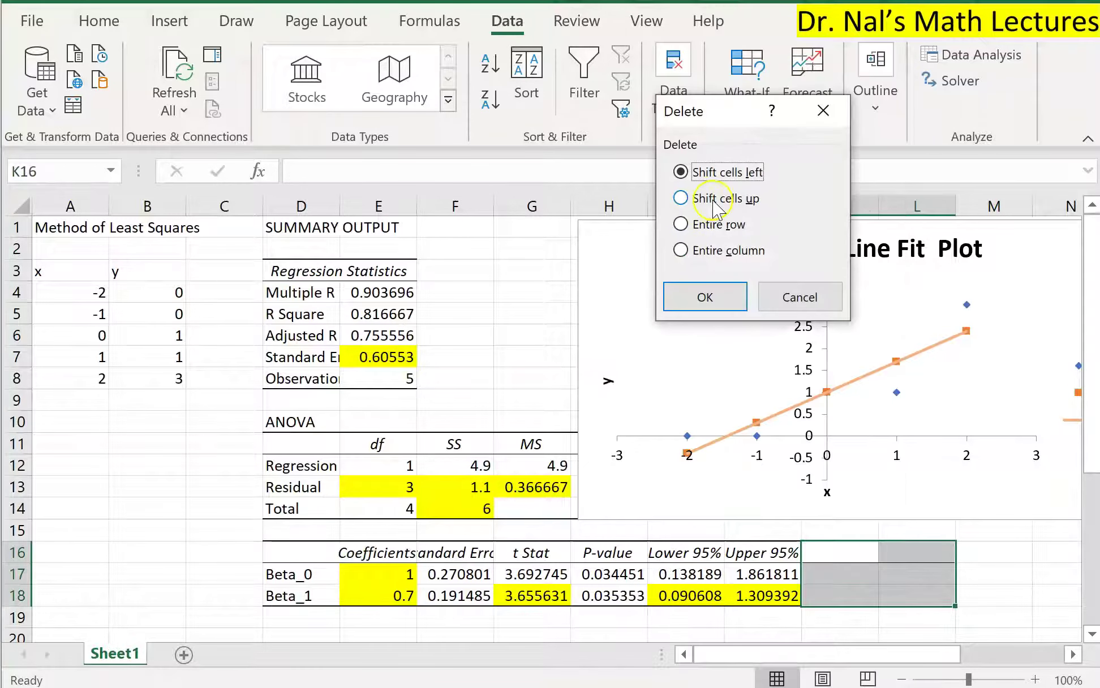
left_click(703, 295)
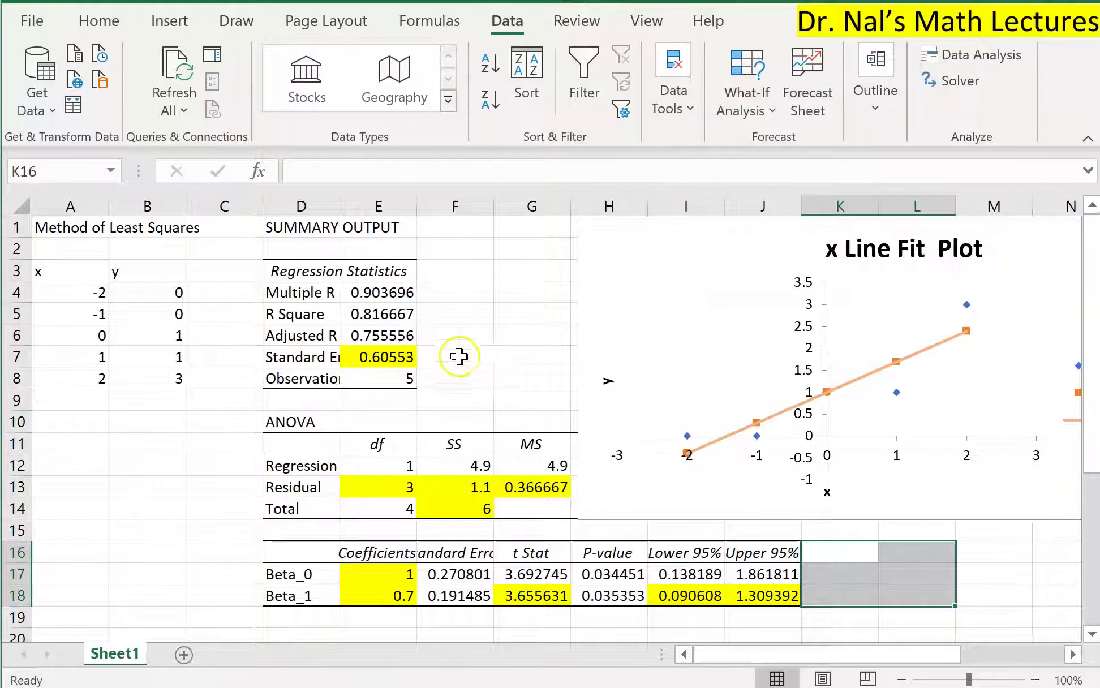
left_click(516, 392)
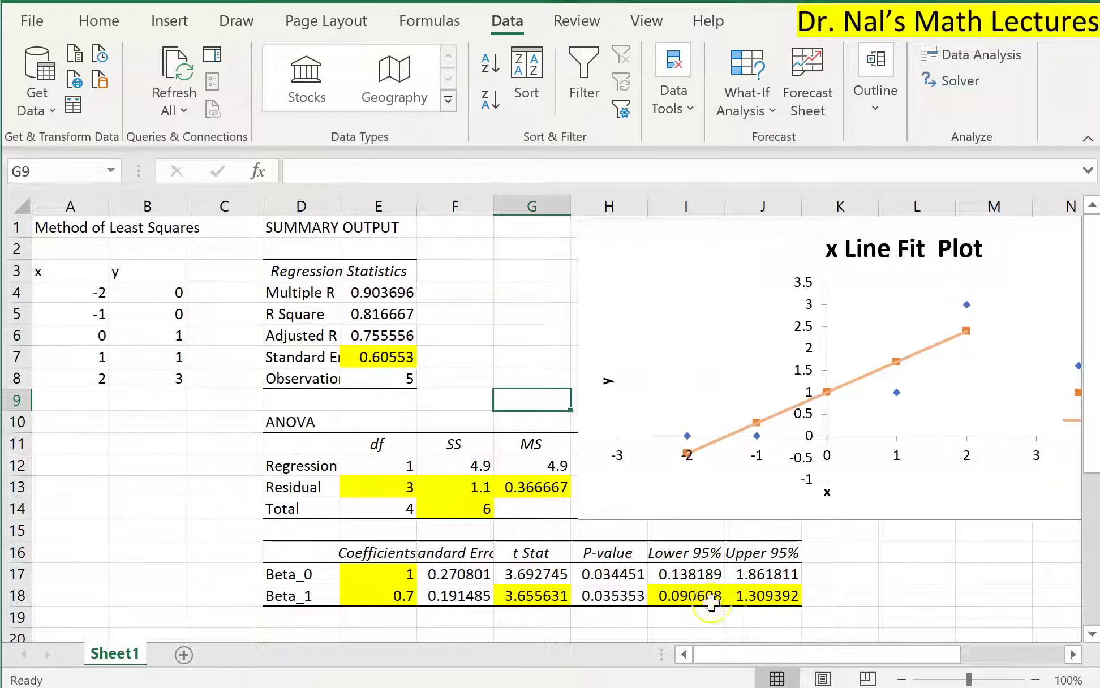
Select Beta_0's 95% bounds in I17:J17, switch to the lecture notes and review back from question 5 to question 3's variance estimate.
left_click_drag(686, 577, 763, 574)
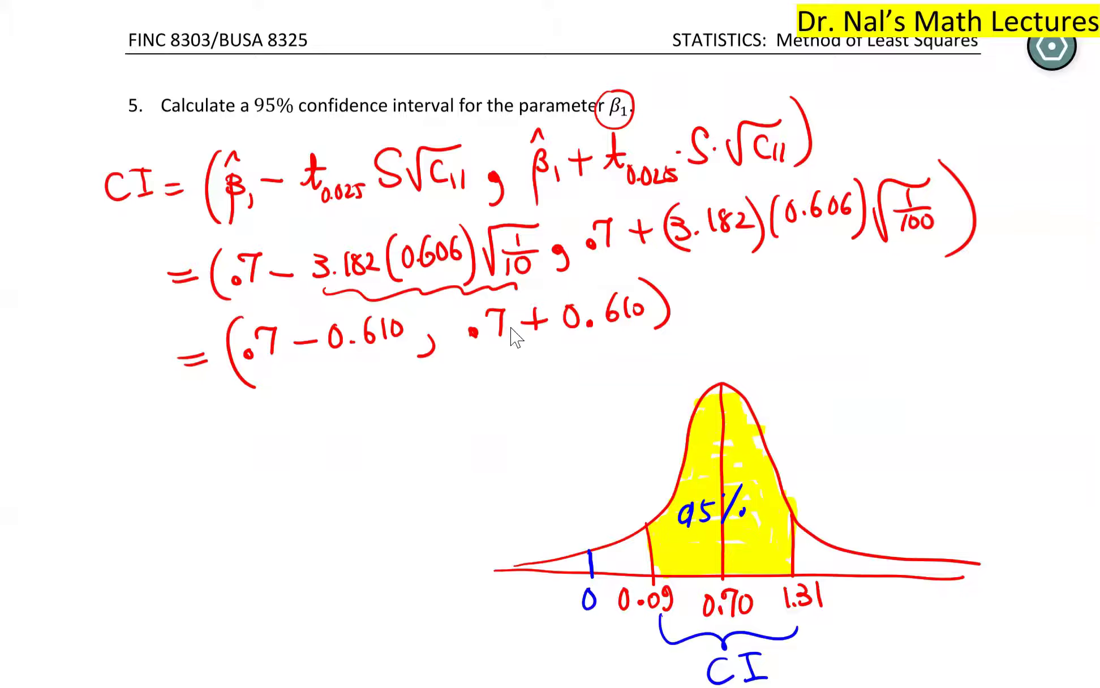
scroll(511, 336, "down", 10)
scroll(511, 336, "up", 10)
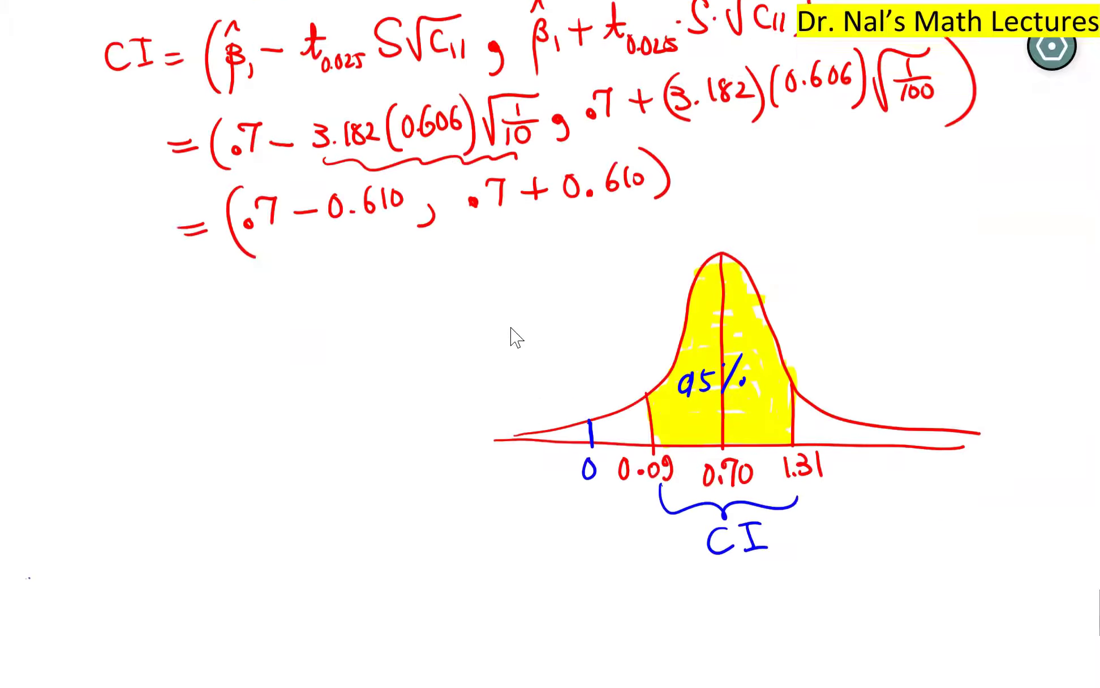
scroll(511, 336, "up", 15)
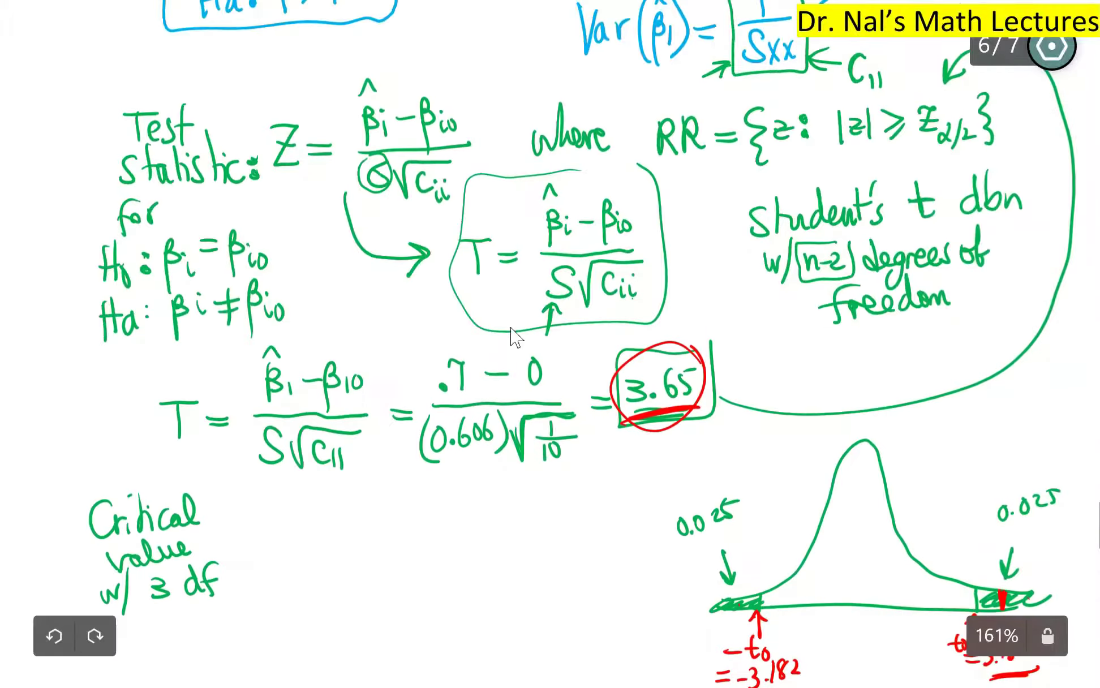
scroll(511, 336, "up", 10)
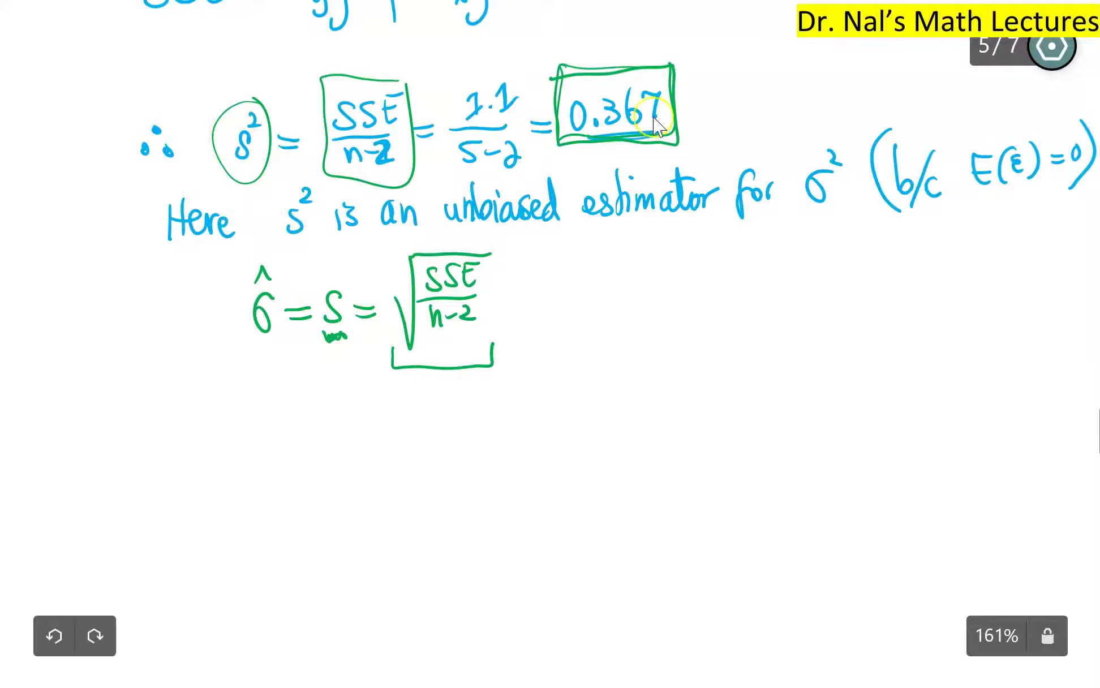
scroll(637, 126, "up", 5)
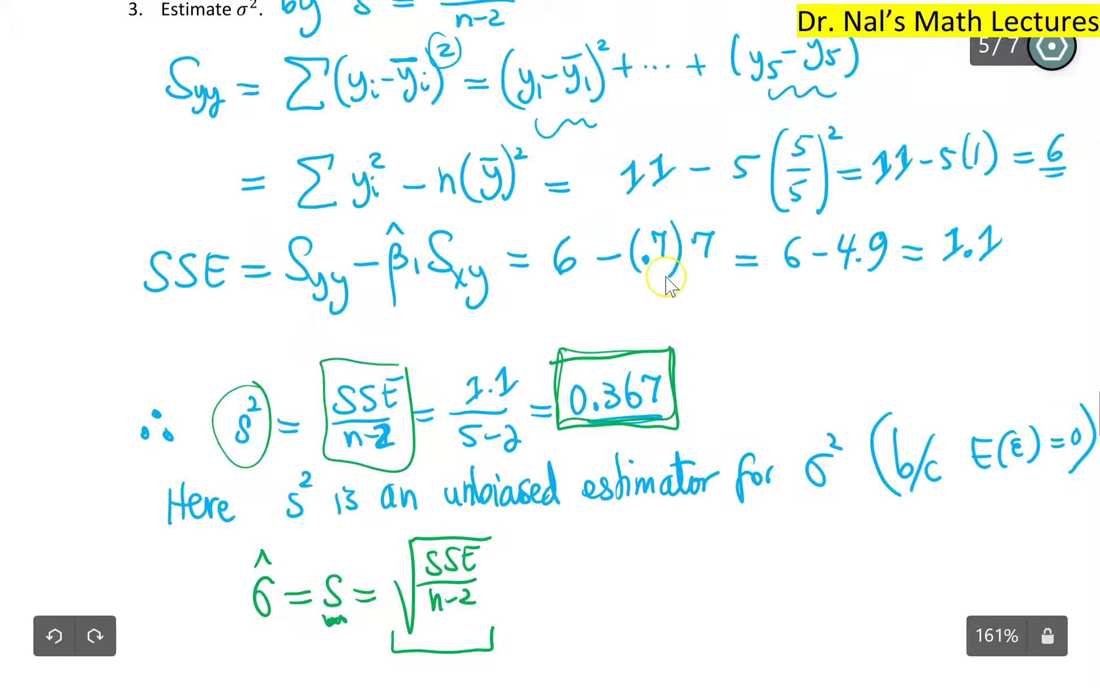
Review question 2's variance formulas for the Beta_0 and Beta_1 estimators alongside the s² estimate in question 3.
scroll(707, 464, "up", 12)
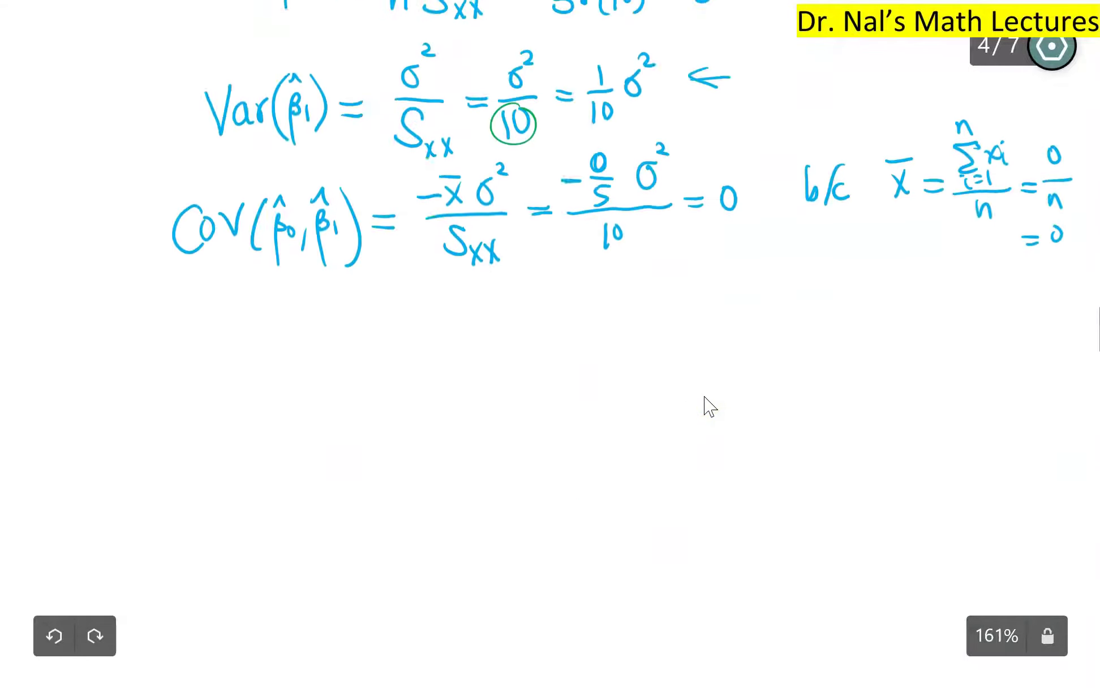
scroll(710, 406, "up", 5)
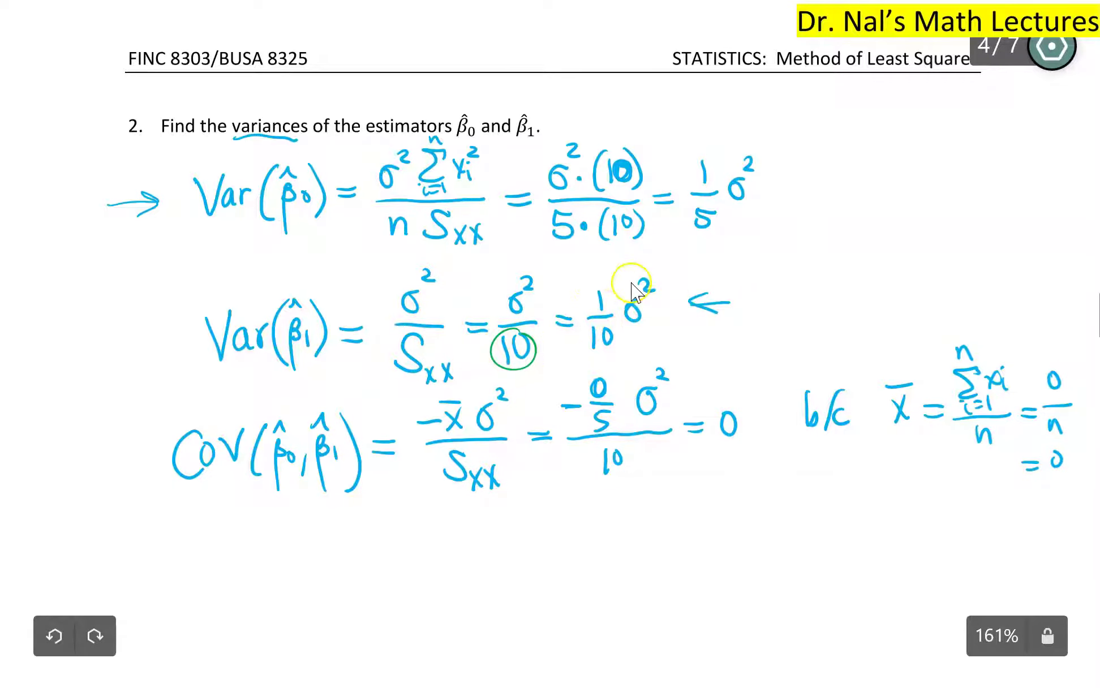
scroll(808, 485, "down", 15)
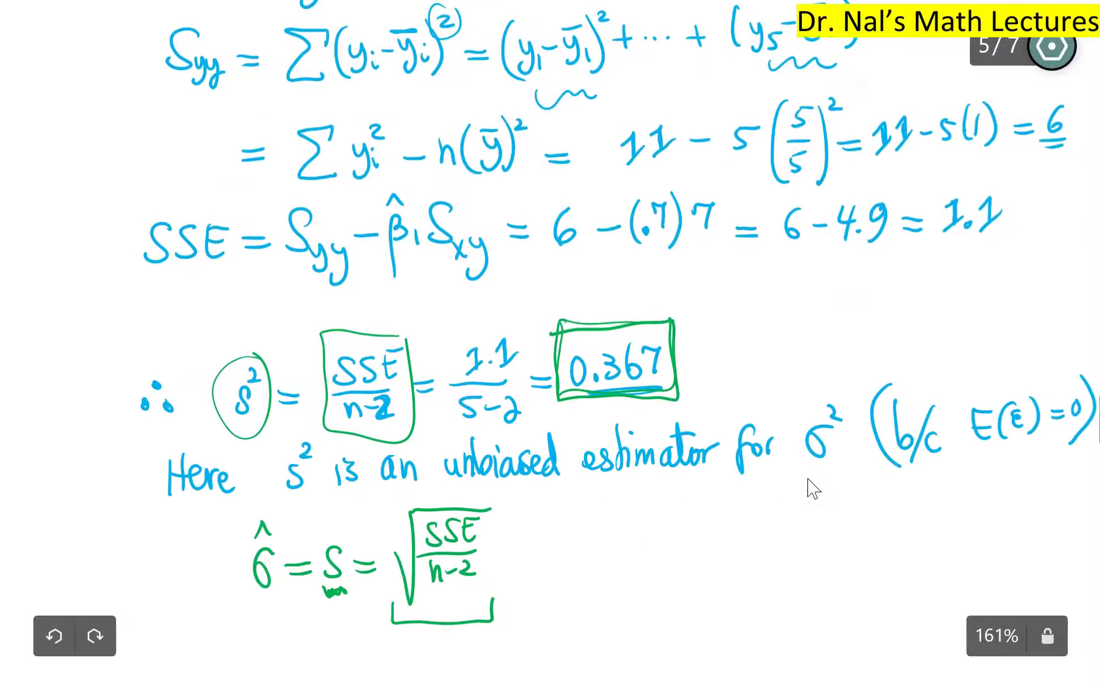
scroll(614, 405, "up", 15)
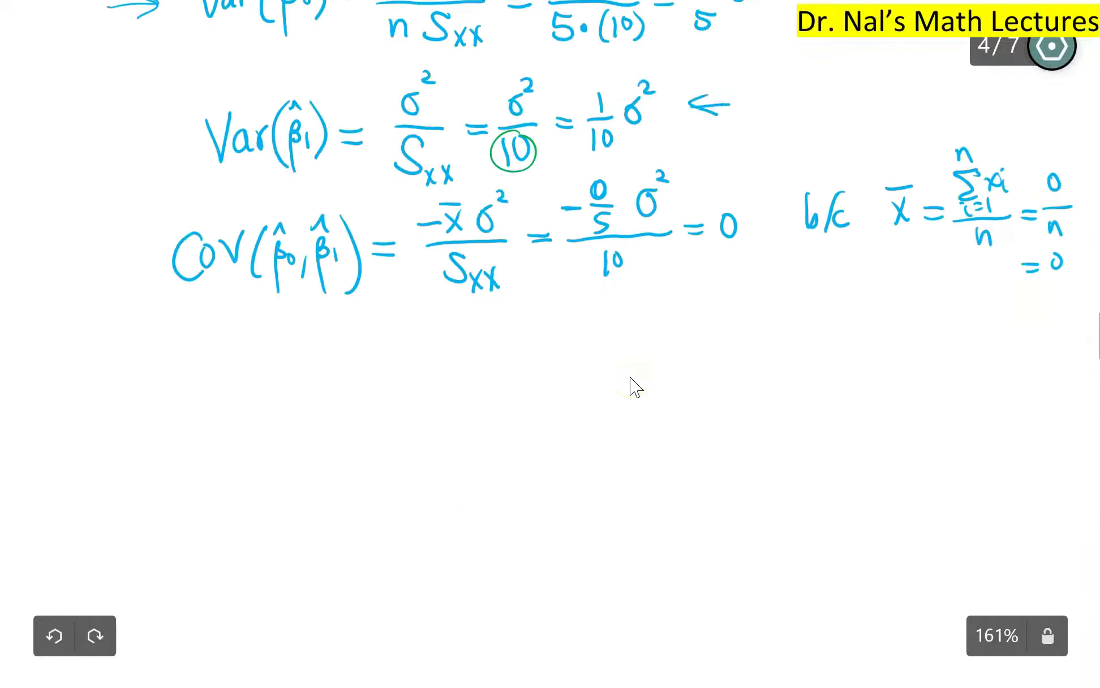
scroll(630, 377, "up", 2)
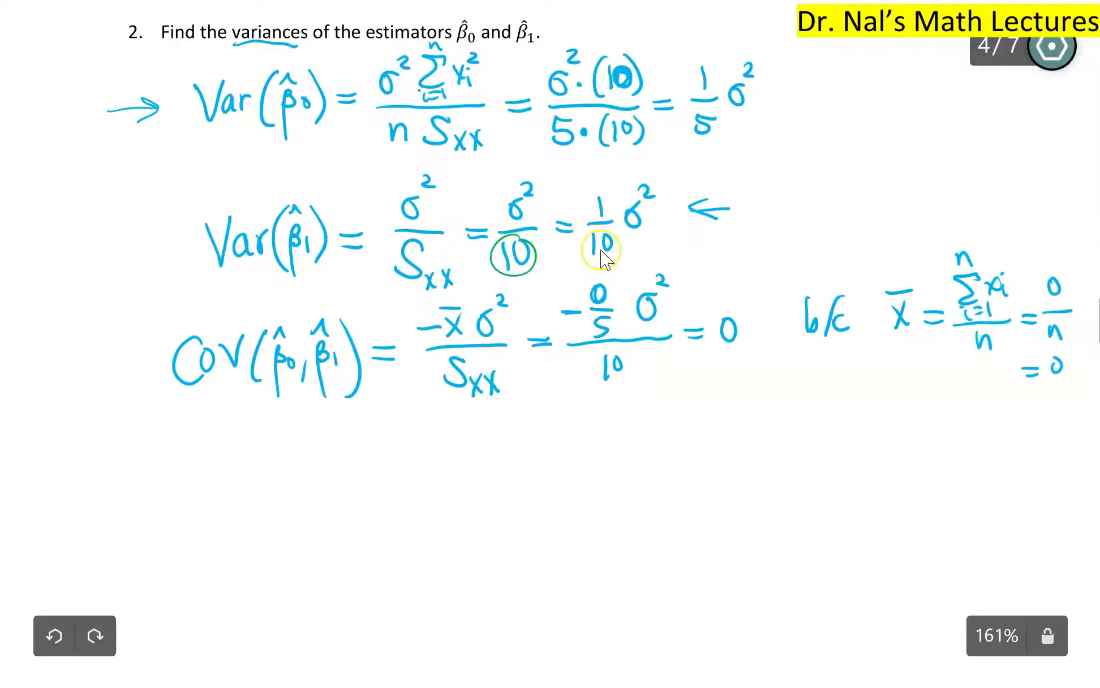
Return to the Excel workbook and calculate the variance of Beta_1 in A14 with the formula =0.367/10.
key("alt+Tab")
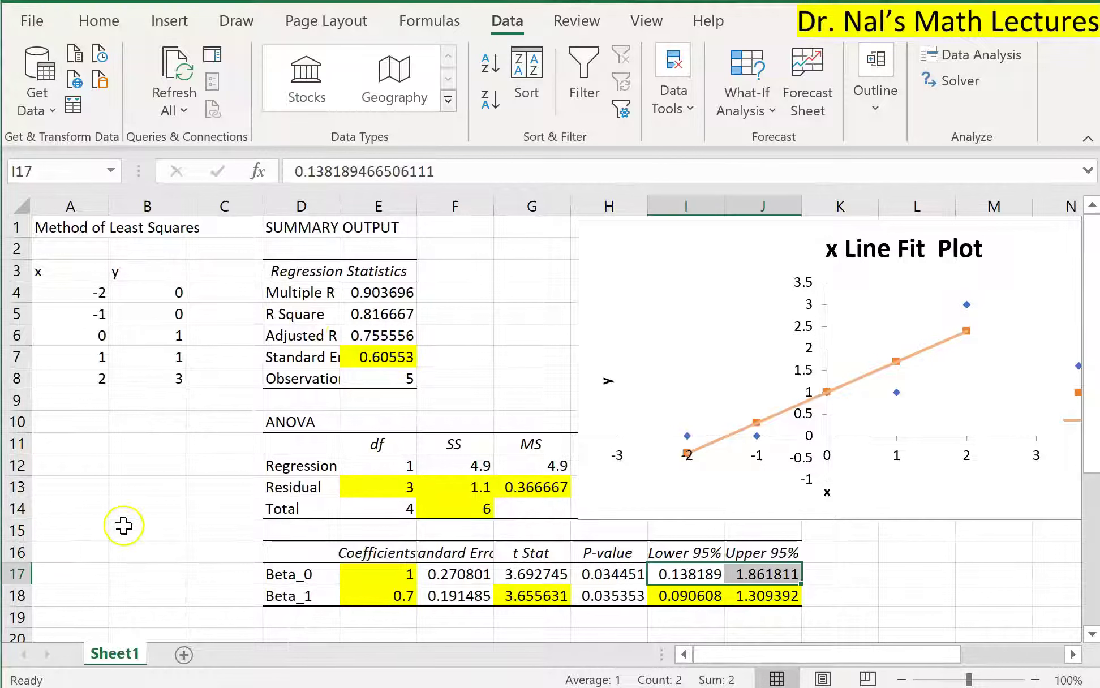
left_click(103, 516)
type("=0.3")
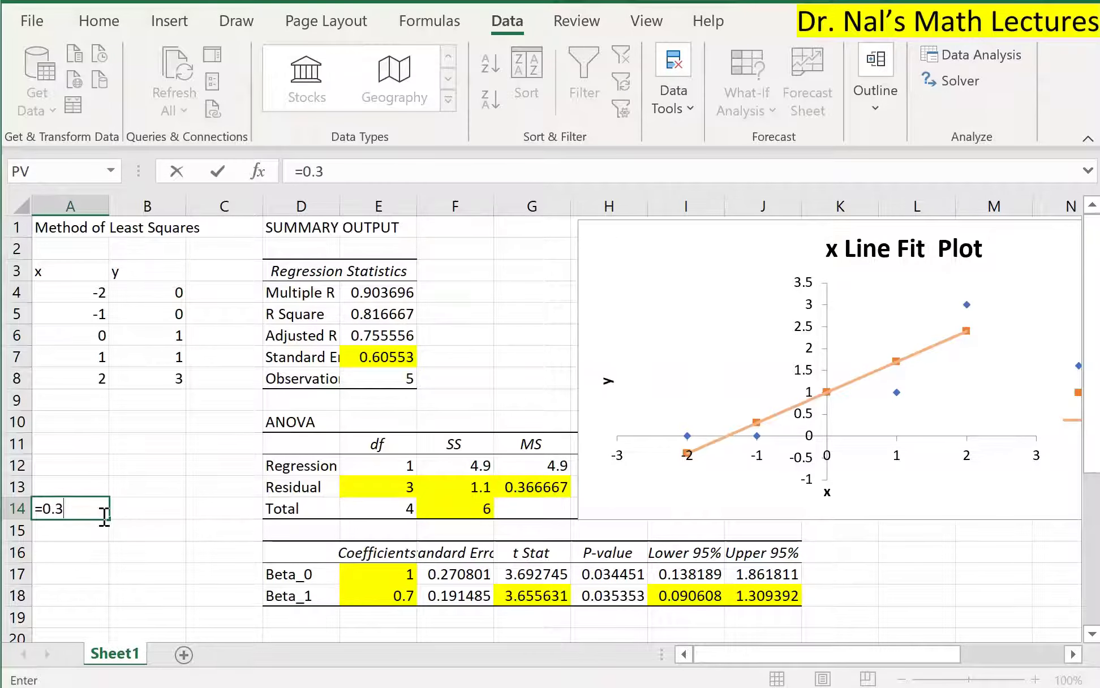
type("67/10")
key("Return")
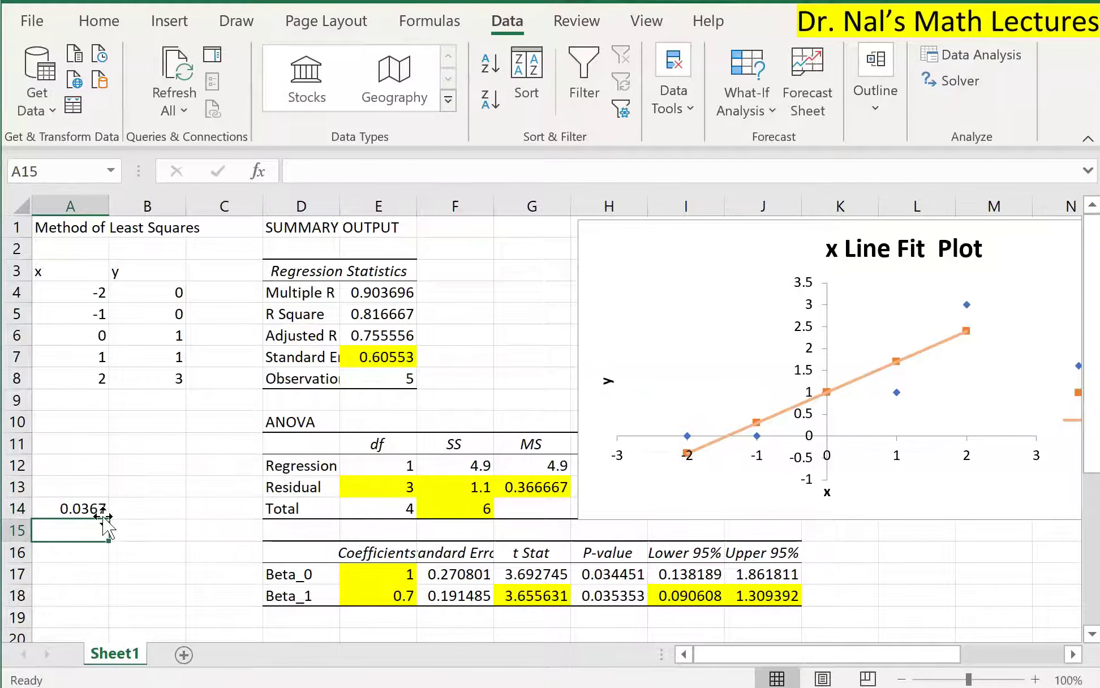
Calculate the standard error of Beta_1 in A15 with the formula =SQRT(A14).
type("=sqrt")
key("Tab")
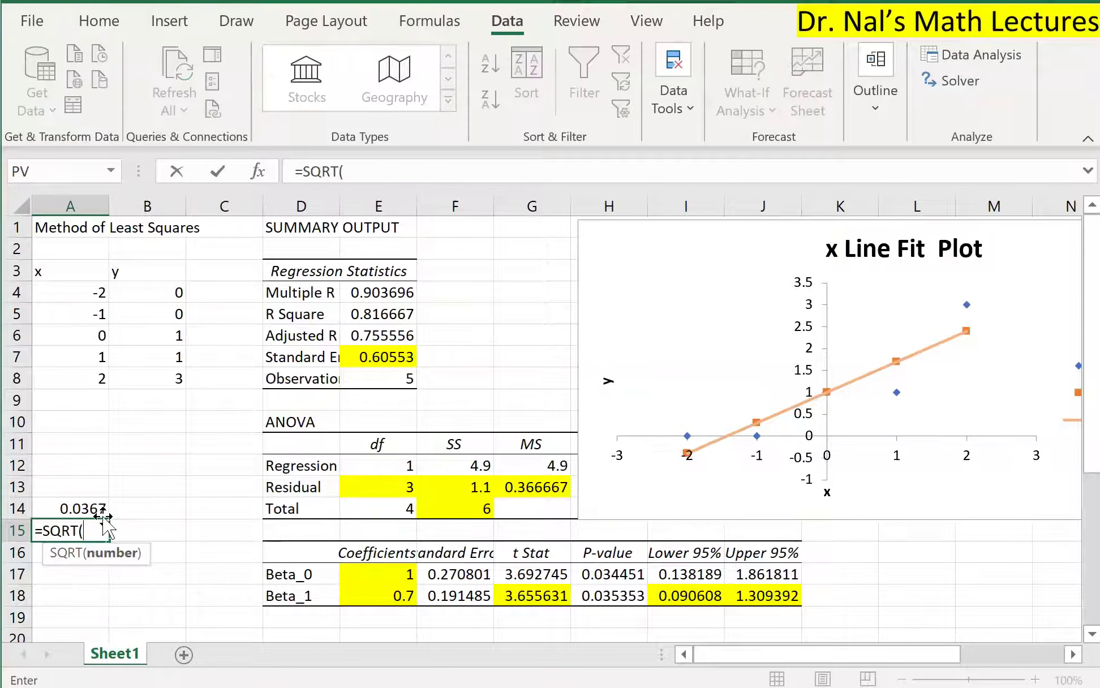
left_click(103, 517)
type(")")
key("Return")
Check the formulas in A14 and A15 against Beta_1's regression standard error in F18.
key("Up")
key("Up")
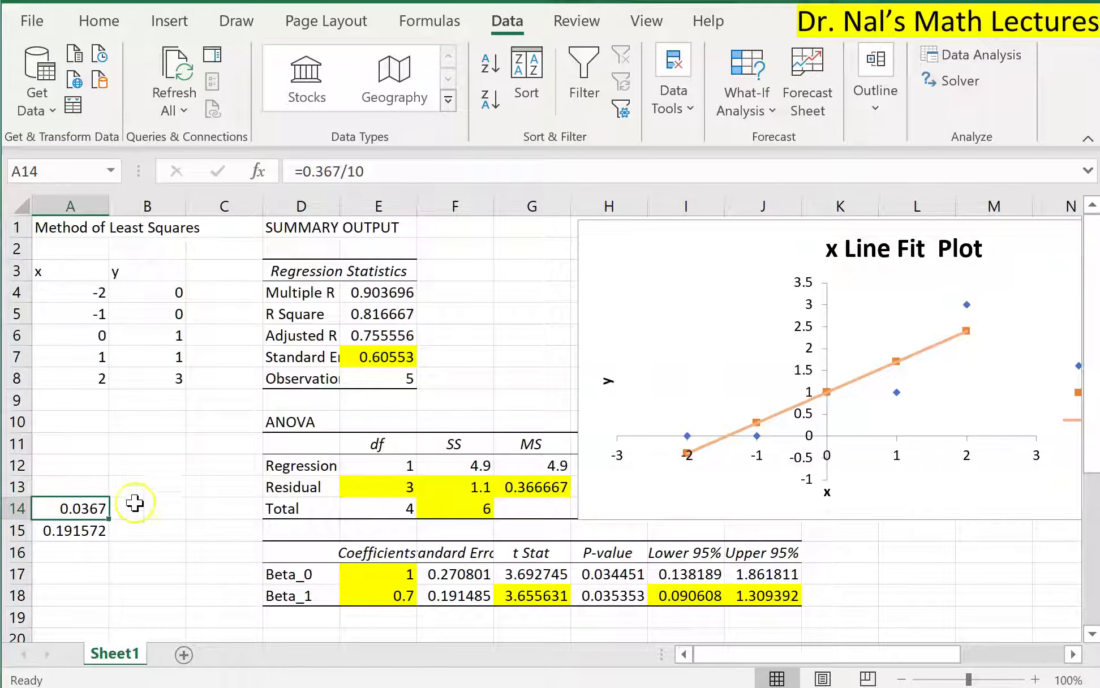
key("Down")
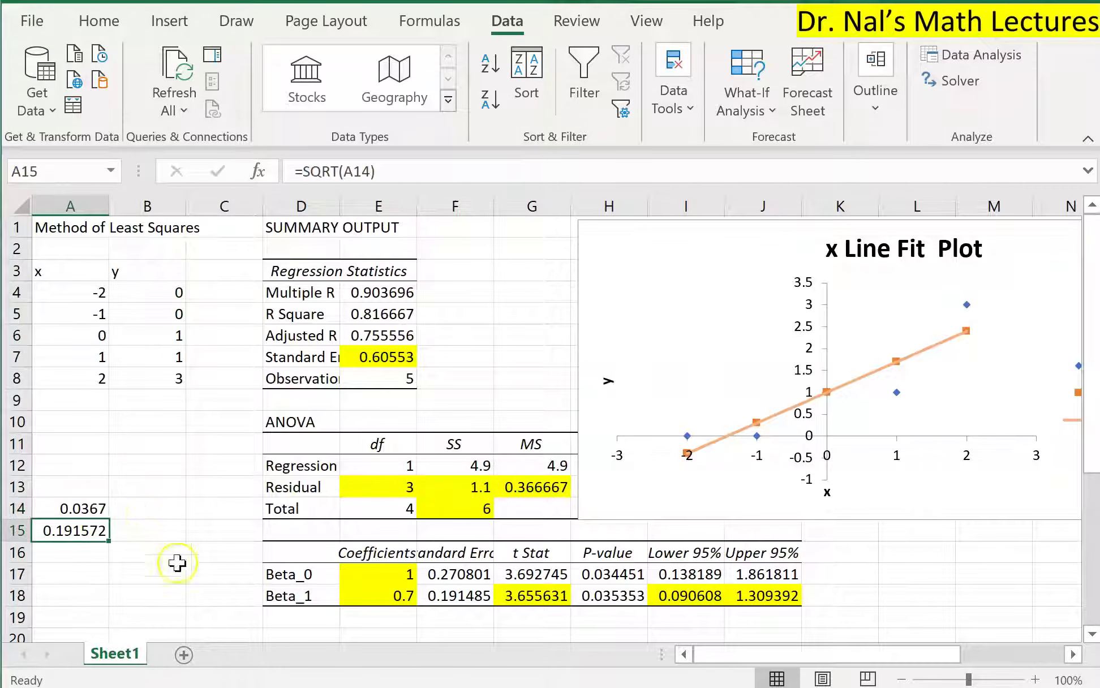
left_click(457, 598)
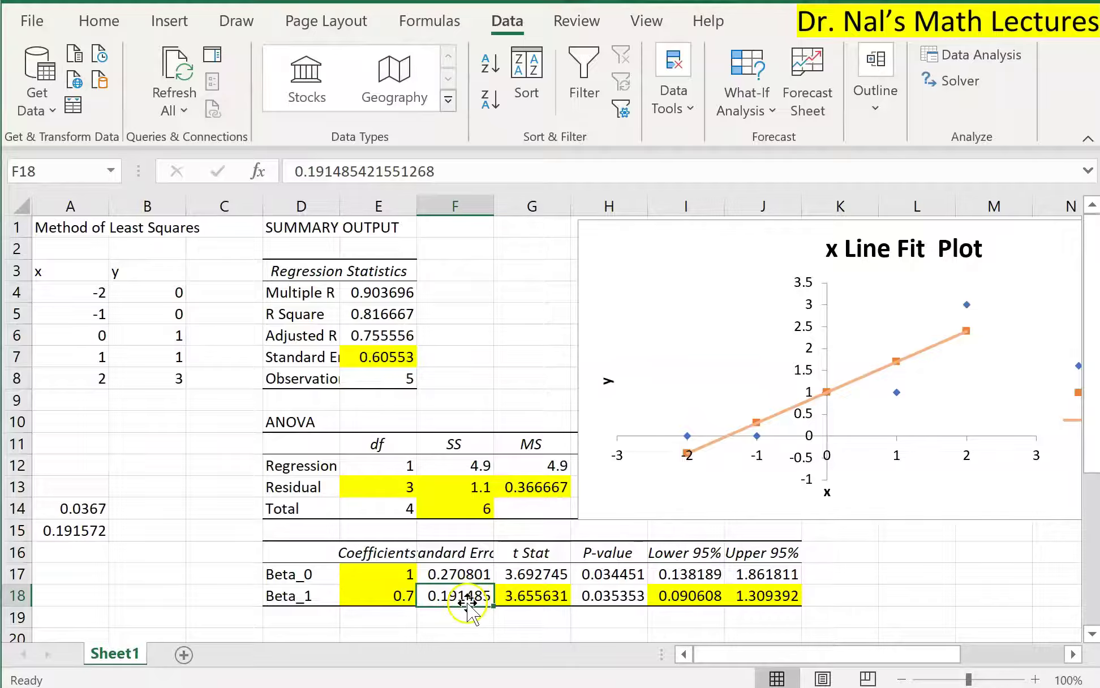
Review the Beta_1 variance formula in question 2 and the s² estimate in question 3, and return to the Excel workbook.
key("alt+Tab")
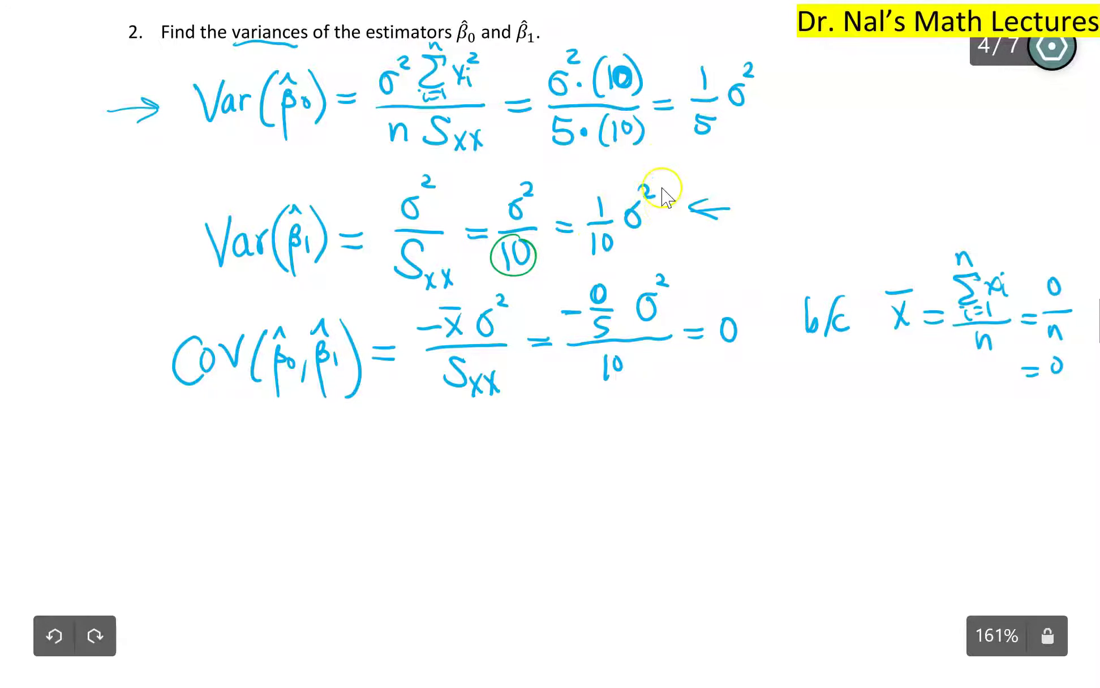
scroll(729, 470, "down", 10)
scroll(729, 469, "down", 10)
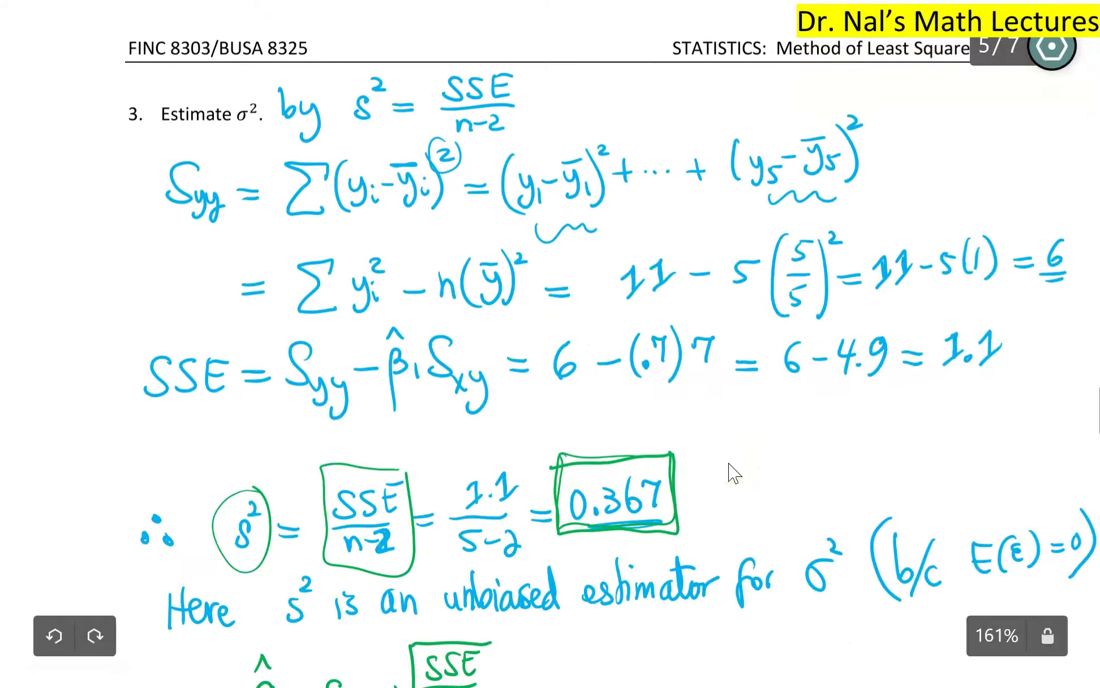
key("alt+Tab")
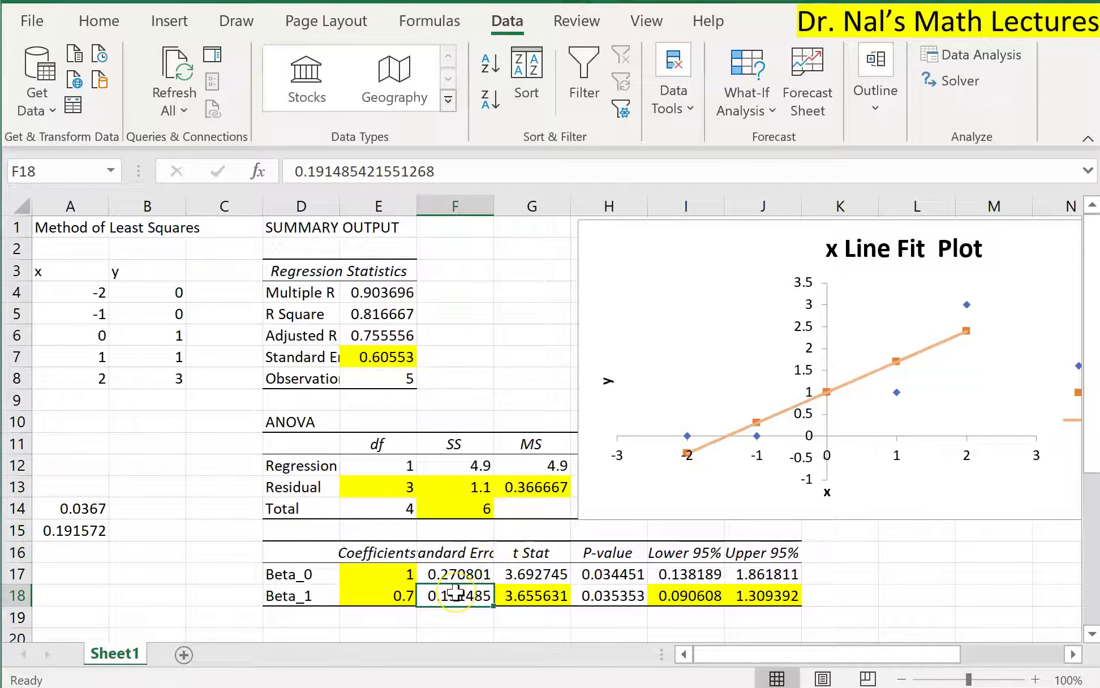
Highlight the standard errors of Beta_0 and Beta_1 in F17:F18 with a yellow fill.
left_click_drag(456, 591, 456, 575)
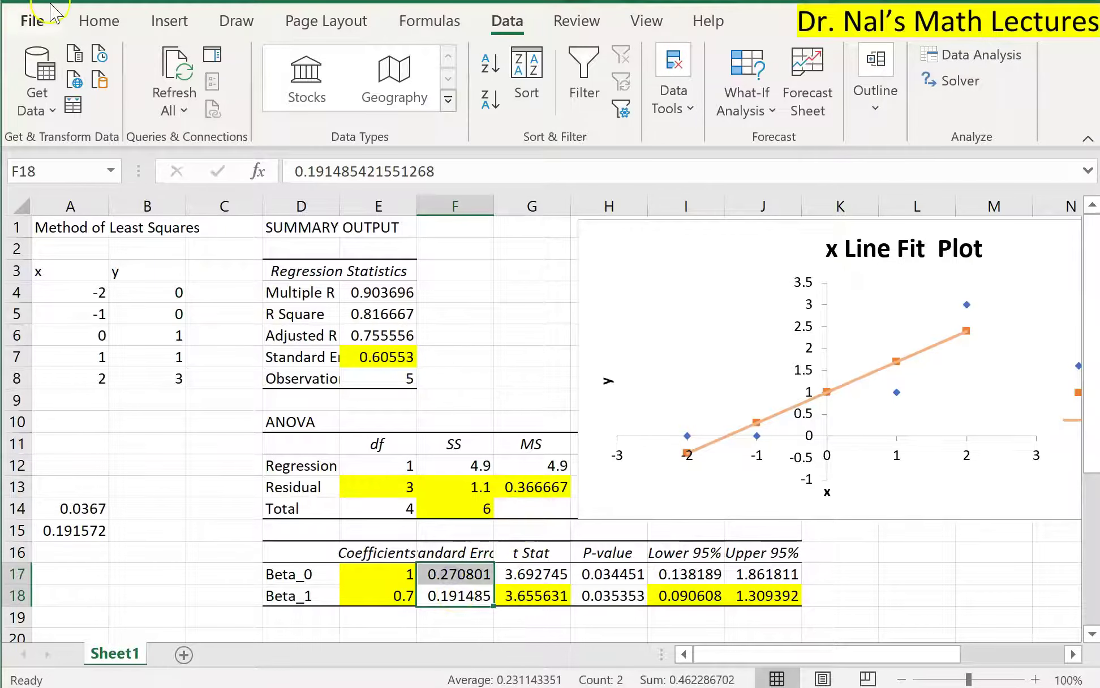
left_click(94, 25)
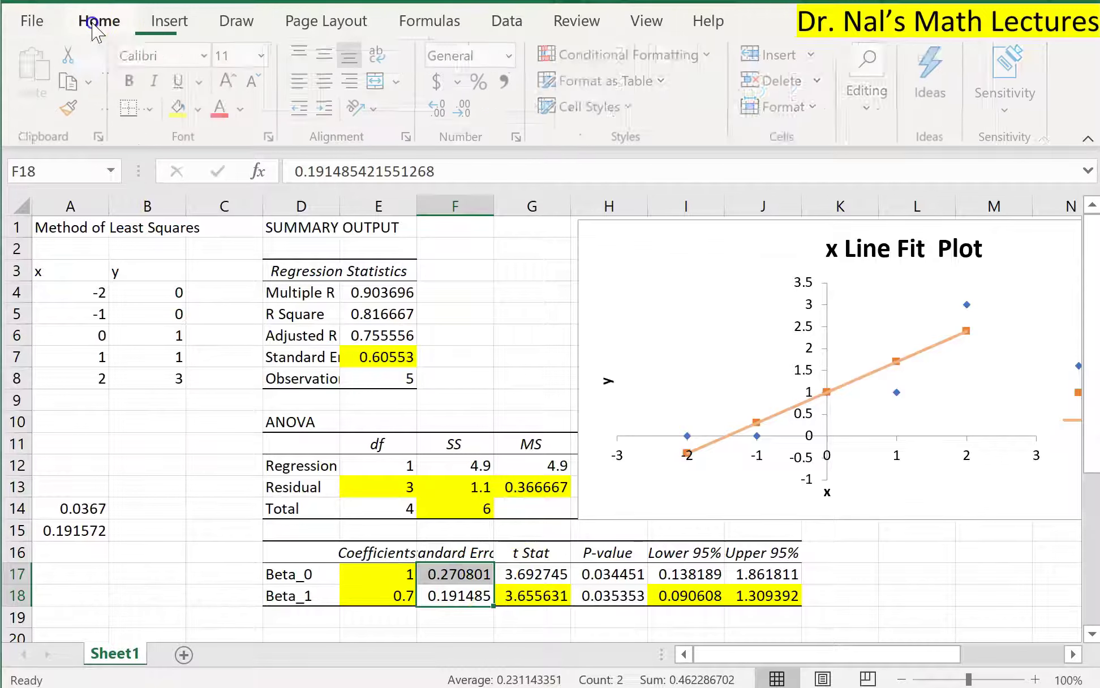
left_click(182, 108)
left_click(453, 337)
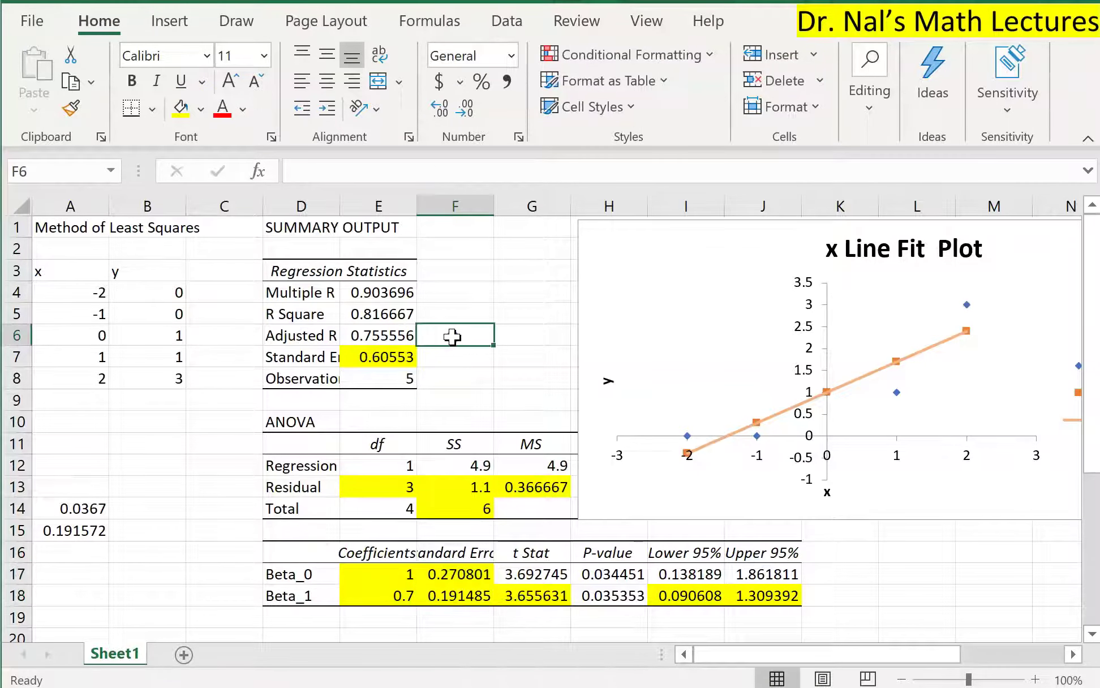
Move the x Line Fit Plot chart to about column K to uncover the ANOVA table's F and Significance F columns.
left_click_drag(312, 421, 798, 597)
left_click_drag(613, 230, 803, 236)
left_click(566, 356)
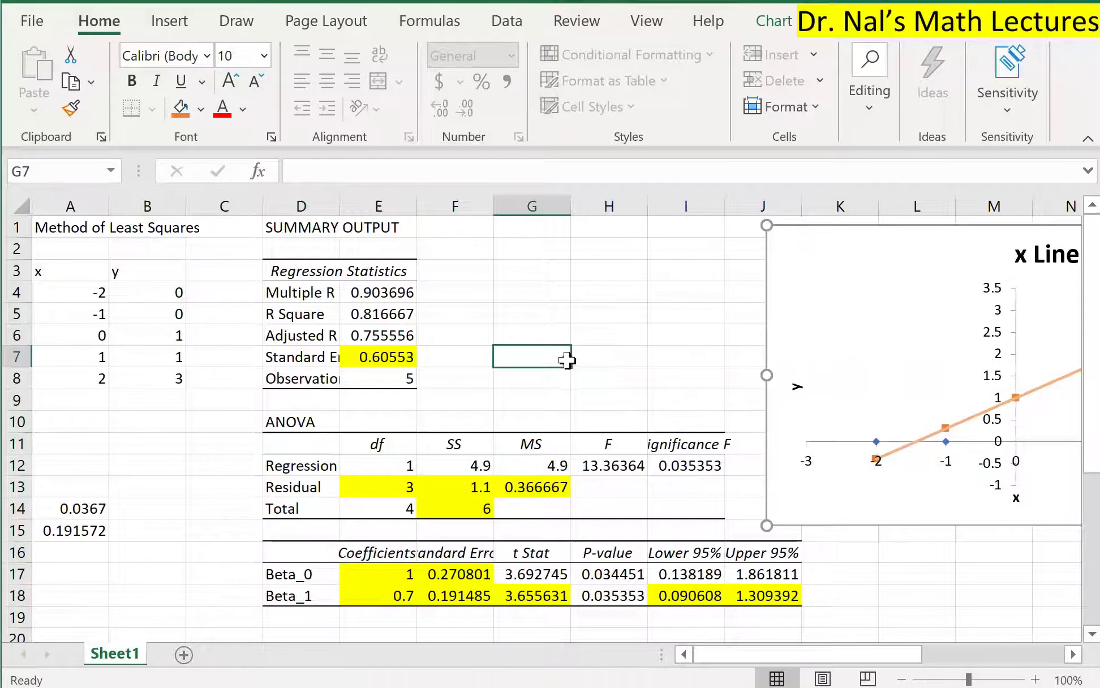
Compare the ANOVA F and Significance F in H12:I12 with Beta_1's t Stat in G18 and P-value in H18.
key("Right")
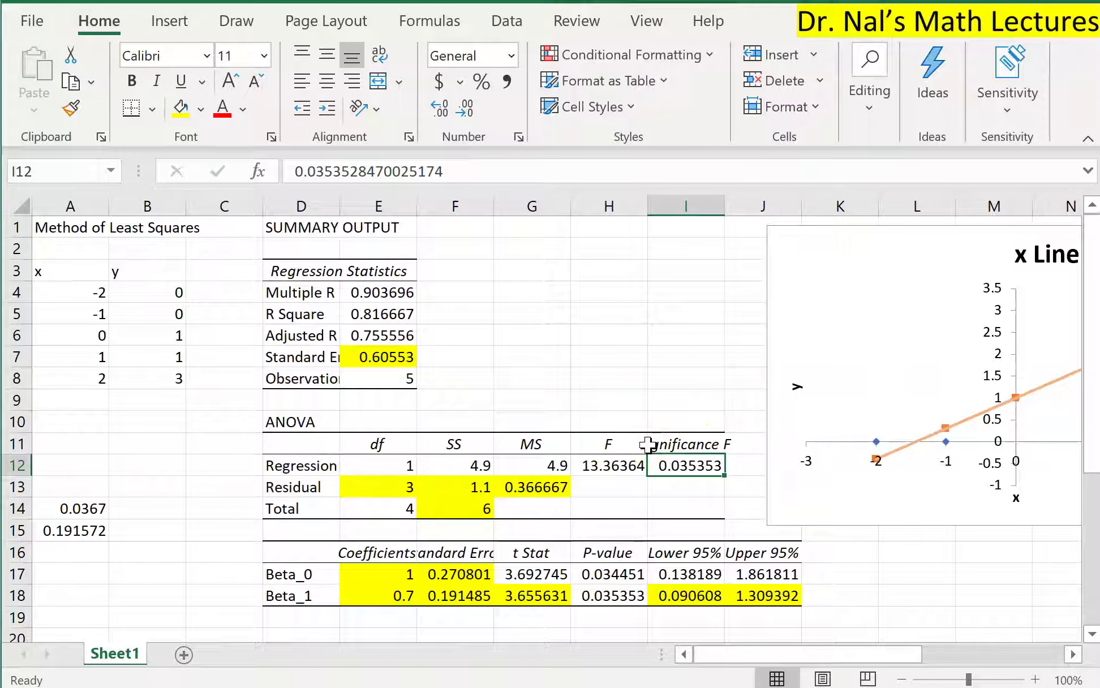
left_click(685, 470)
left_click(616, 597)
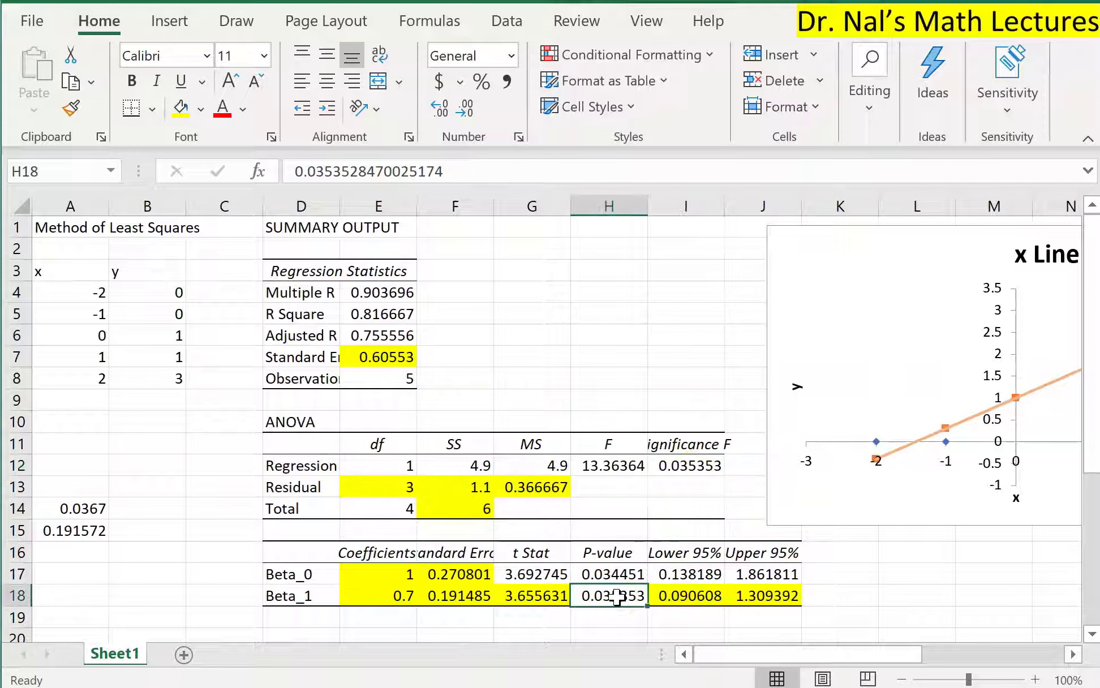
left_click(622, 591)
left_click(523, 594)
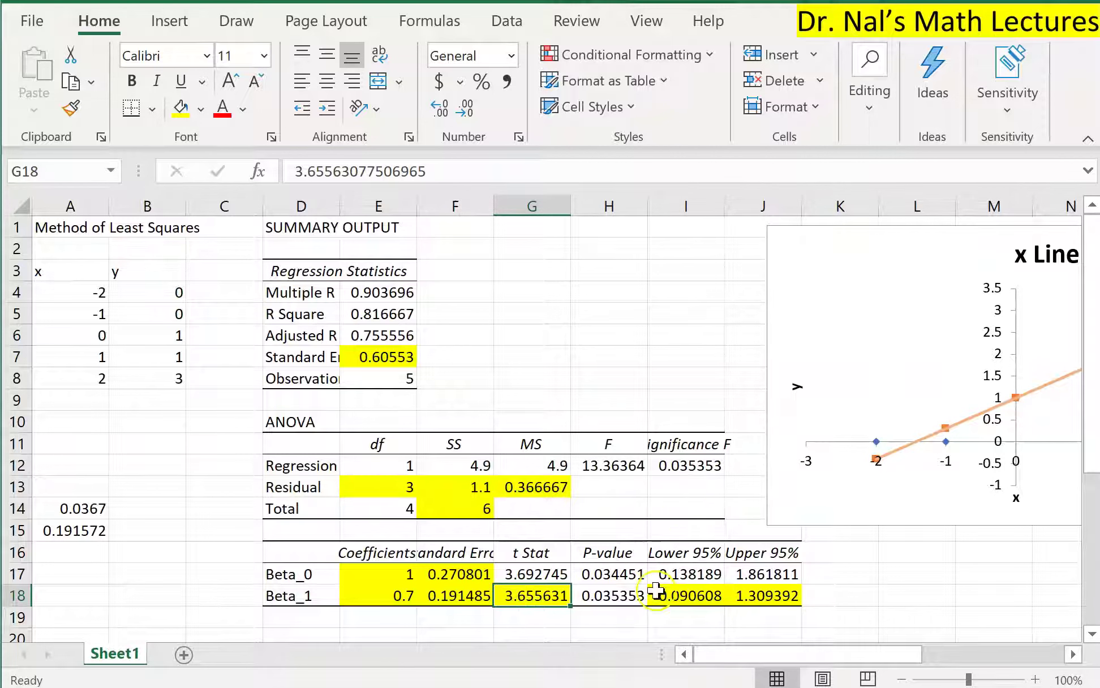
left_click(689, 469)
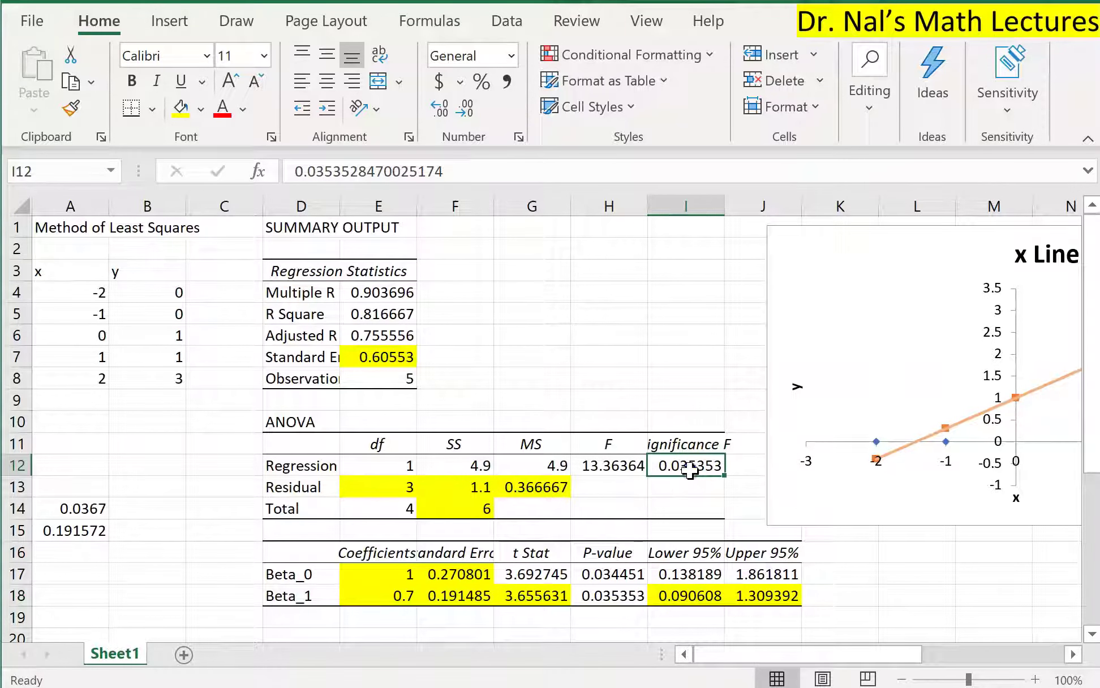
left_click(611, 461)
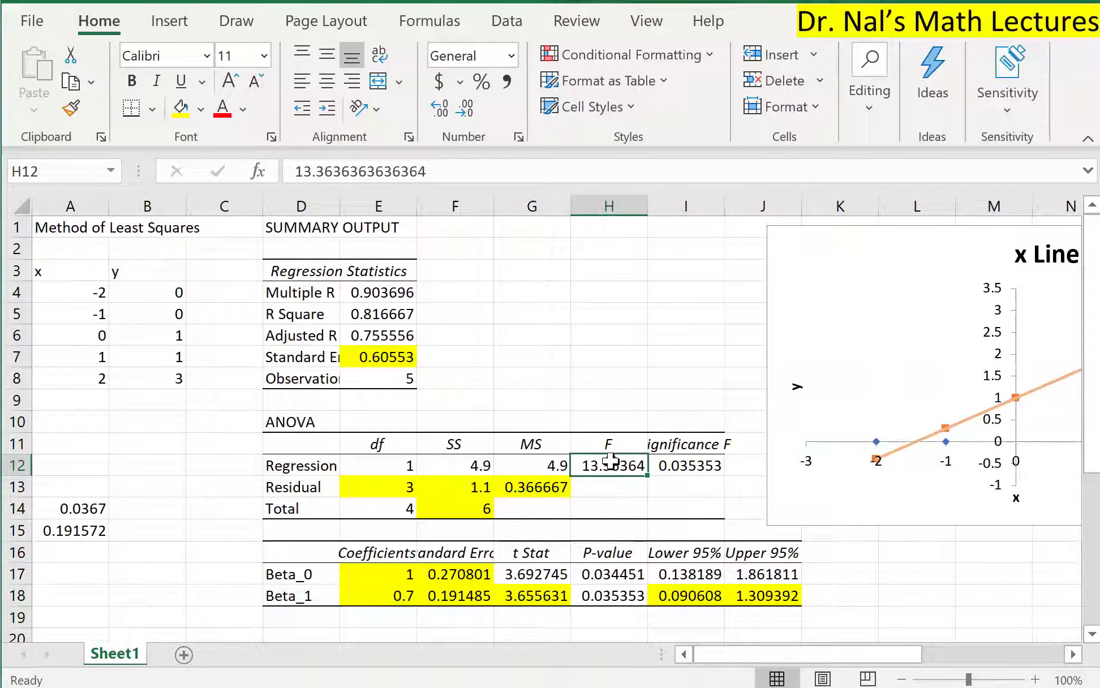
left_click(687, 463)
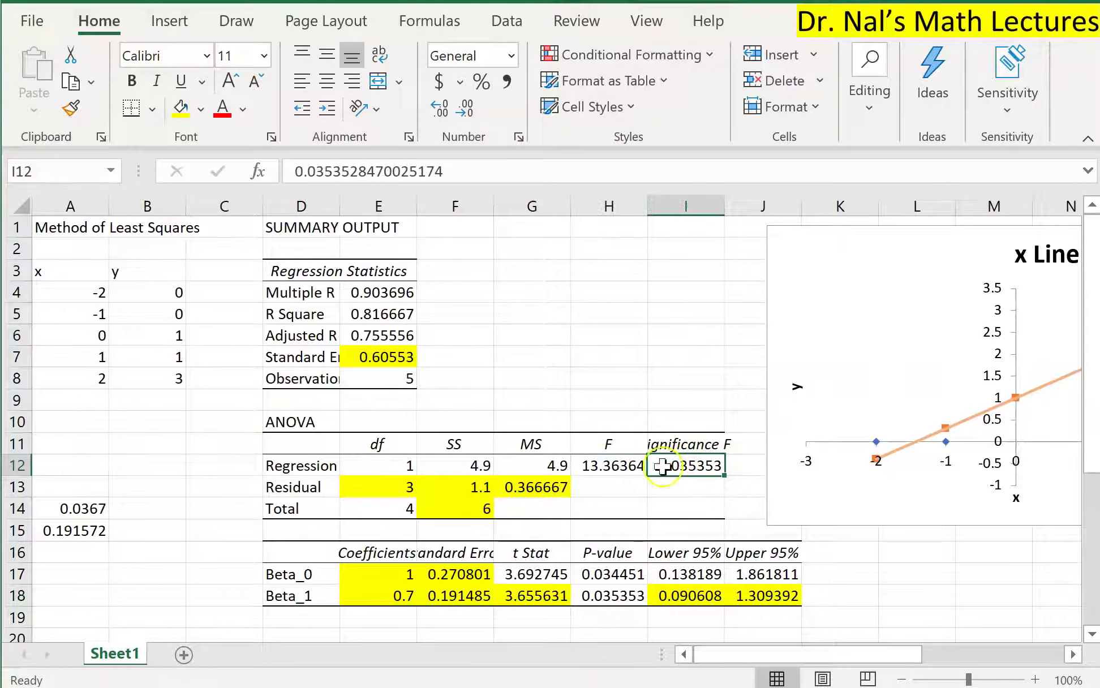
left_click(594, 464)
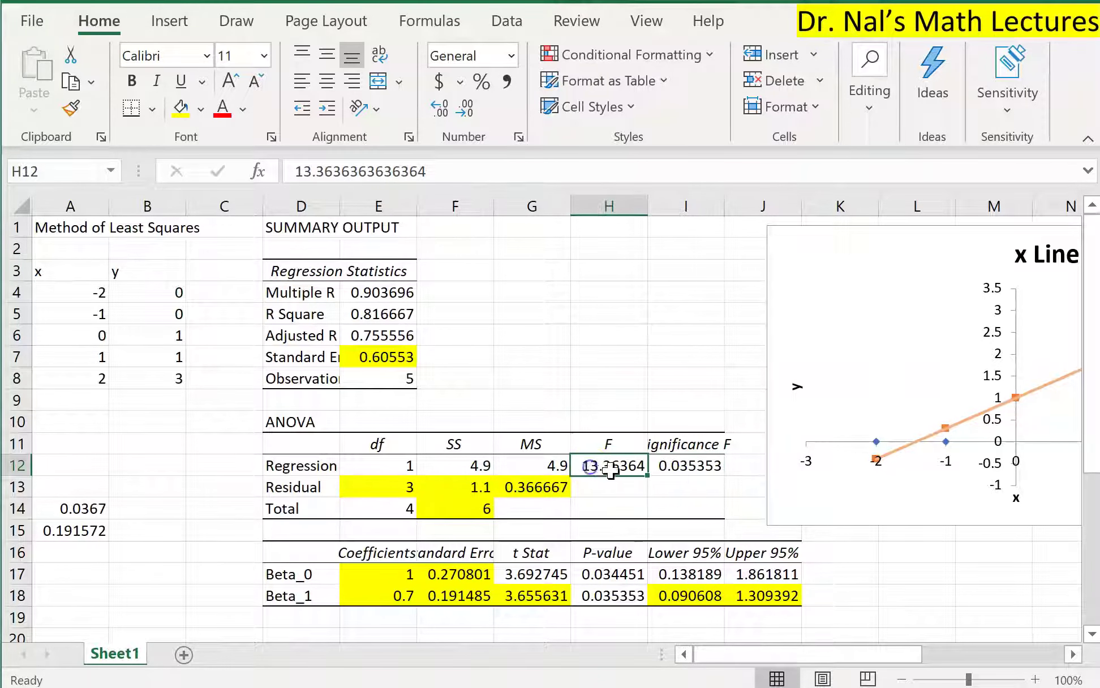
left_click(705, 461)
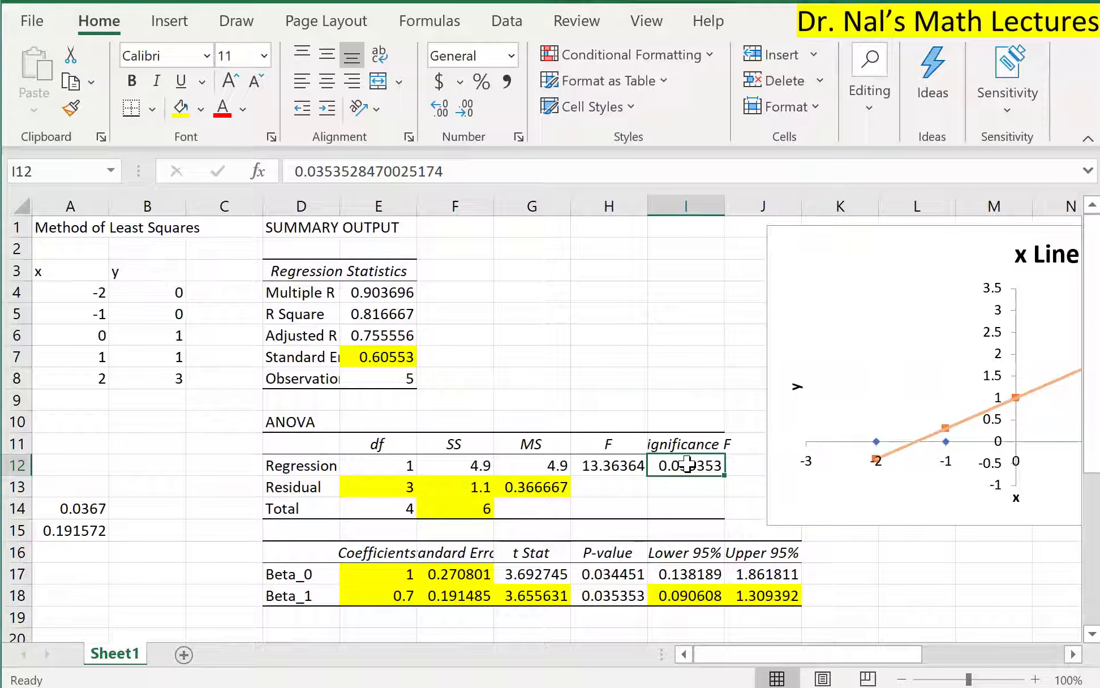
left_click(268, 419)
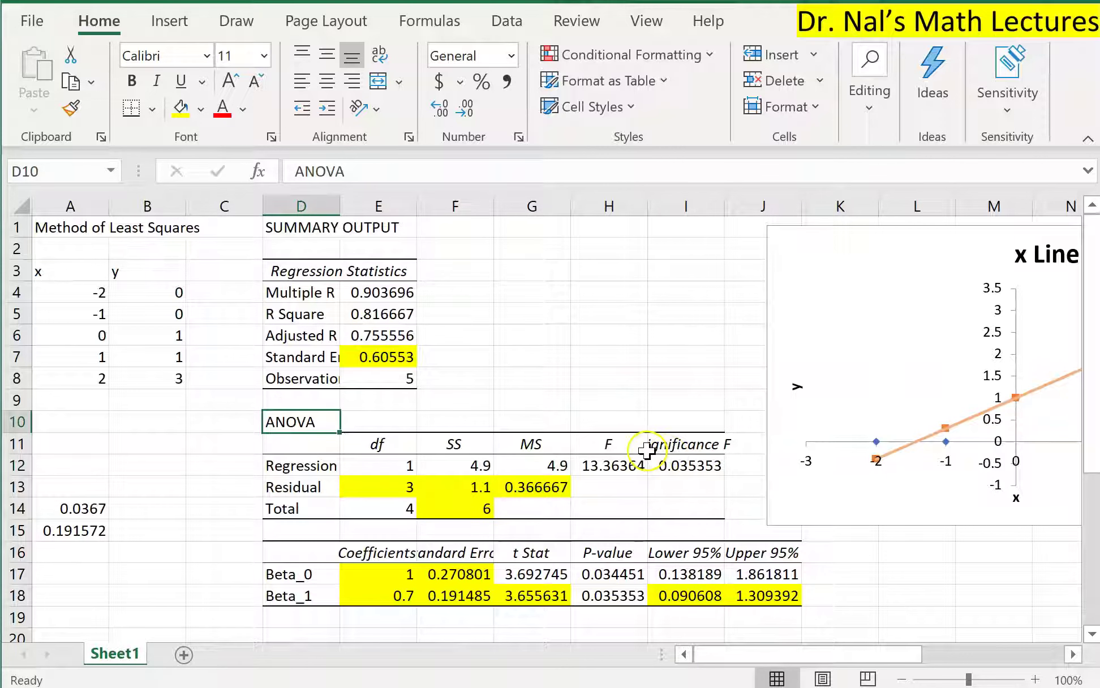
Mark the R Square value with the arrow text "<--" in F5.
left_click(367, 314)
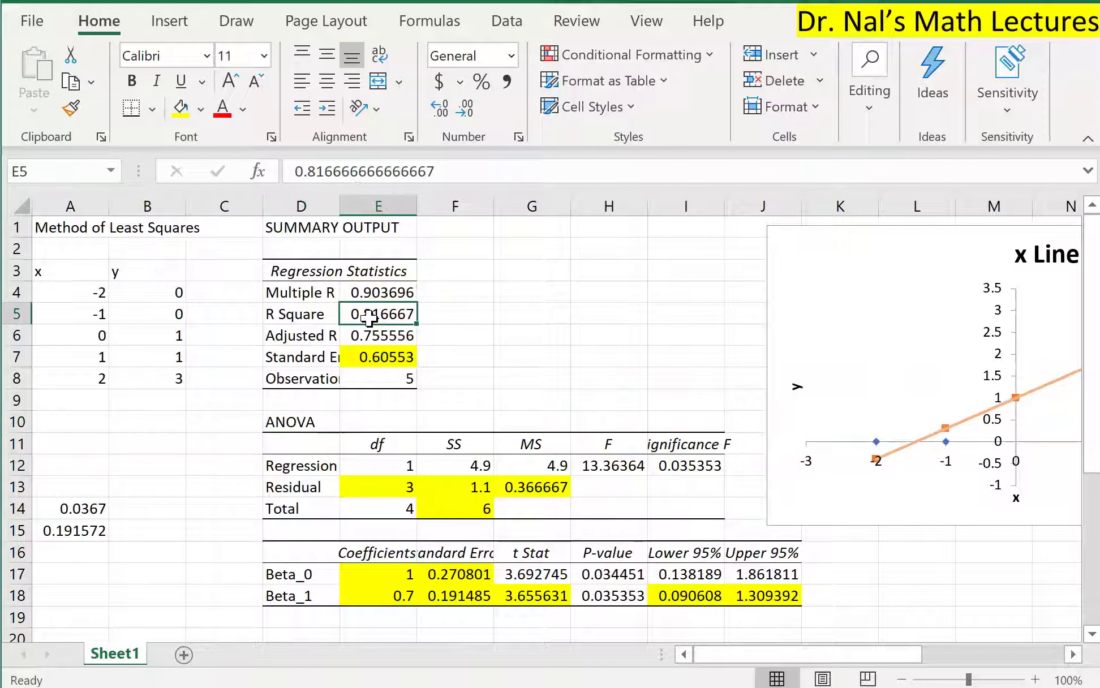
left_click(444, 311)
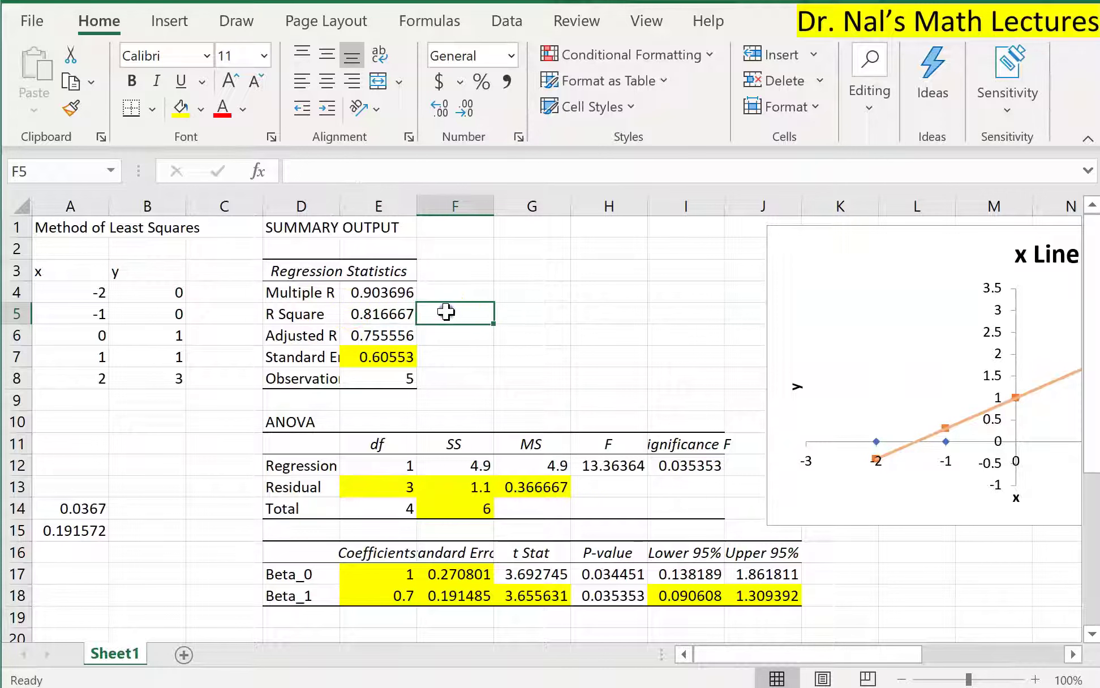
type("<")
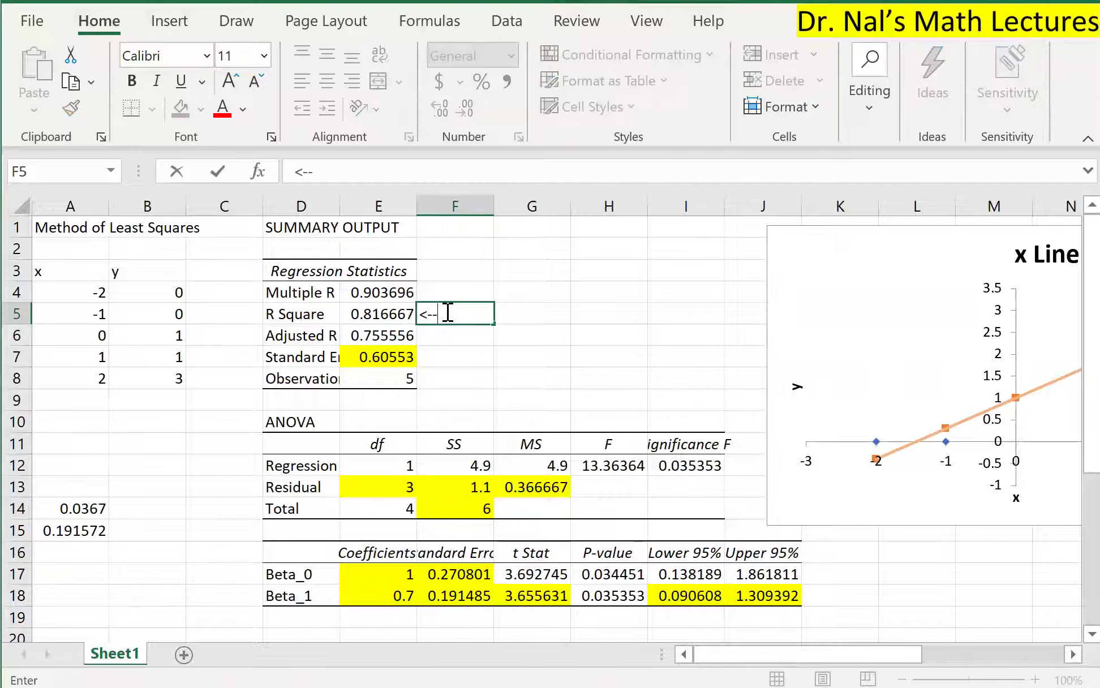
type("--")
key("Return")
key("Up")
key("Left")
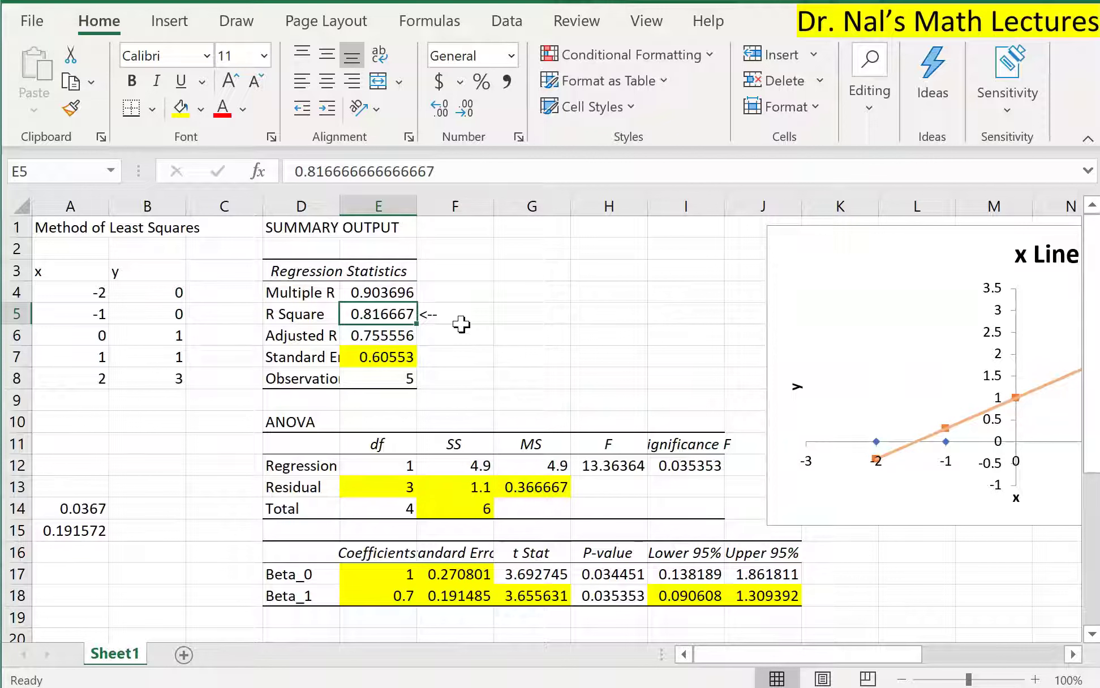
Examine the y data in B3:B8 and the x data in A3:A8 against the line fit plot.
left_click_drag(140, 271, 137, 383)
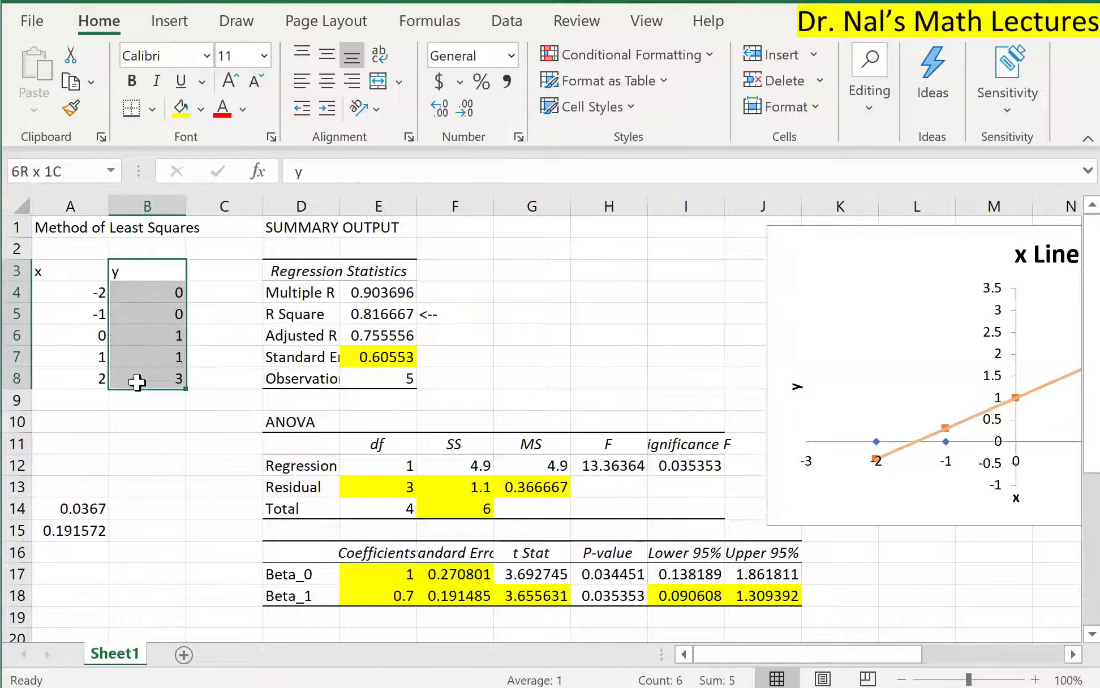
left_click_drag(65, 270, 68, 380)
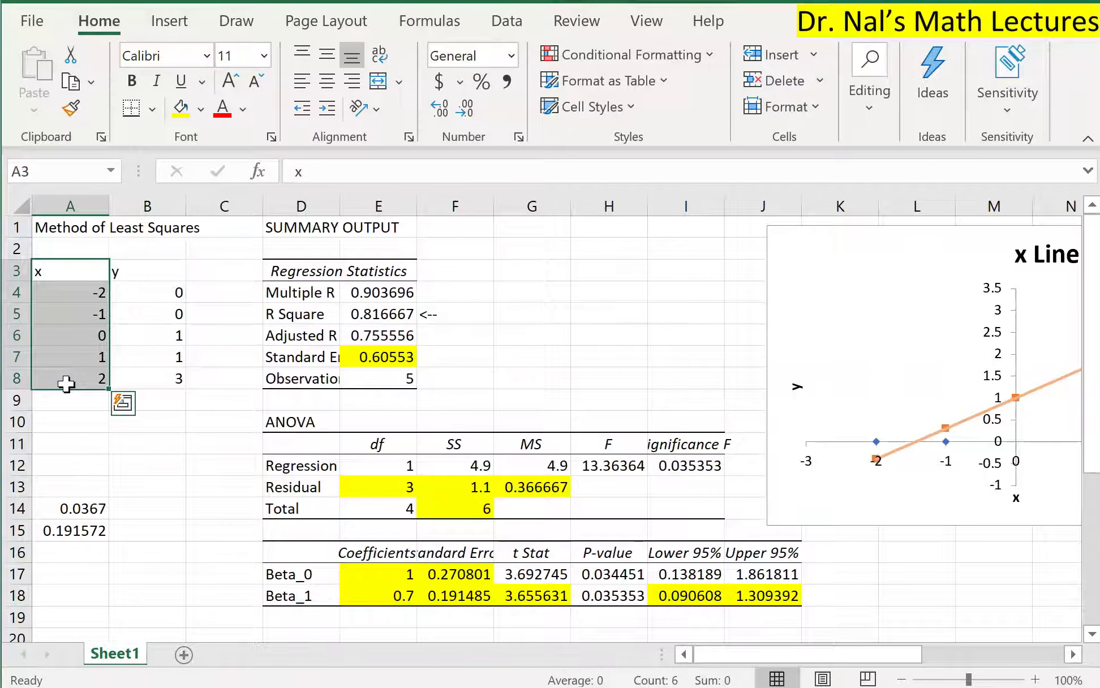
scroll(699, 369, "right", 6)
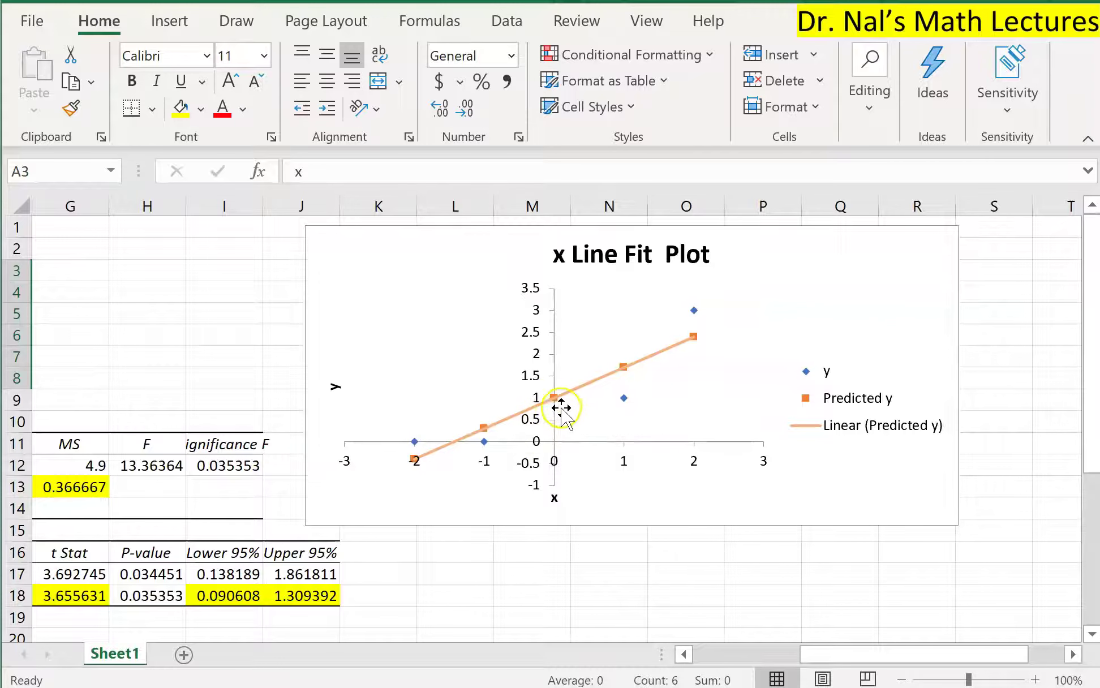
scroll(213, 400, "left", 4)
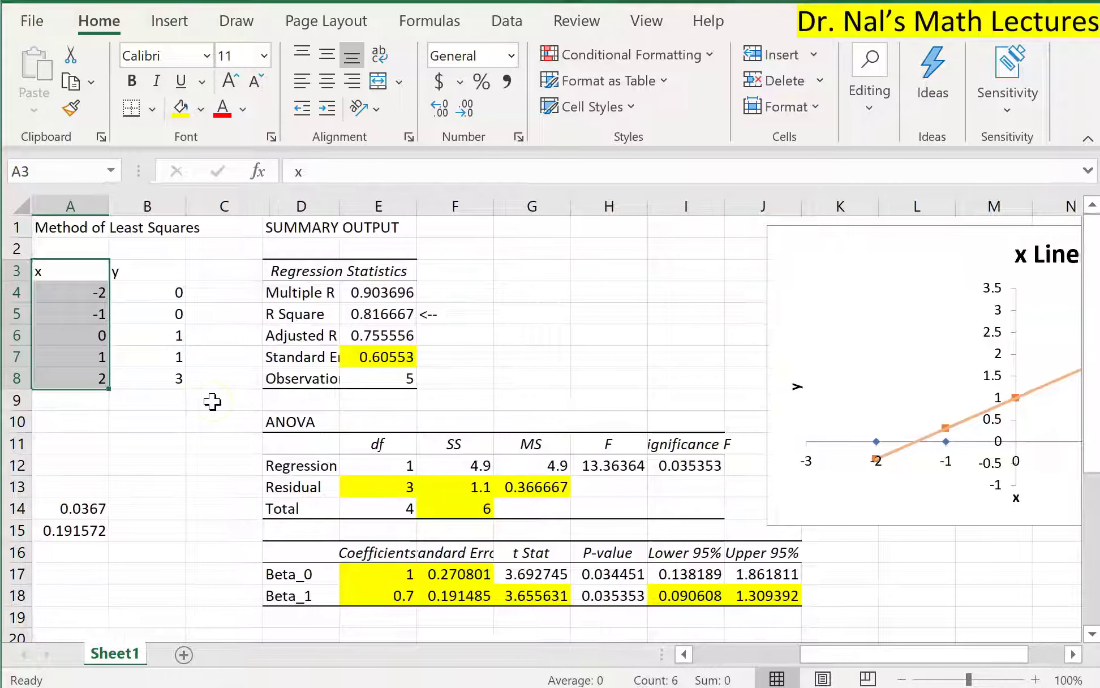
Highlight the R Square label and value in D5:E5 with a yellow fill.
left_click(460, 308)
left_click_drag(307, 314, 373, 315)
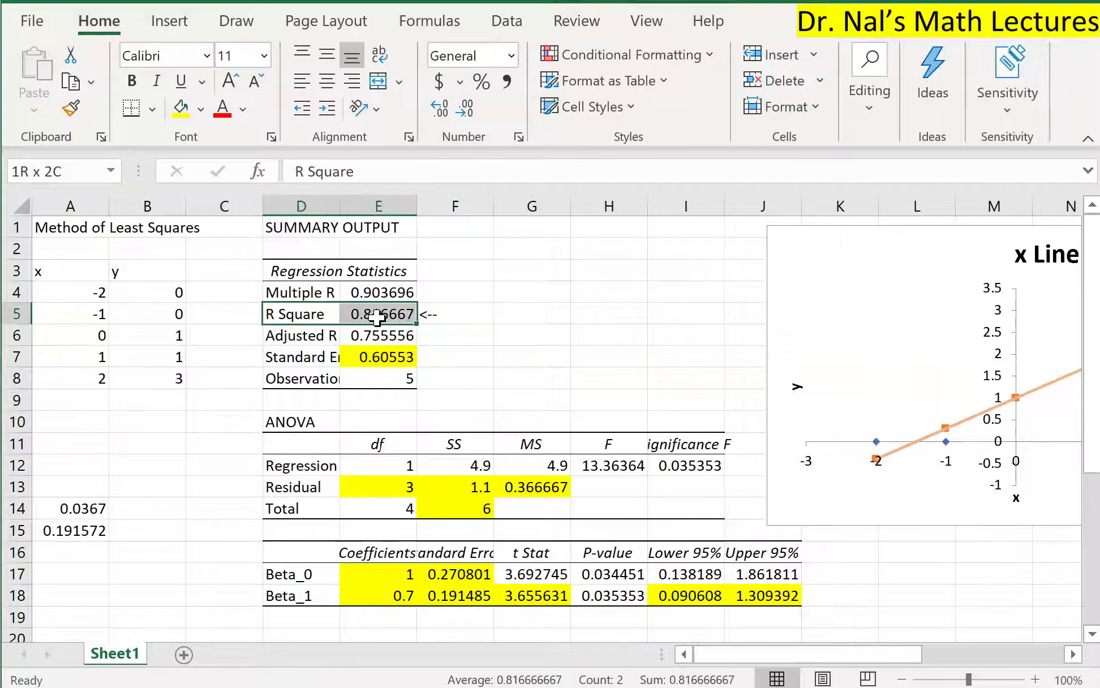
left_click(181, 108)
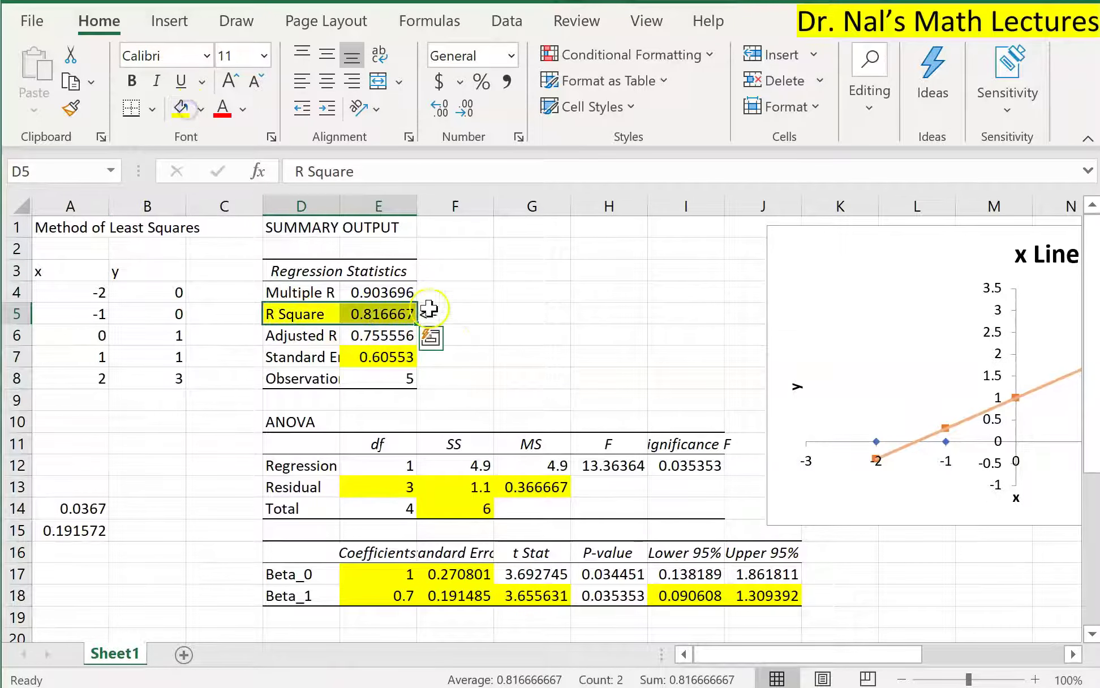
left_click(369, 310)
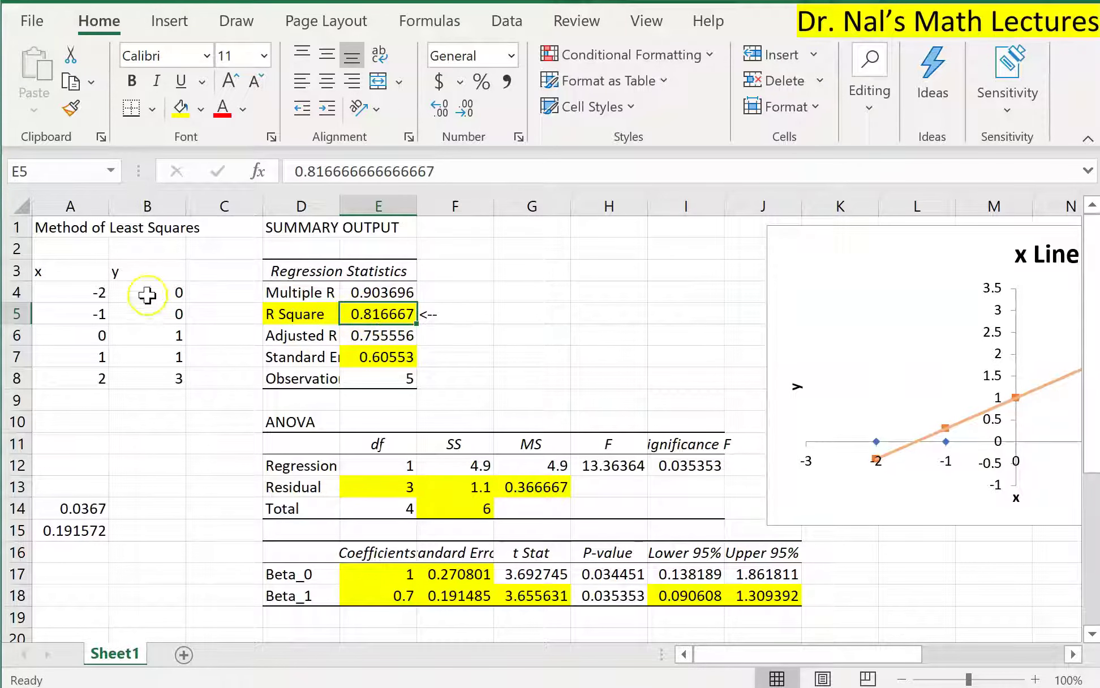
Extend the arrow note in F5 to read "<-- 81% of variation in y can be explained with".
left_click_drag(146, 272, 149, 382)
left_click_drag(48, 274, 54, 379)
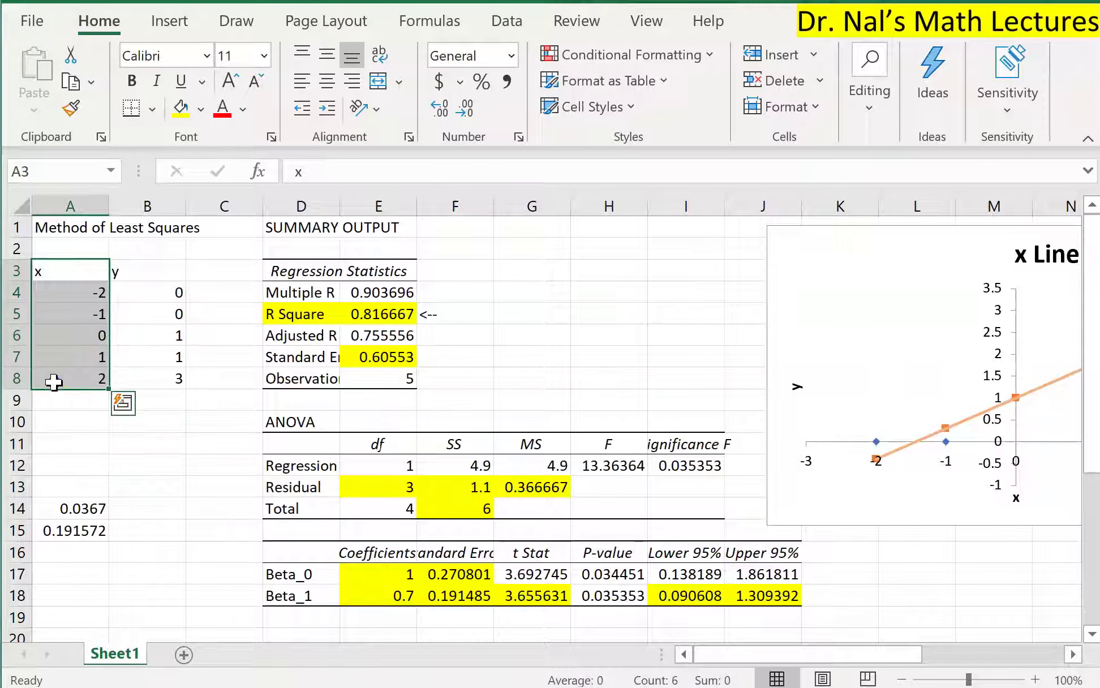
double_click(474, 315)
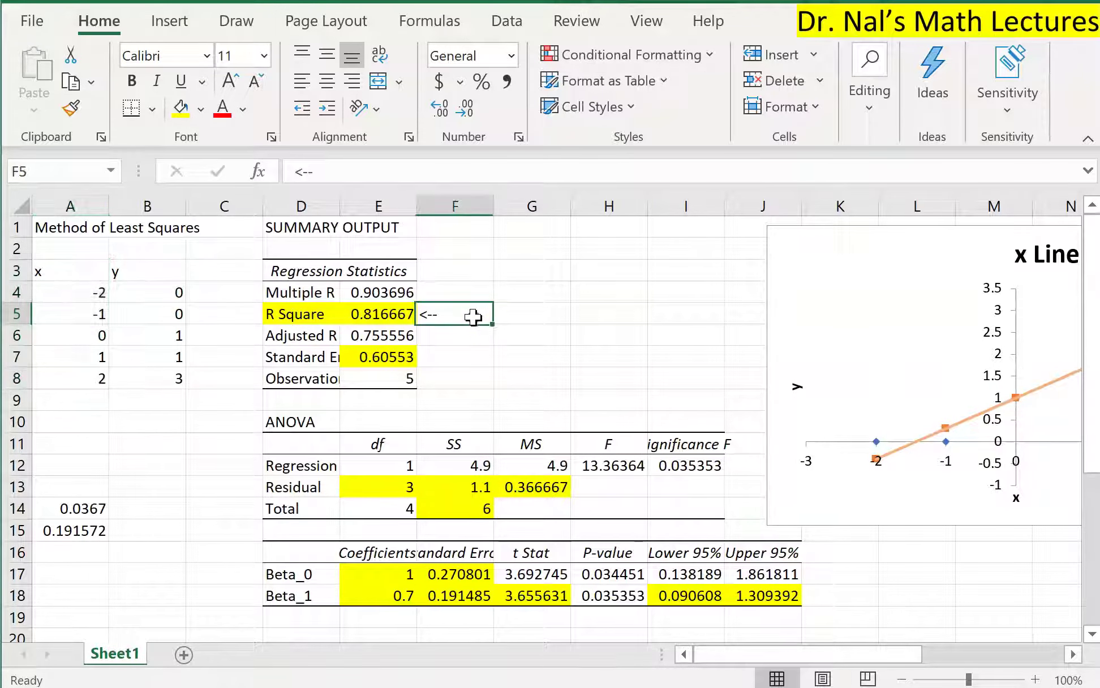
type("8")
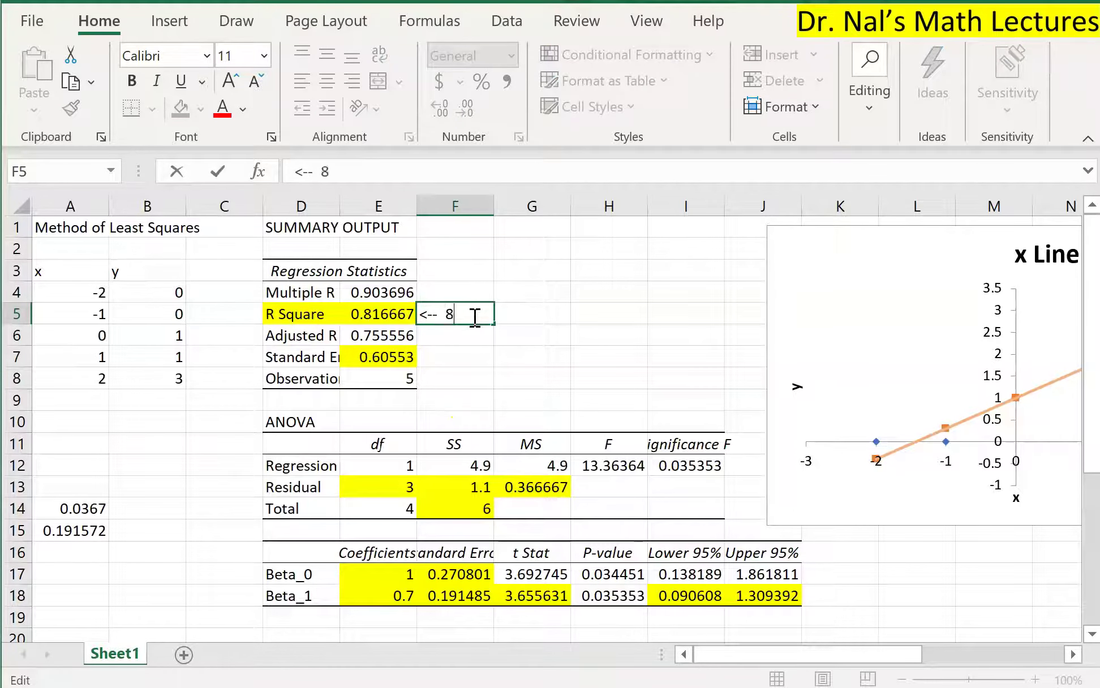
type("1% of va")
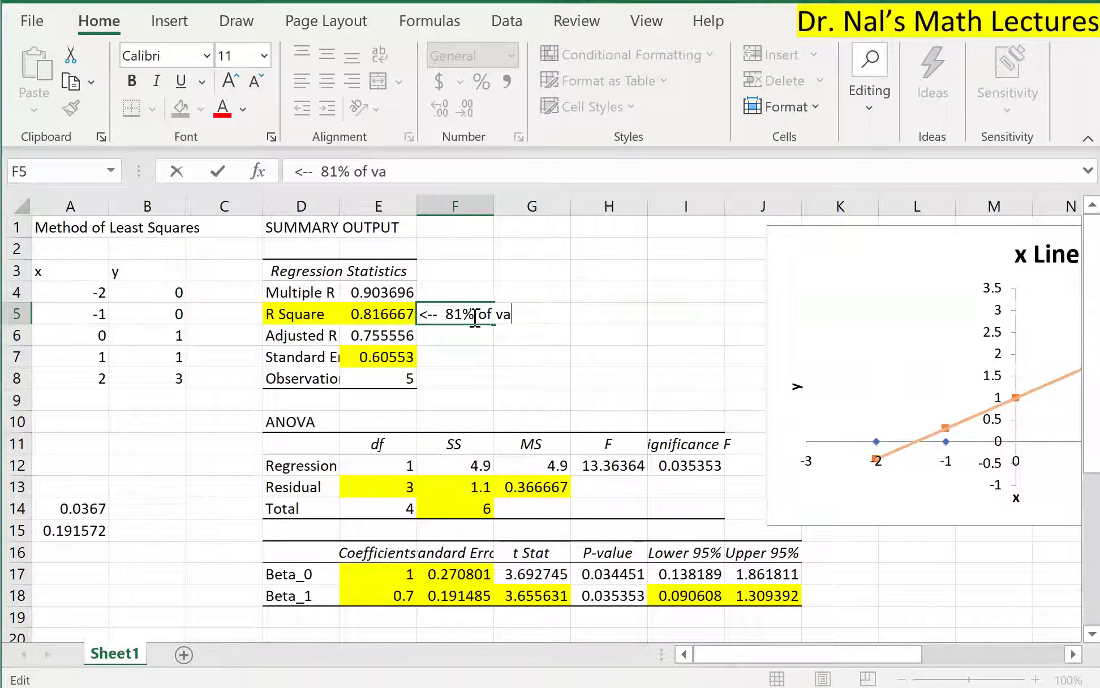
type("riation in")
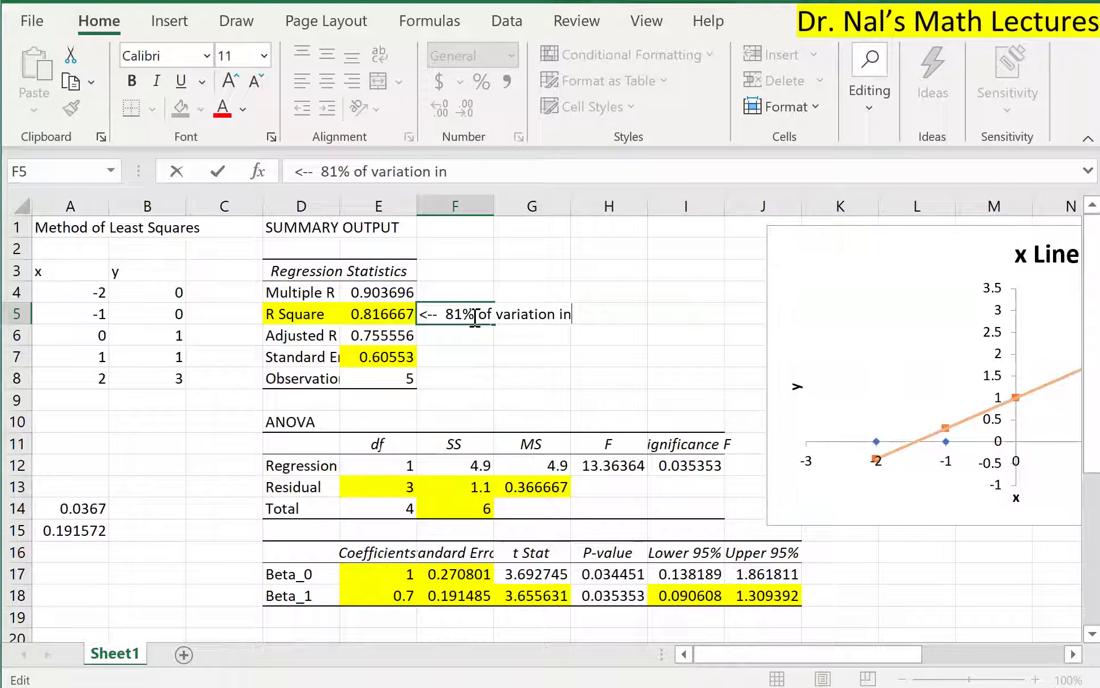
type(" y can be explained with")
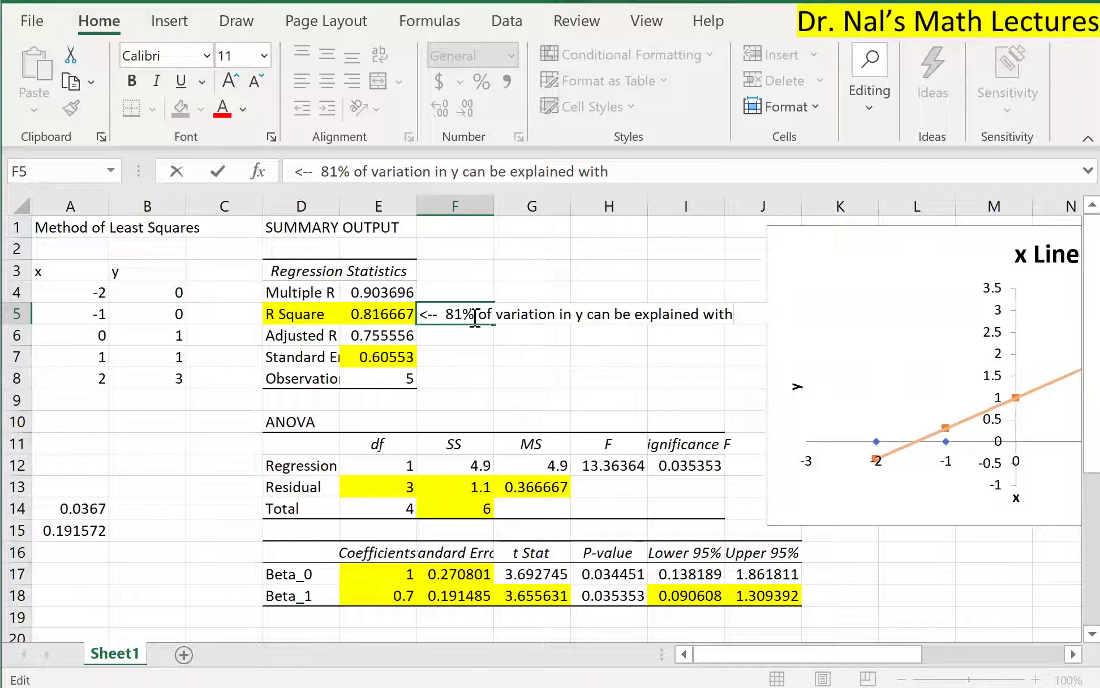
key("Return")
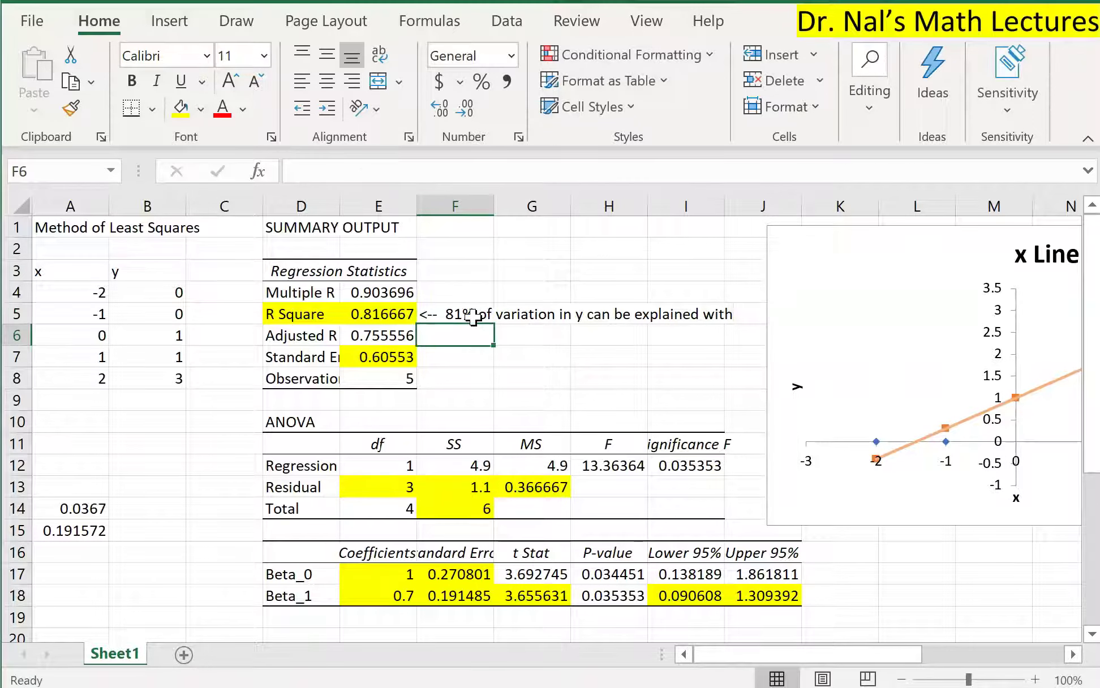
Continue the R Square note in G6 with the text "variation in x".
key("Right")
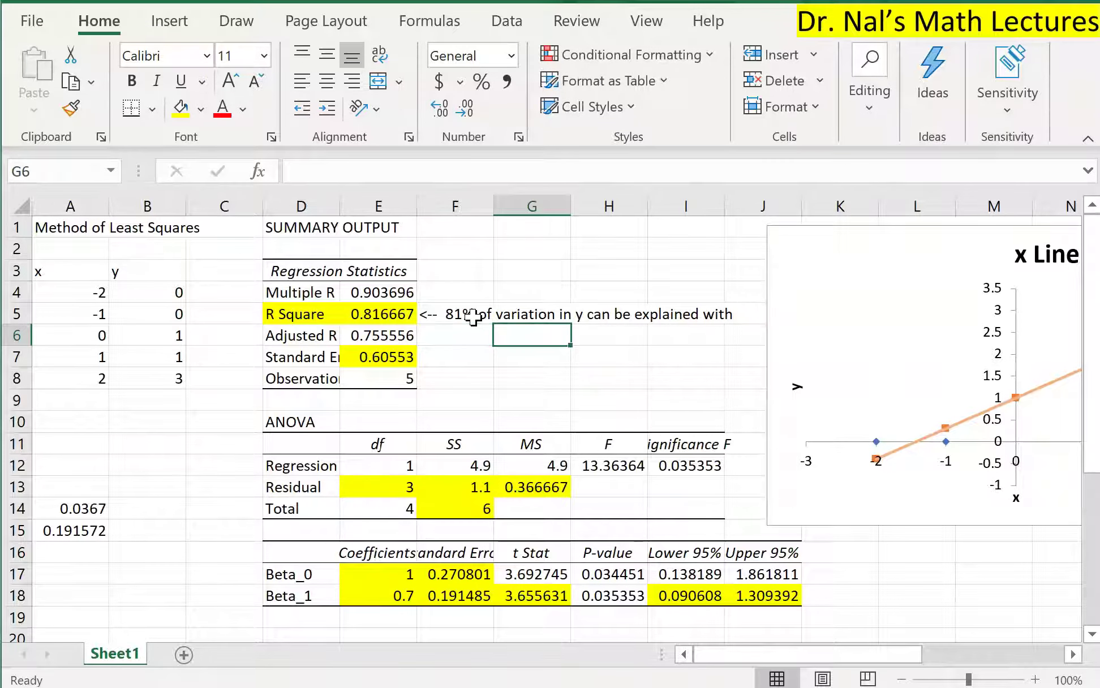
type("variation in x")
key("Return")
key("Up")
key("Up")
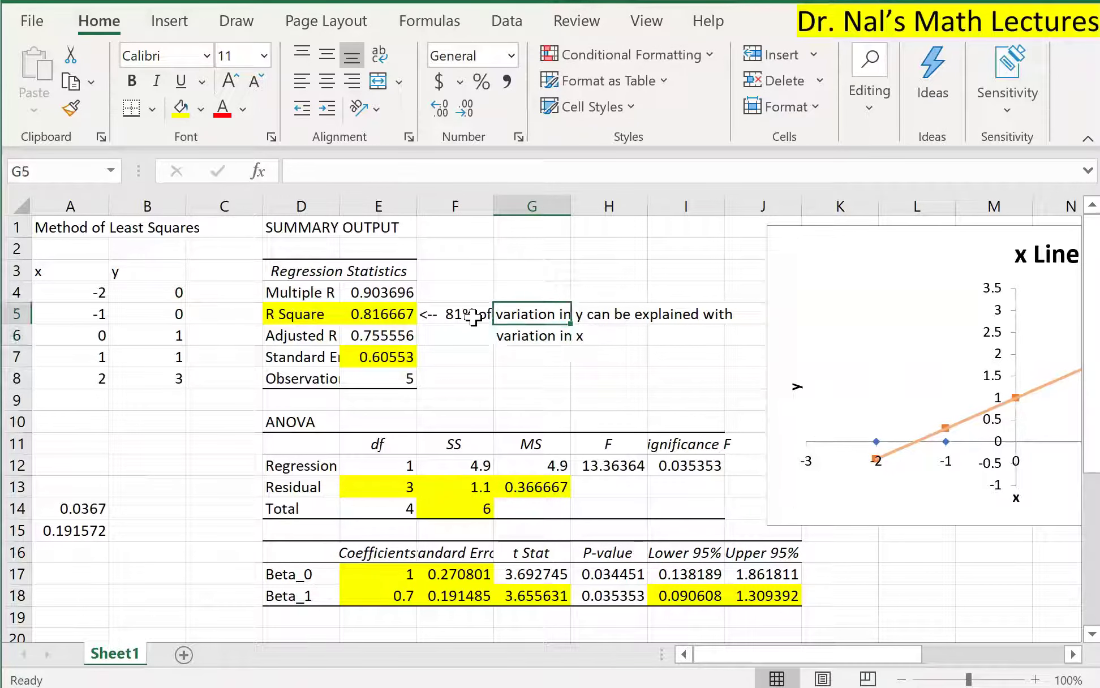
Review the R Square value in E5 against the x data in A3:A8 and the y data in B3:B8.
left_click(379, 313)
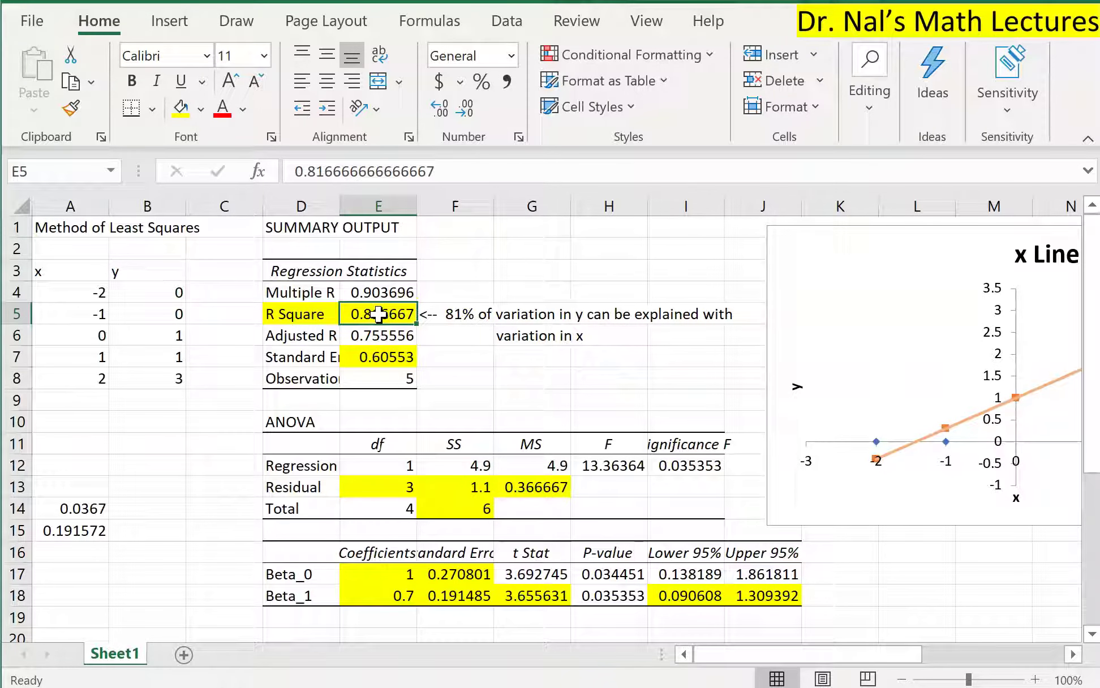
left_click(62, 265)
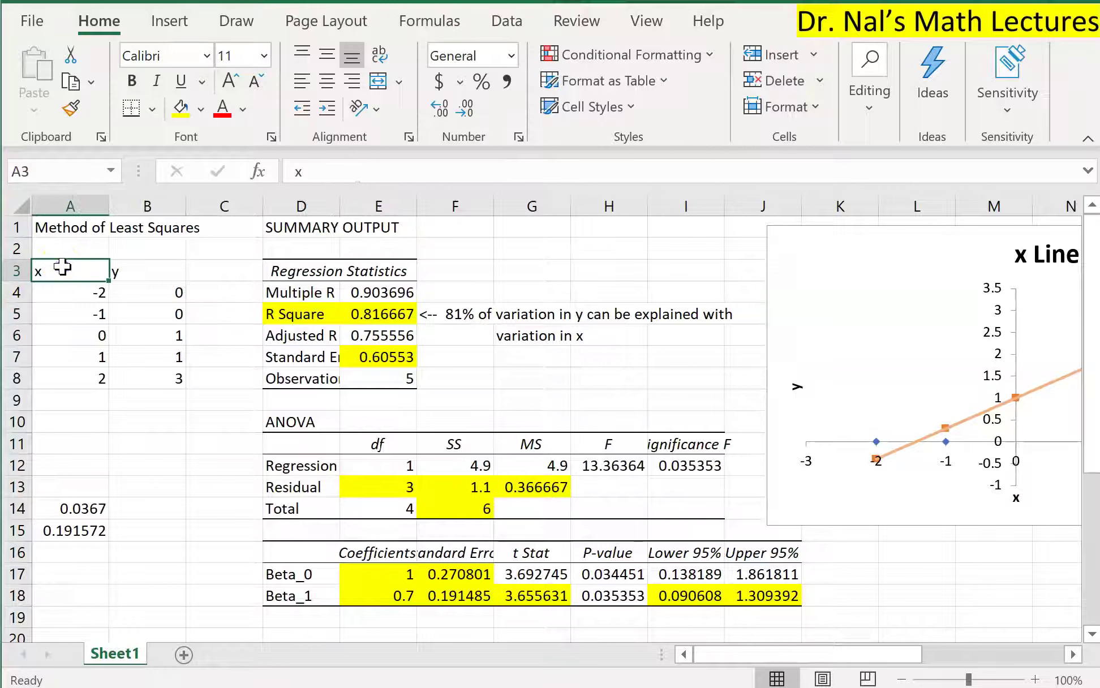
left_click(140, 266)
left_click(69, 270)
left_click_drag(144, 272, 154, 377)
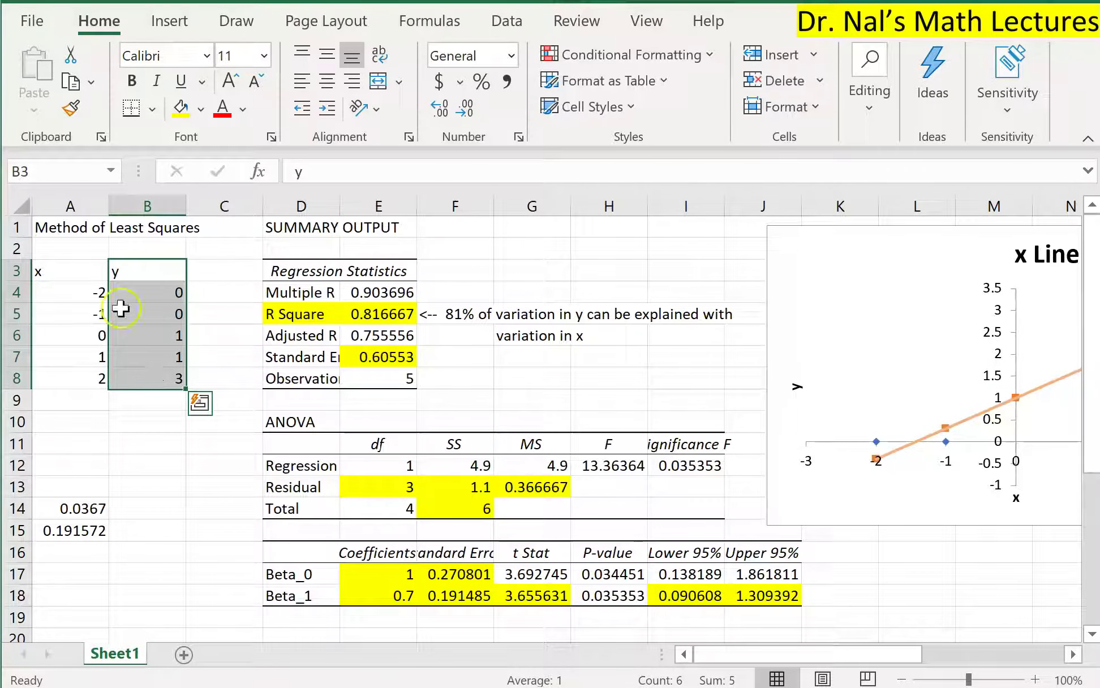
left_click_drag(70, 269, 76, 375)
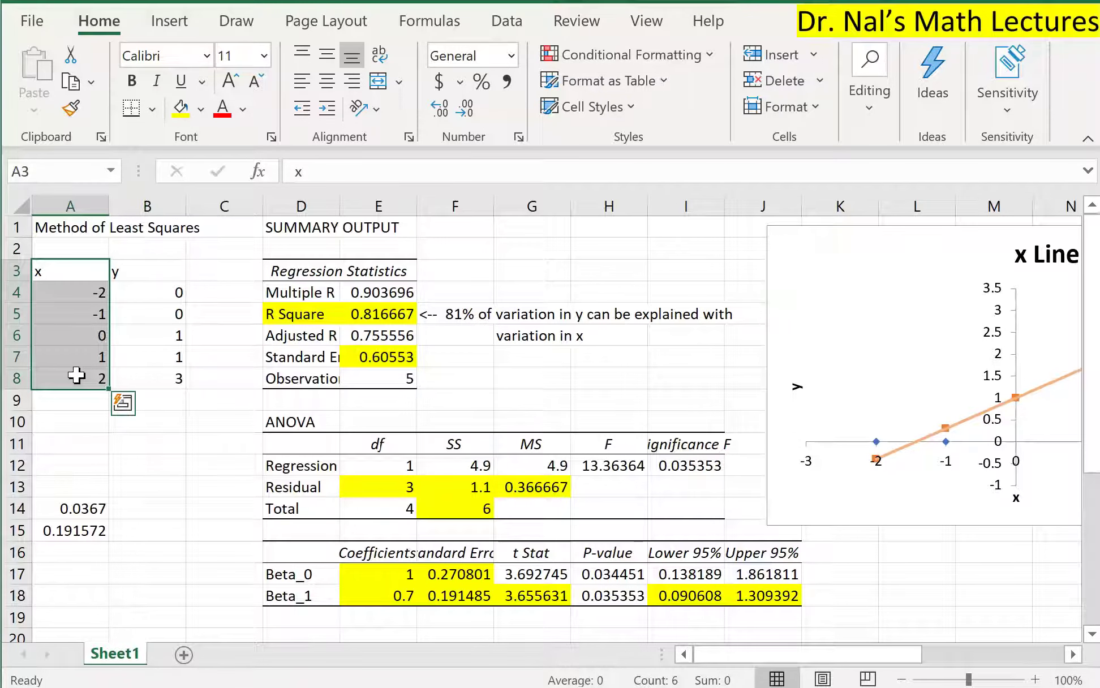